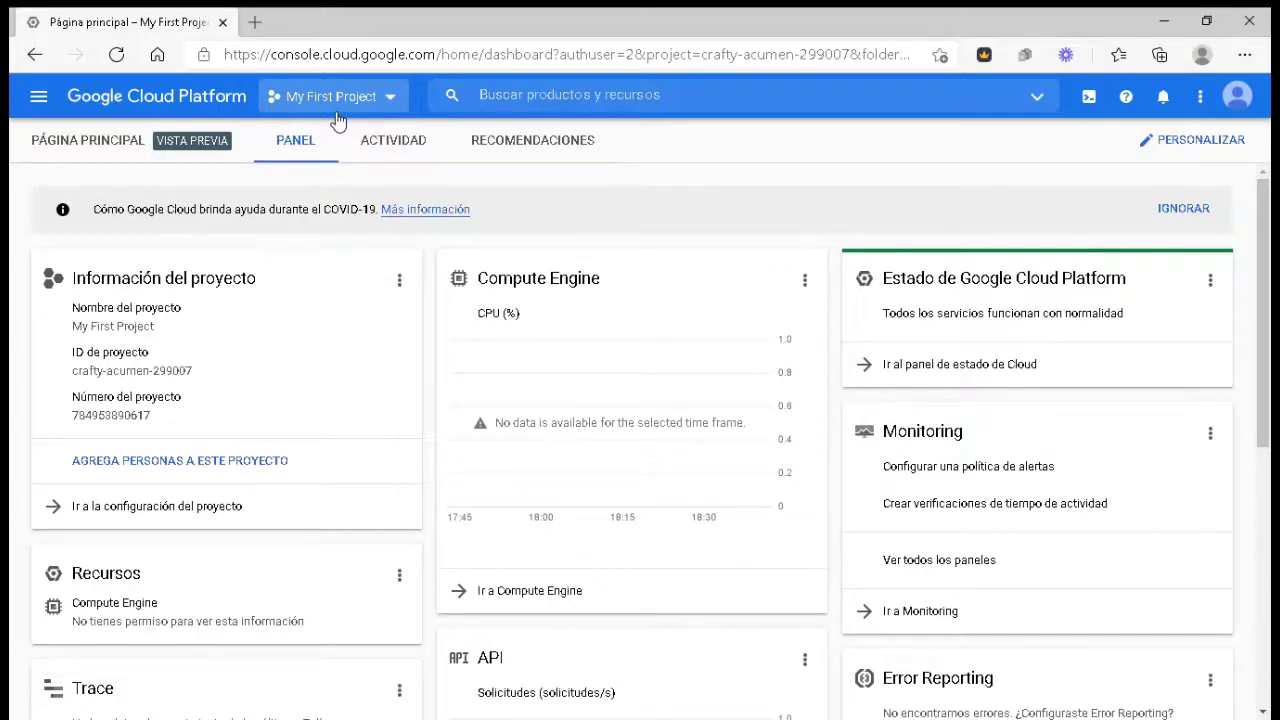
Create a new project named py-intermedias-1.
{"action": "scroll", "coordinate": [580, 438], "scroll_direction": "down", "scroll_amount": 4}
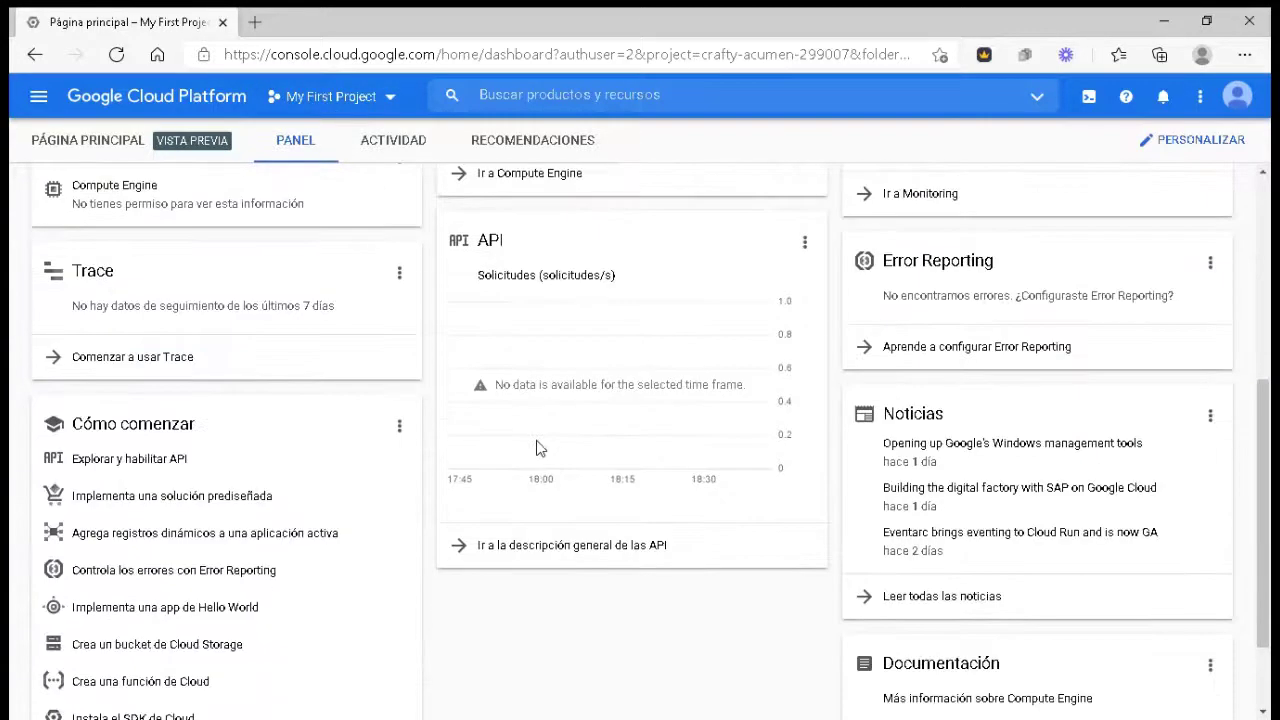
{"action": "scroll", "coordinate": [600, 508], "scroll_direction": "down", "scroll_amount": 1}
{"action": "scroll", "coordinate": [560, 380], "scroll_direction": "up", "scroll_amount": 4}
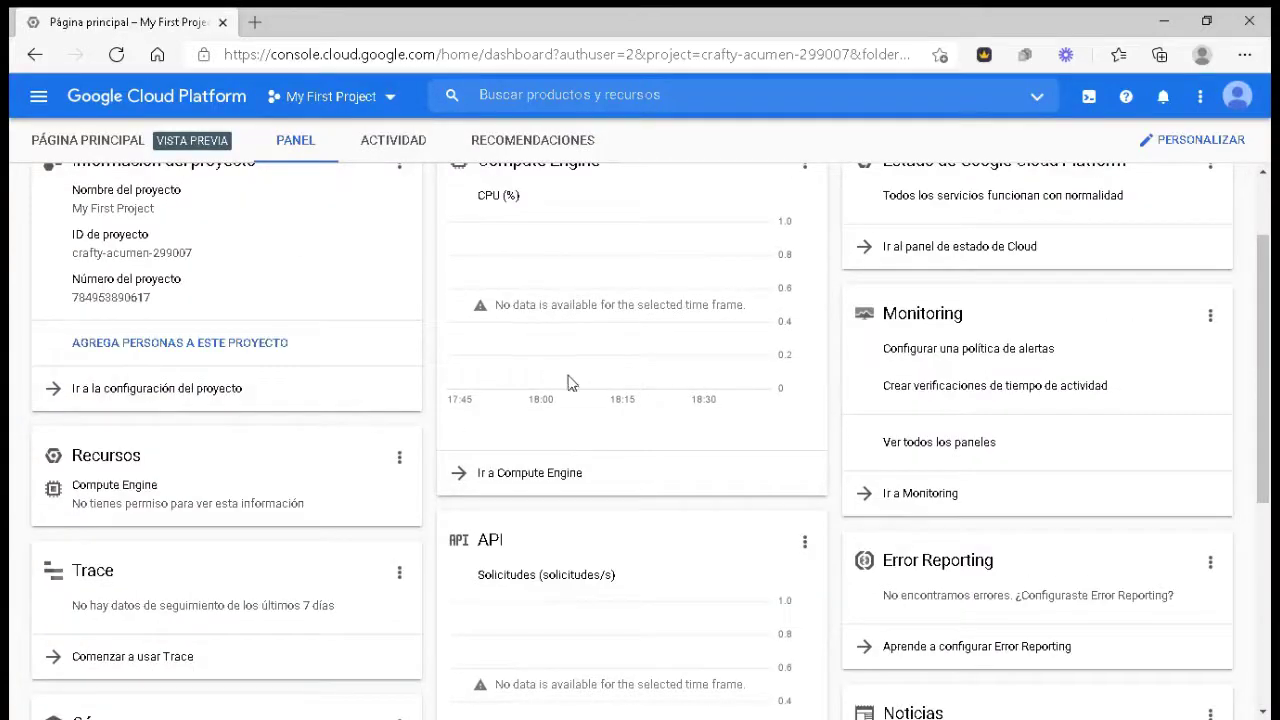
{"action": "scroll", "coordinate": [567, 383], "scroll_direction": "up", "scroll_amount": 1}
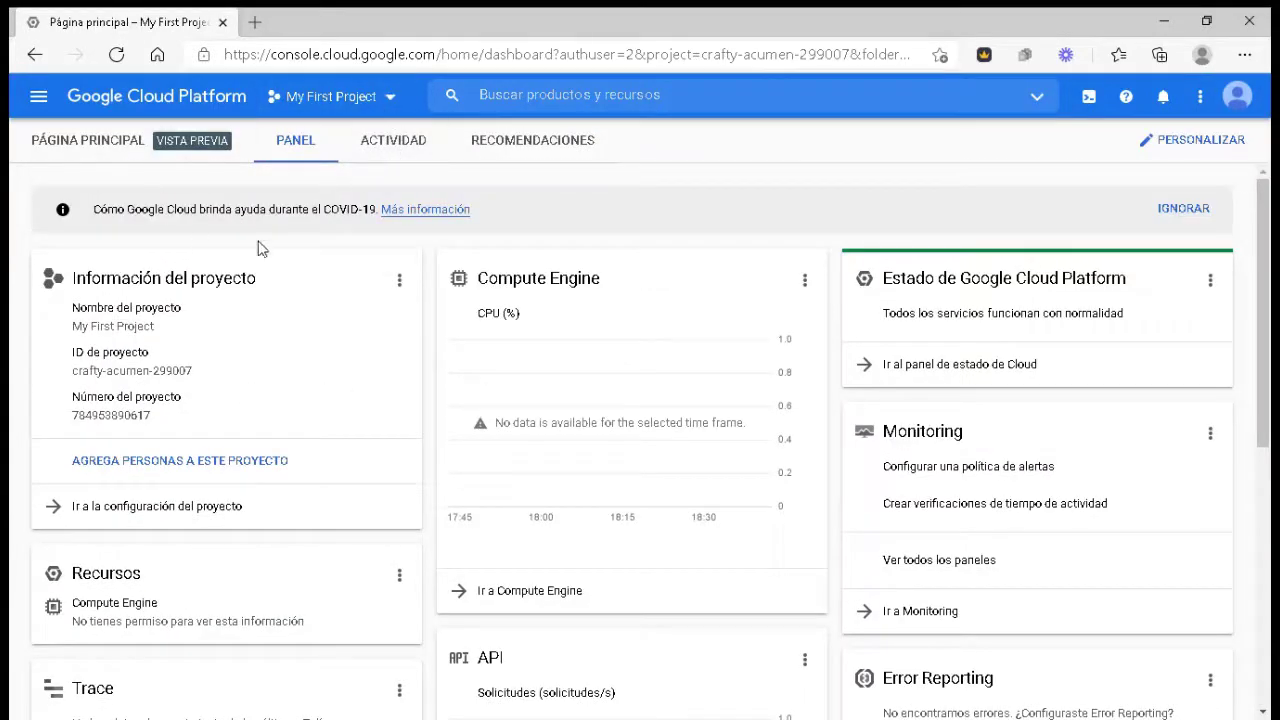
{"action": "left_click", "coordinate": [393, 100]}
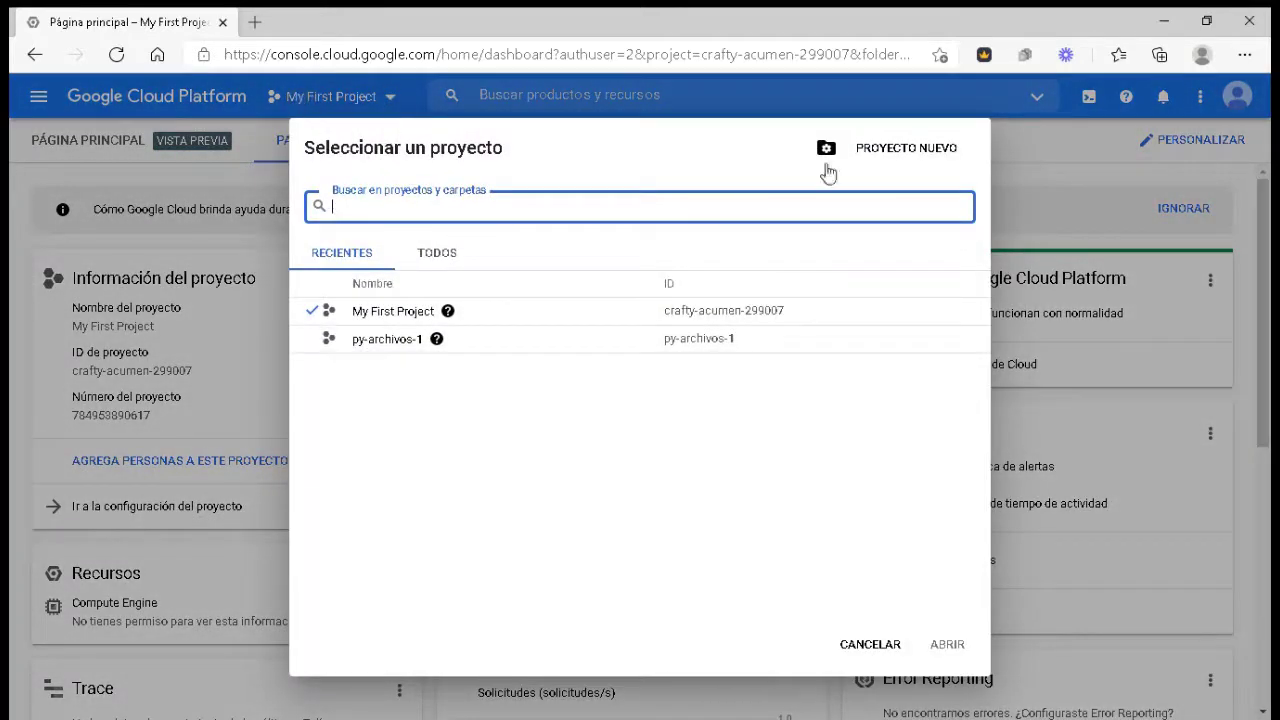
{"action": "left_click", "coordinate": [910, 150]}
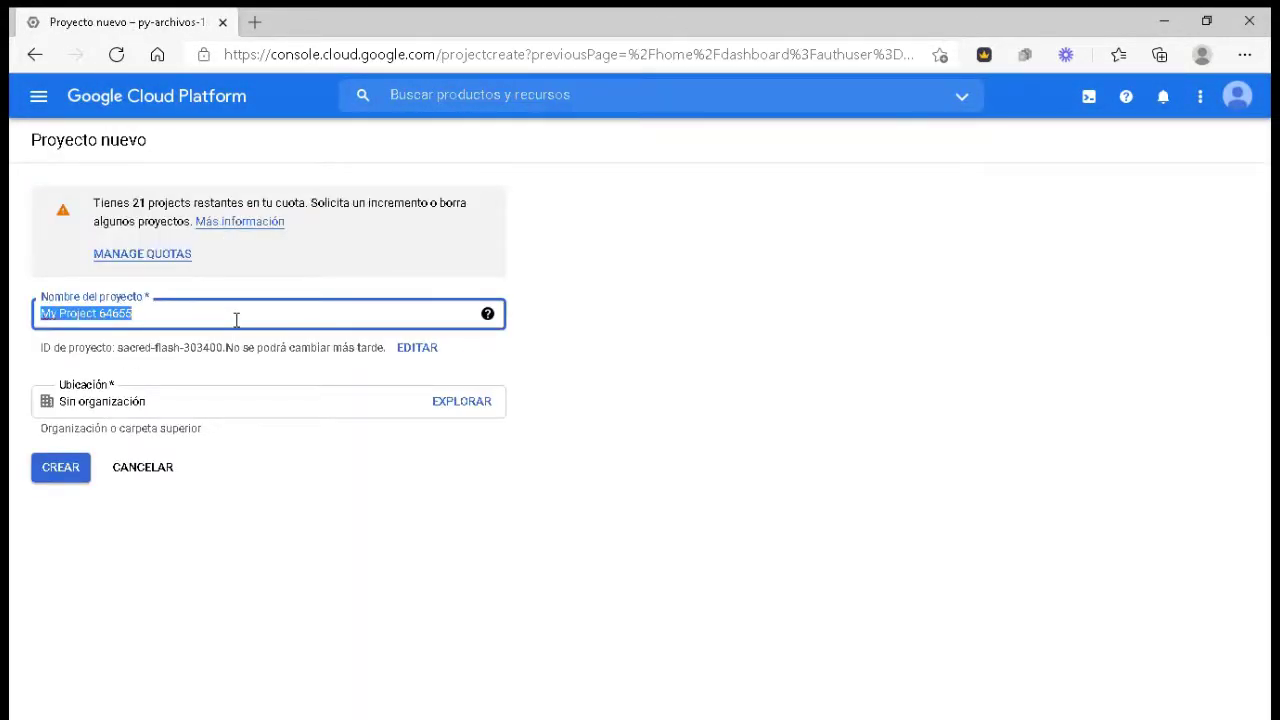
{"action": "left_click_drag", "start_coordinate": [236, 319], "coordinate": [12, 316]}
{"action": "key", "text": "BackSpace"}
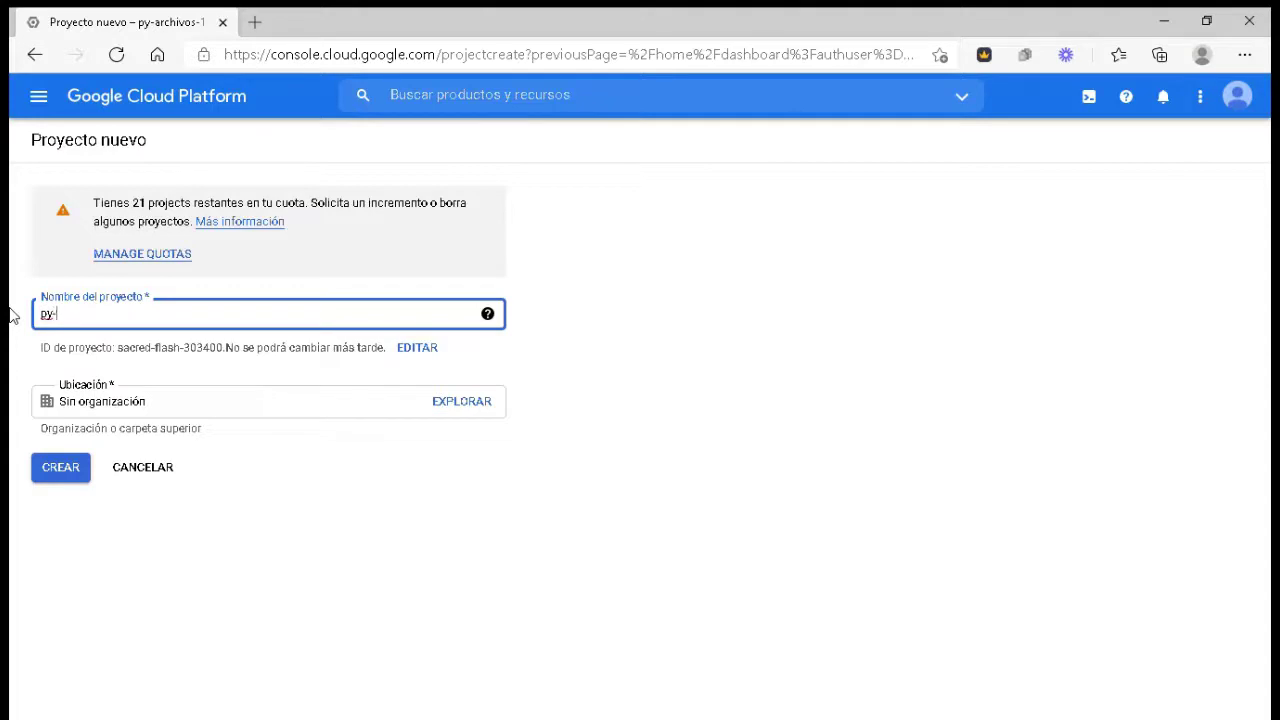
{"action": "type", "text": "py-intermedias-1"}
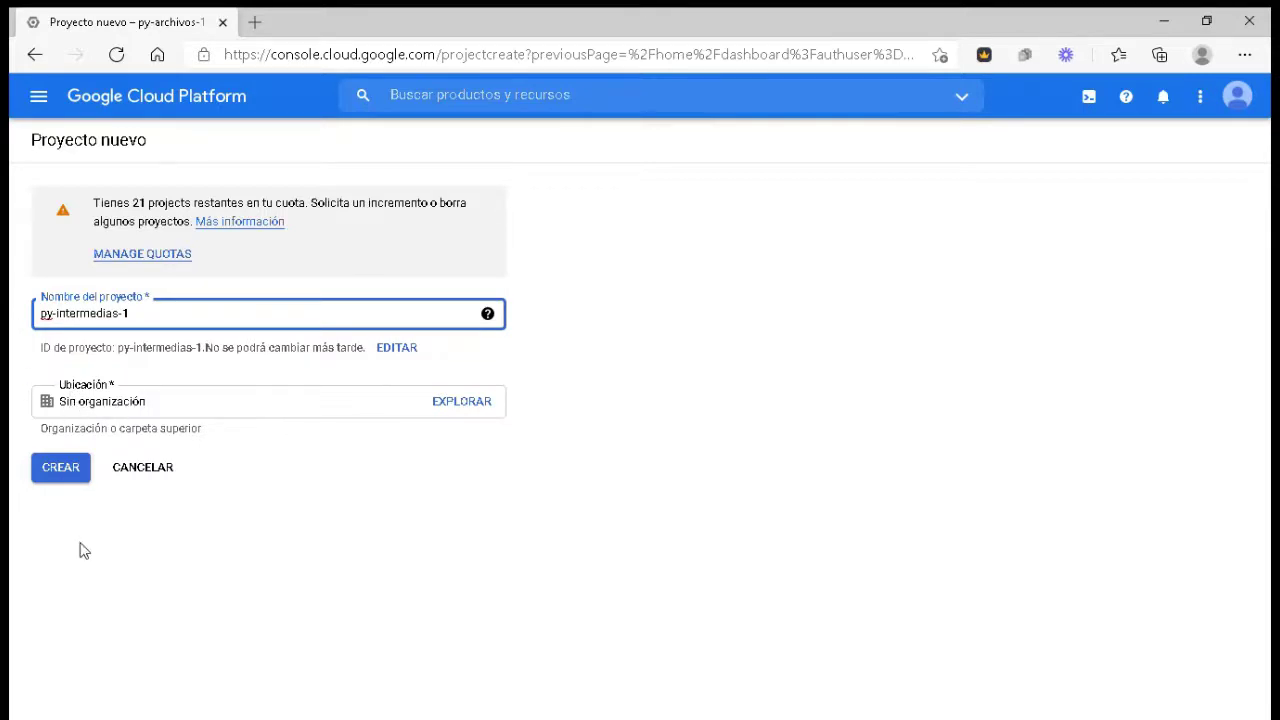
{"action": "left_click", "coordinate": [60, 468]}
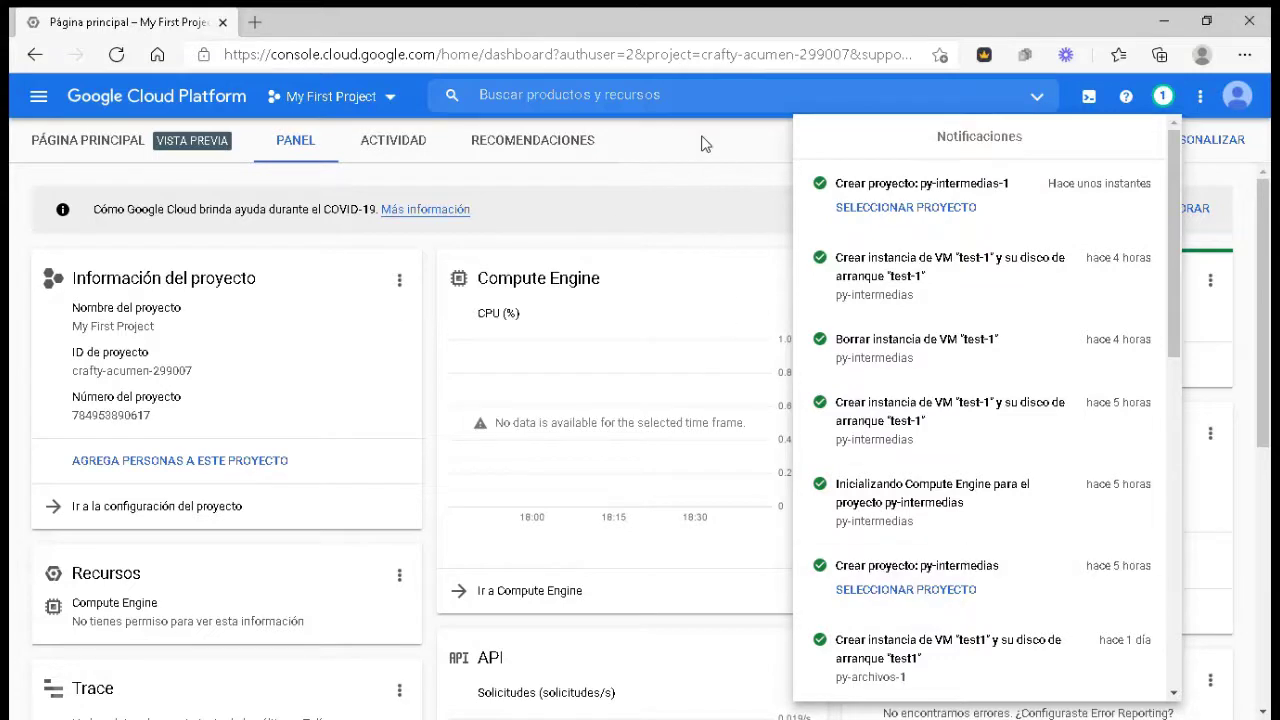
Dismiss the notifications and switch the active project to py-intermedias-1.
{"action": "left_click", "coordinate": [669, 146]}
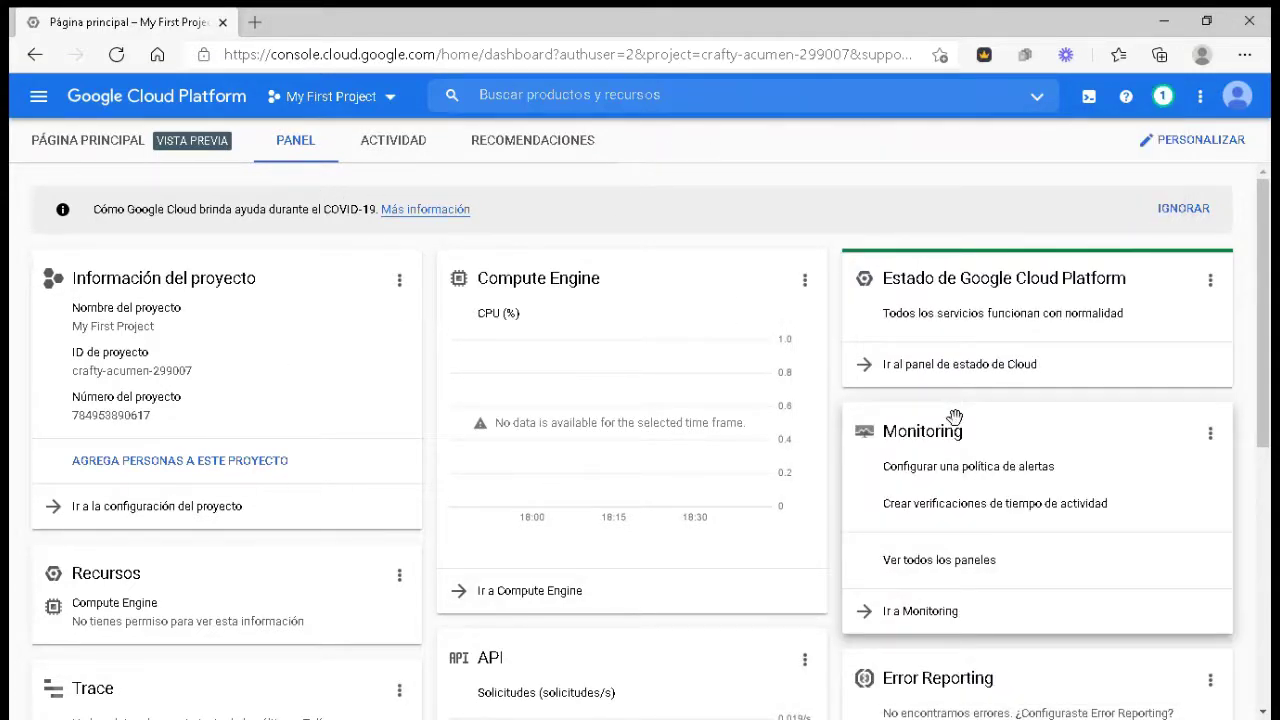
{"action": "left_click", "coordinate": [330, 96]}
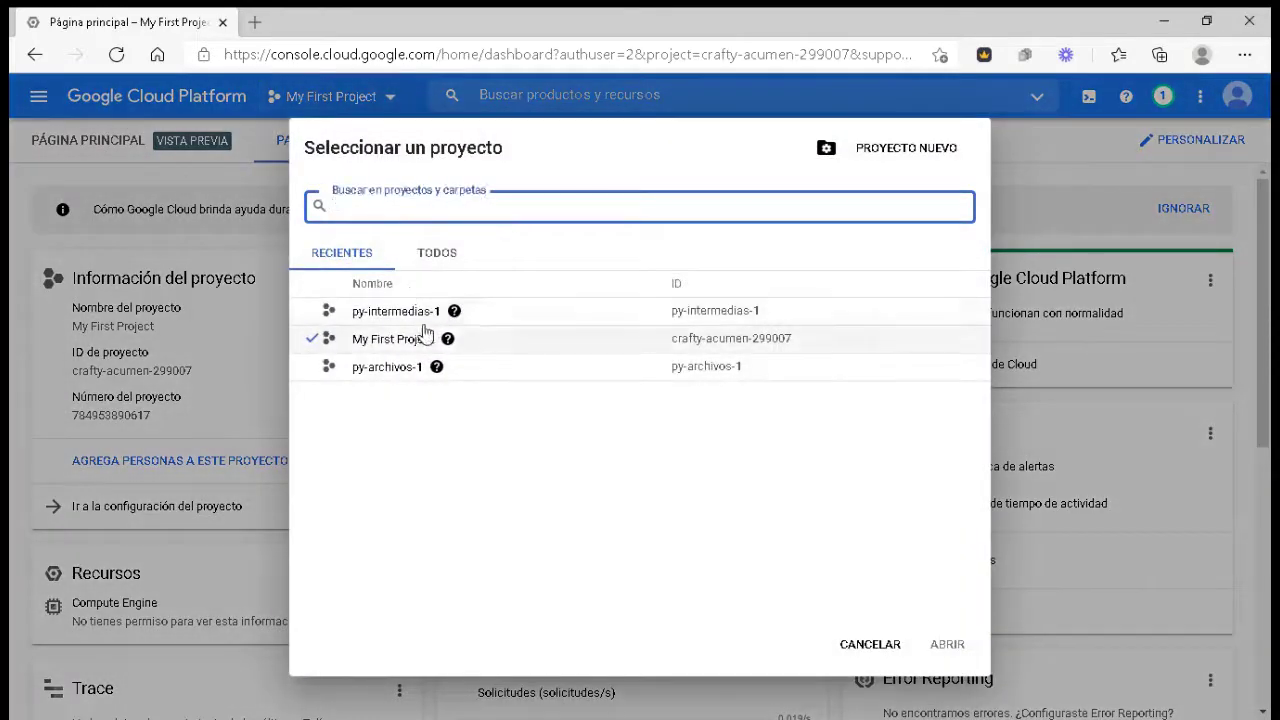
{"action": "left_click", "coordinate": [403, 313]}
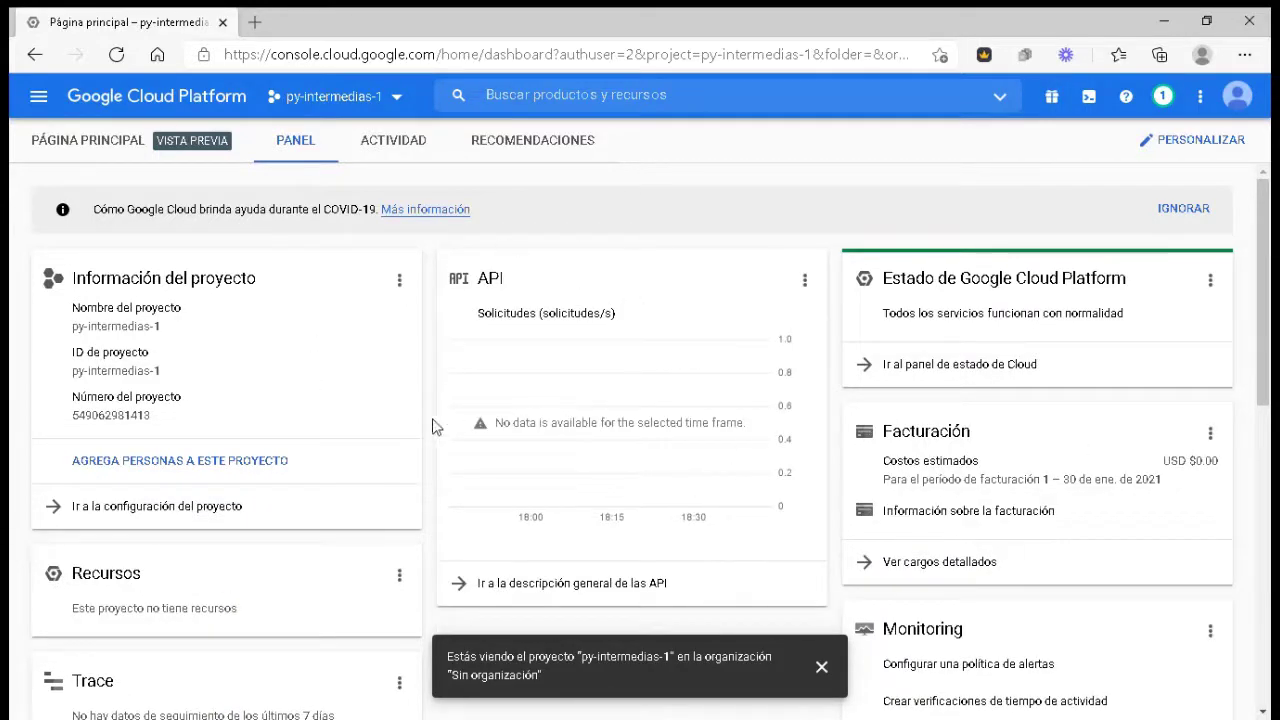
Examine the py-intermedias-1 dashboard cards, including resources, billing, monitoring, getting started and documentation.
{"action": "scroll", "coordinate": [514, 537], "scroll_direction": "down", "scroll_amount": 4}
{"action": "scroll", "coordinate": [967, 558], "scroll_direction": "up", "scroll_amount": 3}
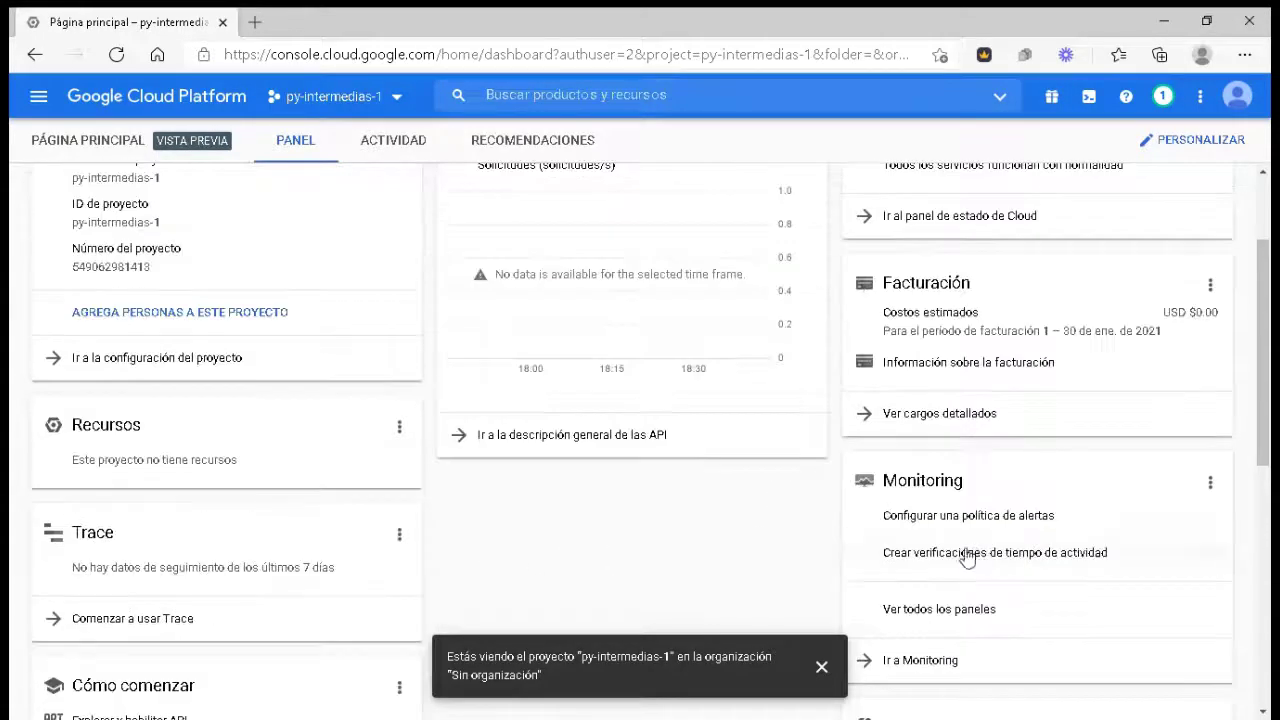
{"action": "scroll", "coordinate": [826, 550], "scroll_direction": "up", "scroll_amount": 2}
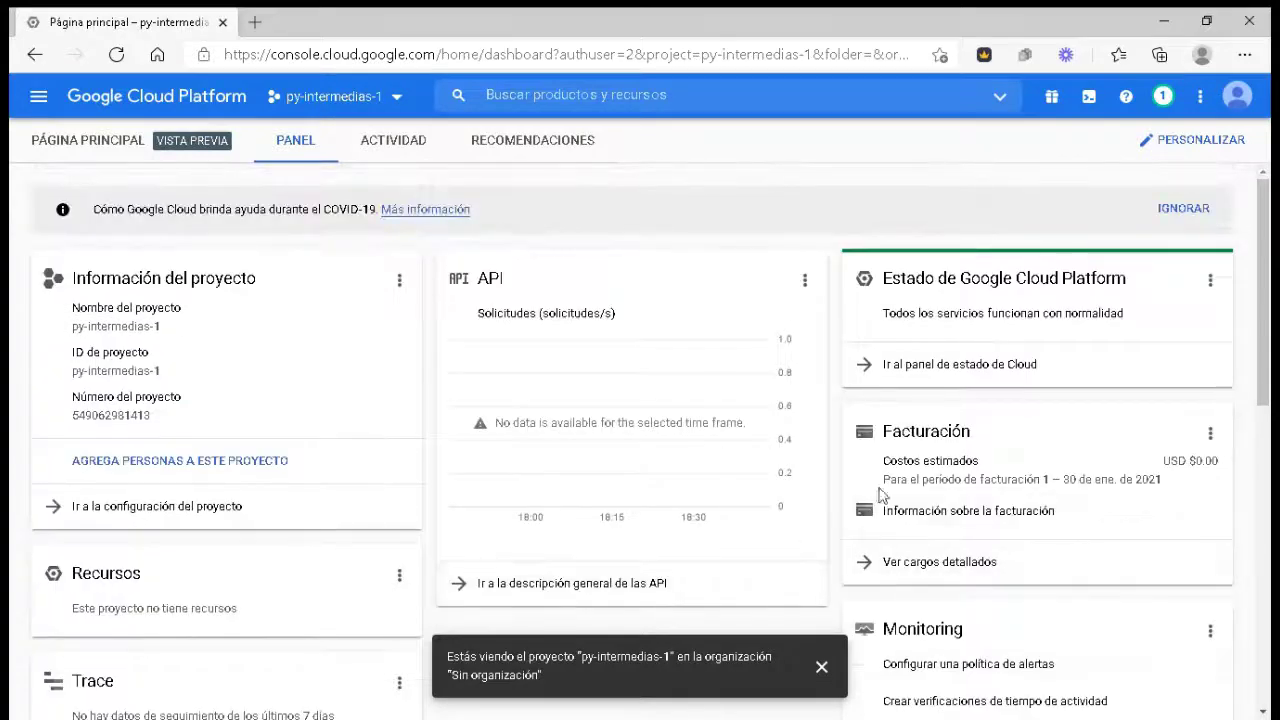
{"action": "scroll", "coordinate": [405, 538], "scroll_direction": "down", "scroll_amount": 3}
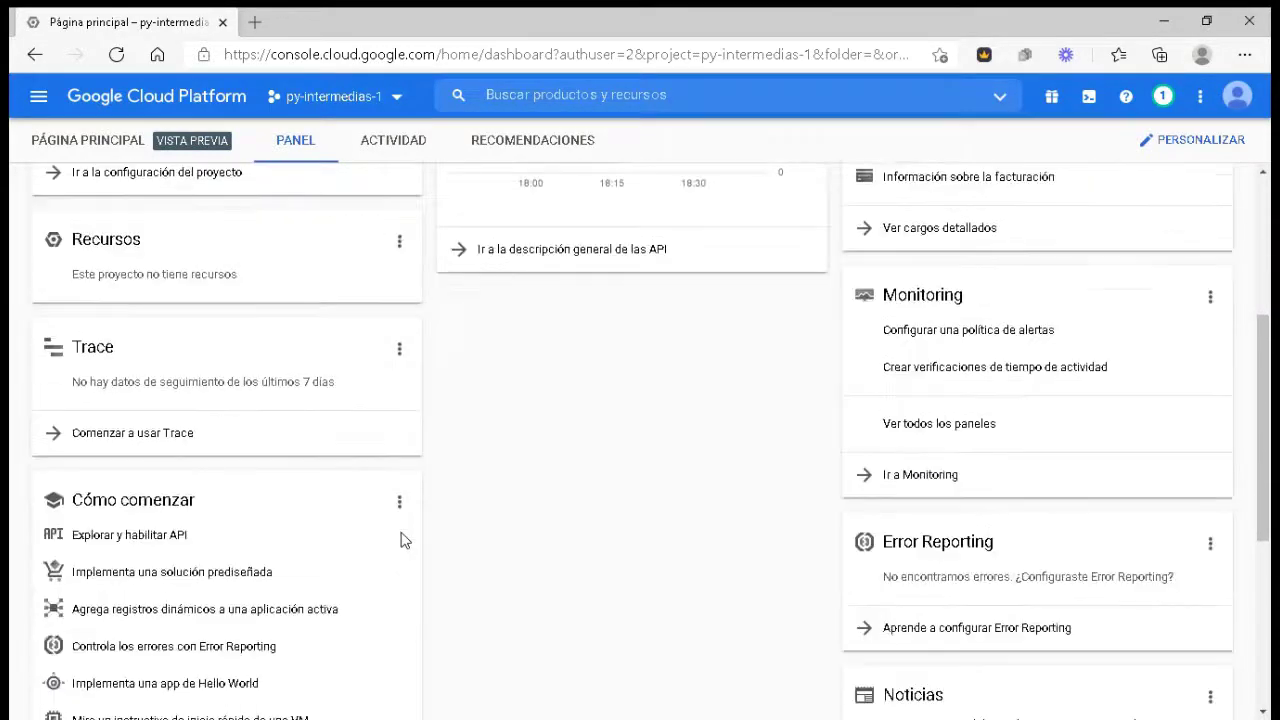
{"action": "scroll", "coordinate": [563, 578], "scroll_direction": "down", "scroll_amount": 4}
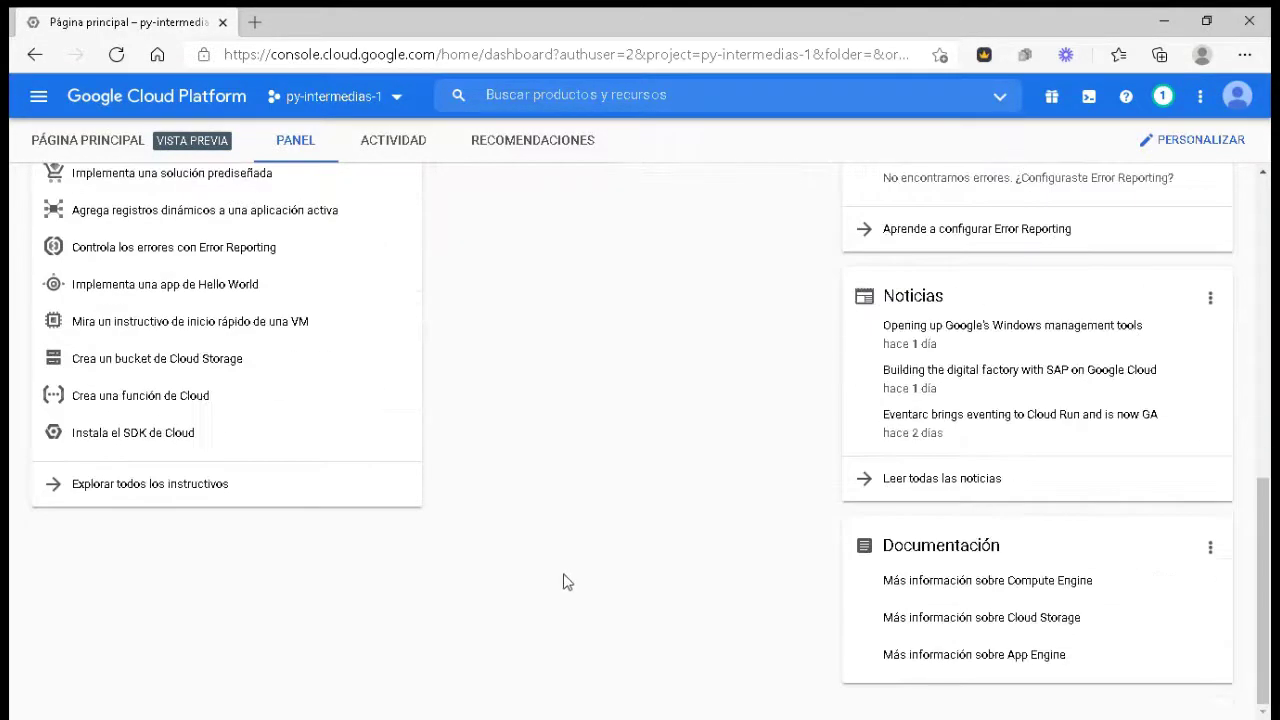
{"action": "scroll", "coordinate": [558, 612], "scroll_direction": "up", "scroll_amount": 1}
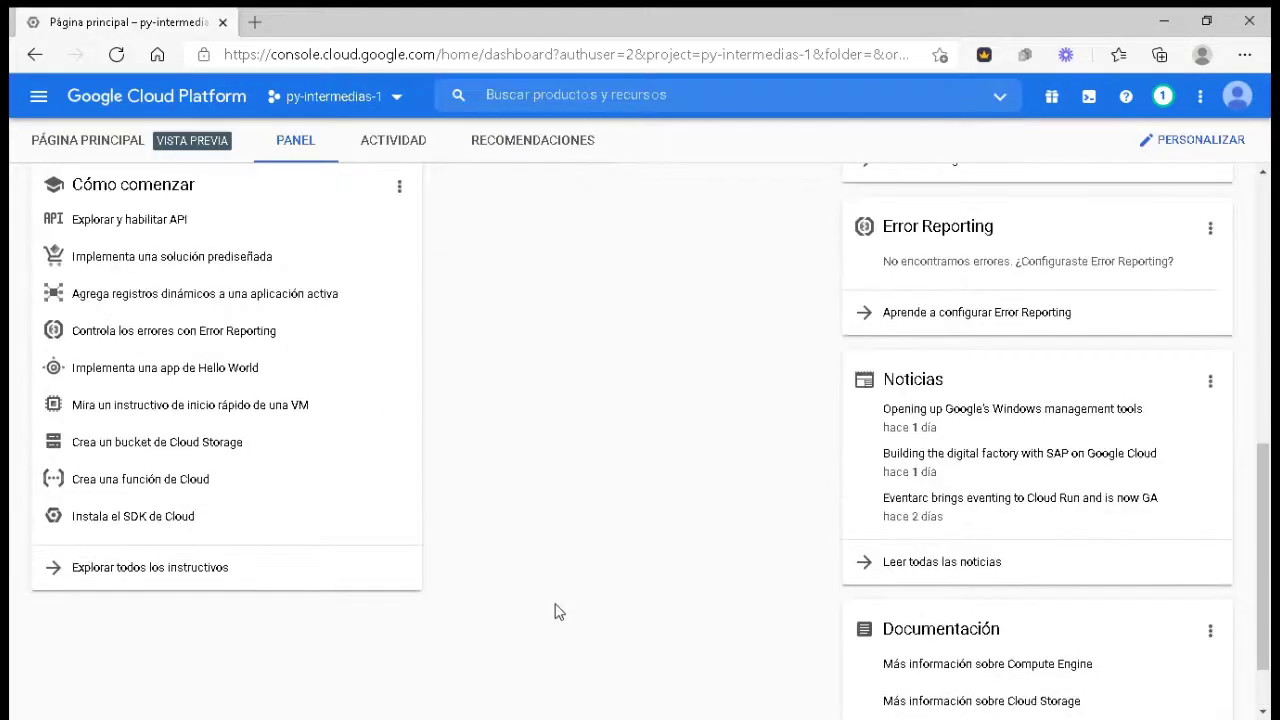
{"action": "scroll", "coordinate": [558, 612], "scroll_direction": "up", "scroll_amount": 1}
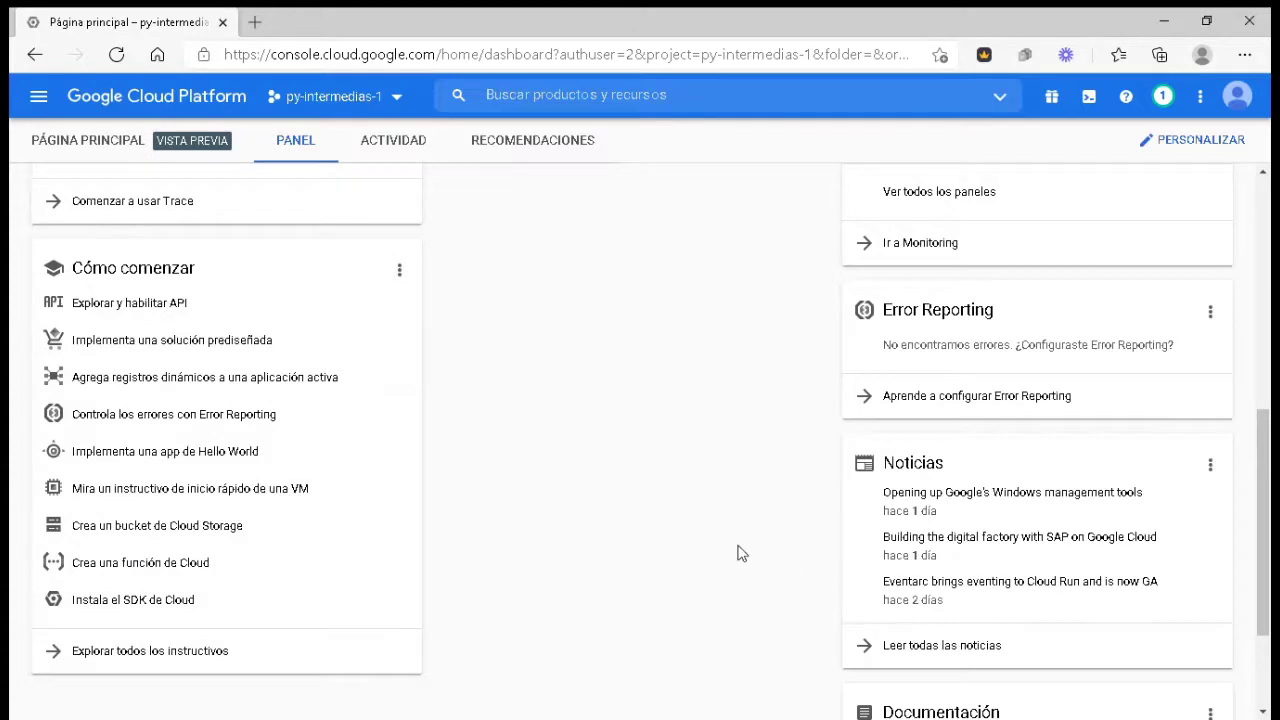
{"action": "scroll", "coordinate": [700, 590], "scroll_direction": "up", "scroll_amount": 6}
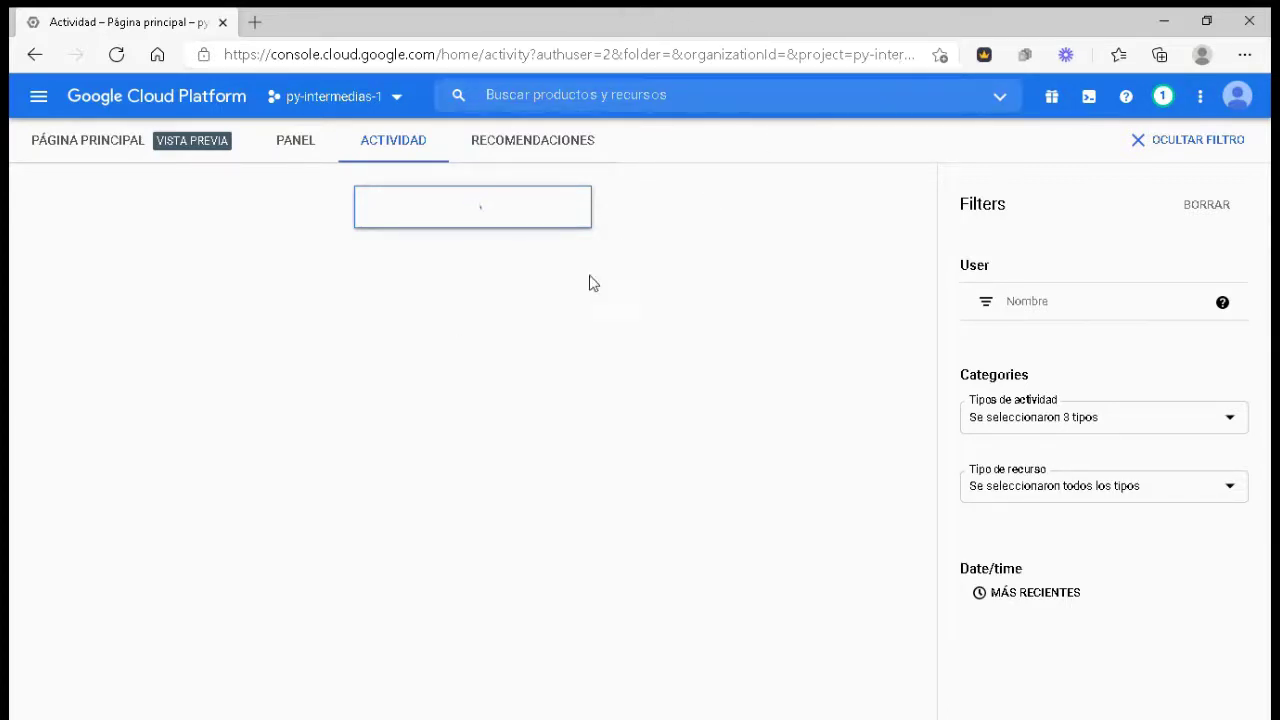
Check the recent notifications and return from the activity log to the project dashboard to look over its cards.
{"action": "left_click", "coordinate": [1162, 96]}
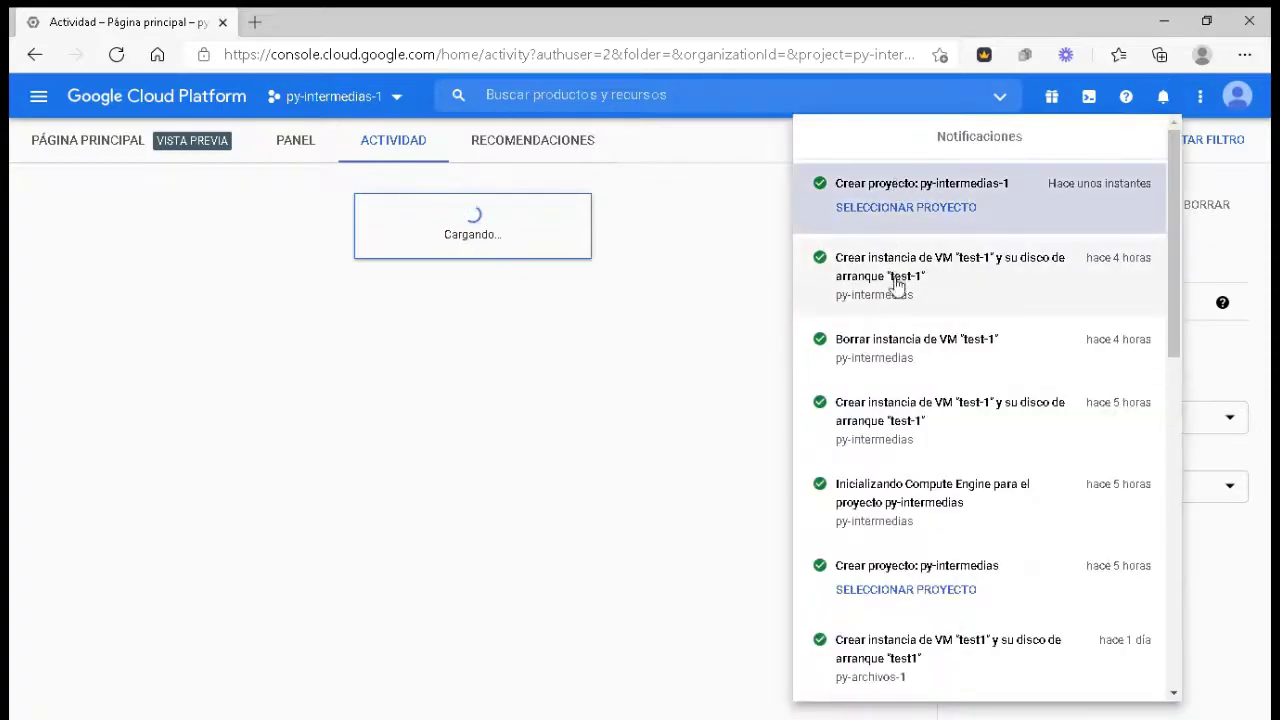
{"action": "left_click", "coordinate": [720, 302]}
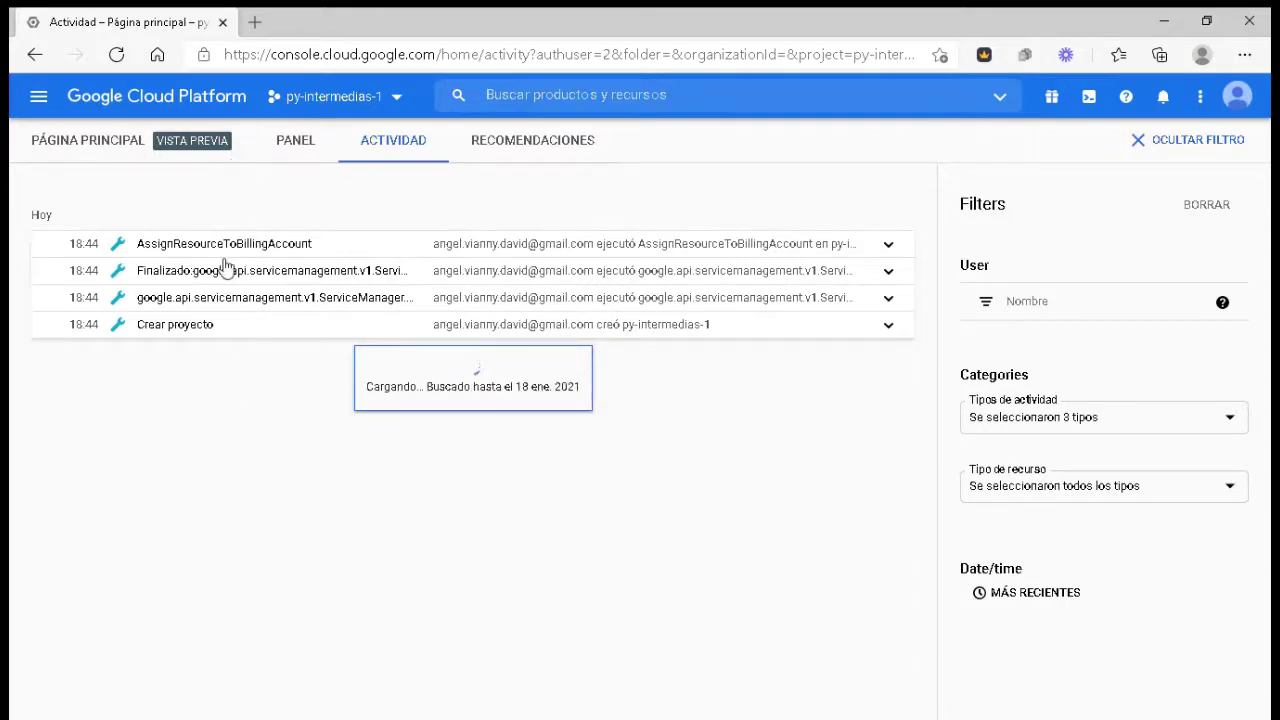
{"action": "left_click", "coordinate": [281, 152]}
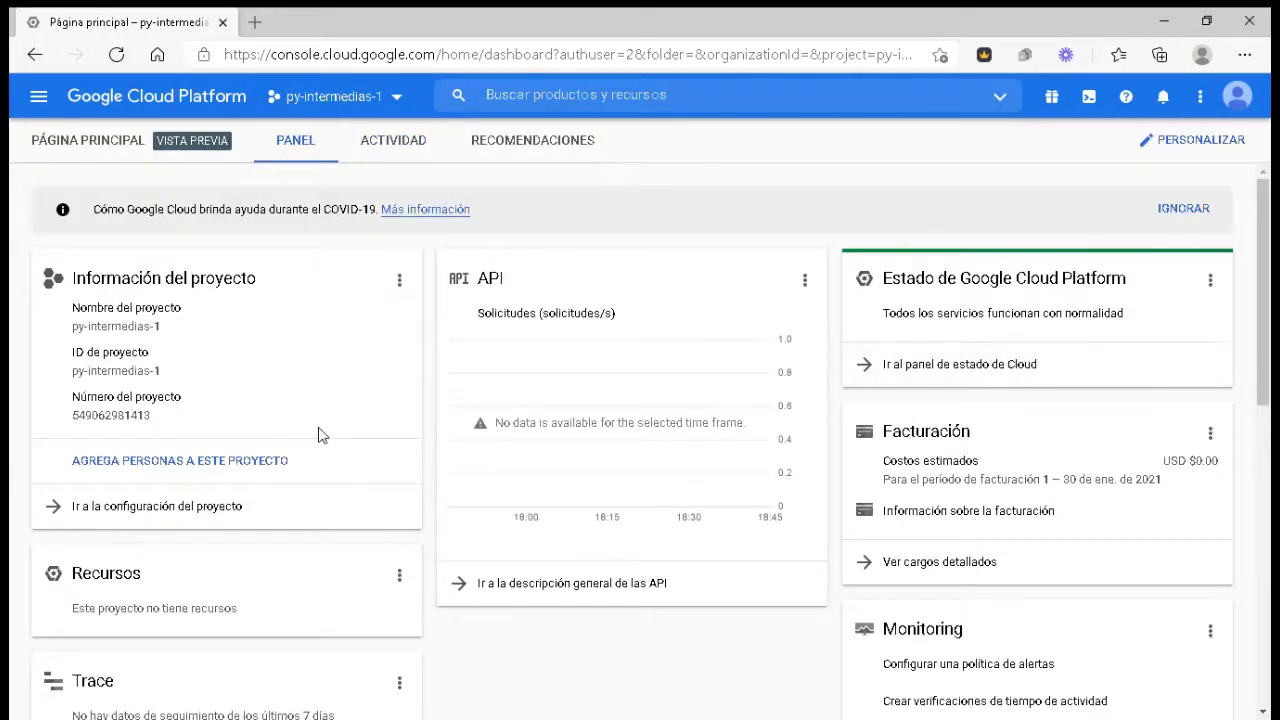
{"action": "scroll", "coordinate": [305, 521], "scroll_direction": "down", "scroll_amount": 2}
{"action": "scroll", "coordinate": [1114, 574], "scroll_direction": "down", "scroll_amount": 7}
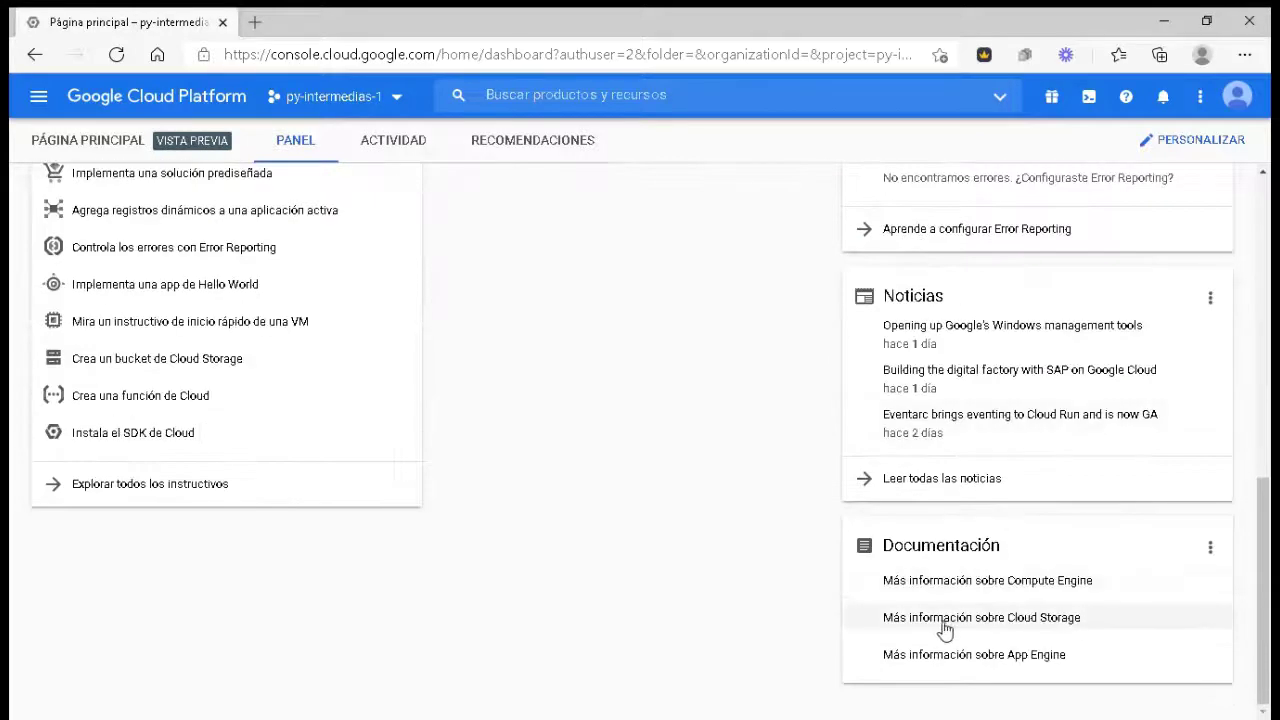
{"action": "scroll", "coordinate": [945, 630], "scroll_direction": "up", "scroll_amount": 9}
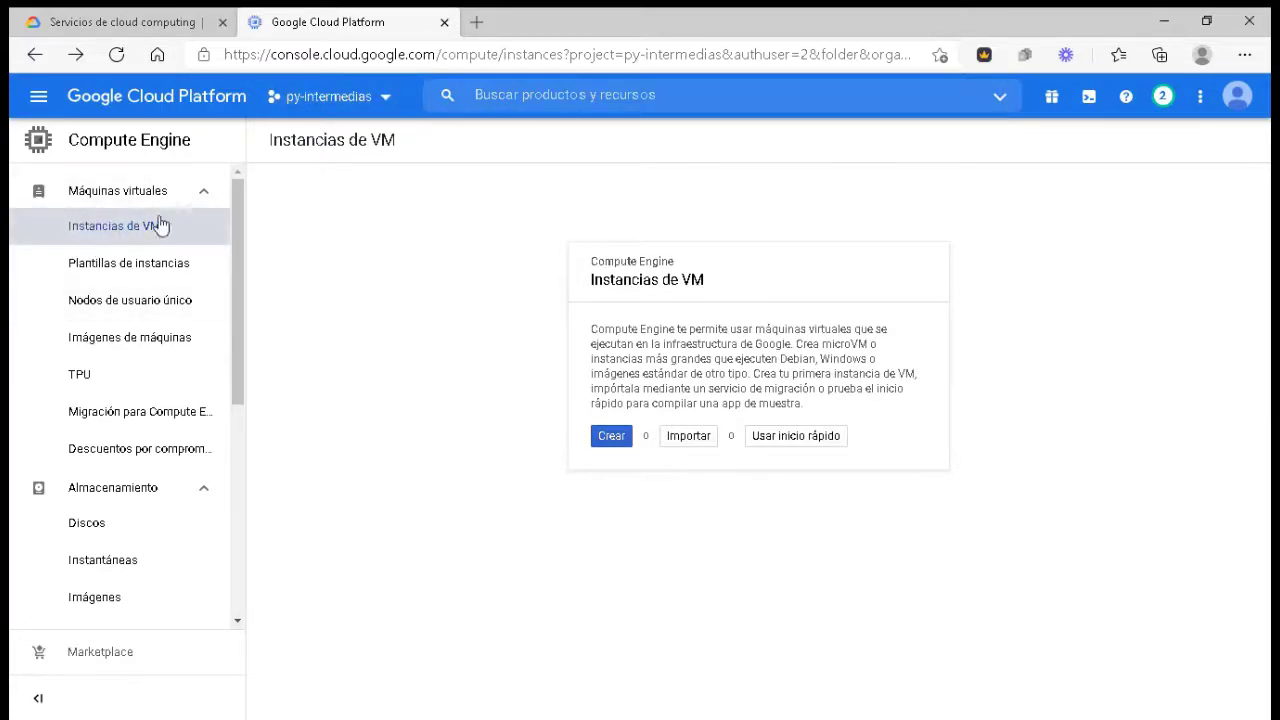
Examine the processing and storage products in the platform's product list, including the Compute Engine, Filestore and Storage options.
{"action": "left_click", "coordinate": [38, 96]}
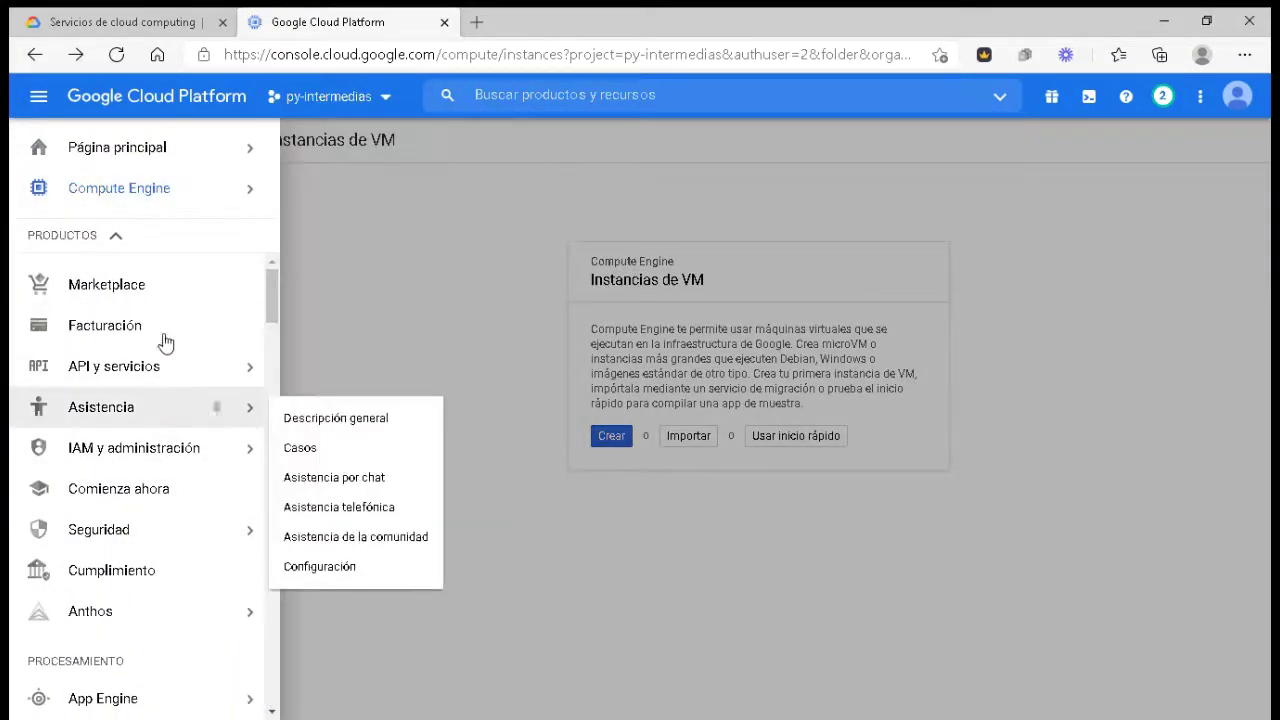
{"action": "scroll", "coordinate": [163, 517], "scroll_direction": "down", "scroll_amount": 2}
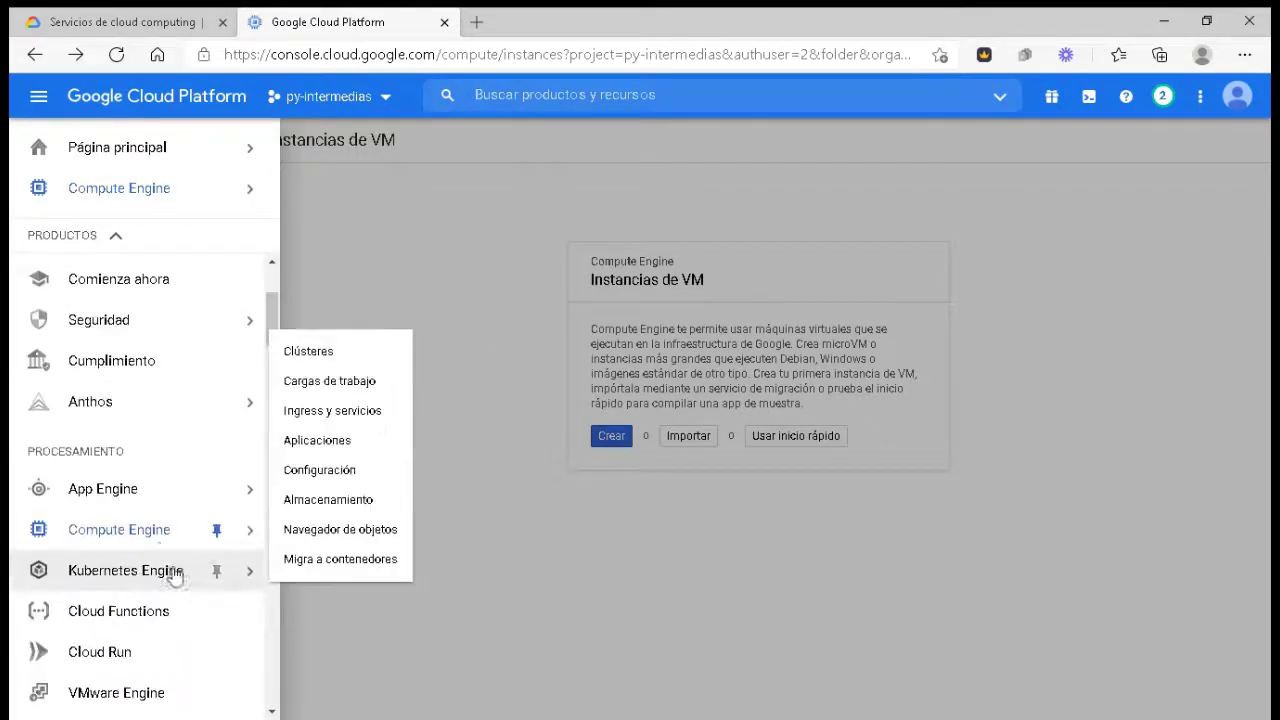
{"action": "scroll", "coordinate": [160, 550], "scroll_direction": "down", "scroll_amount": 1}
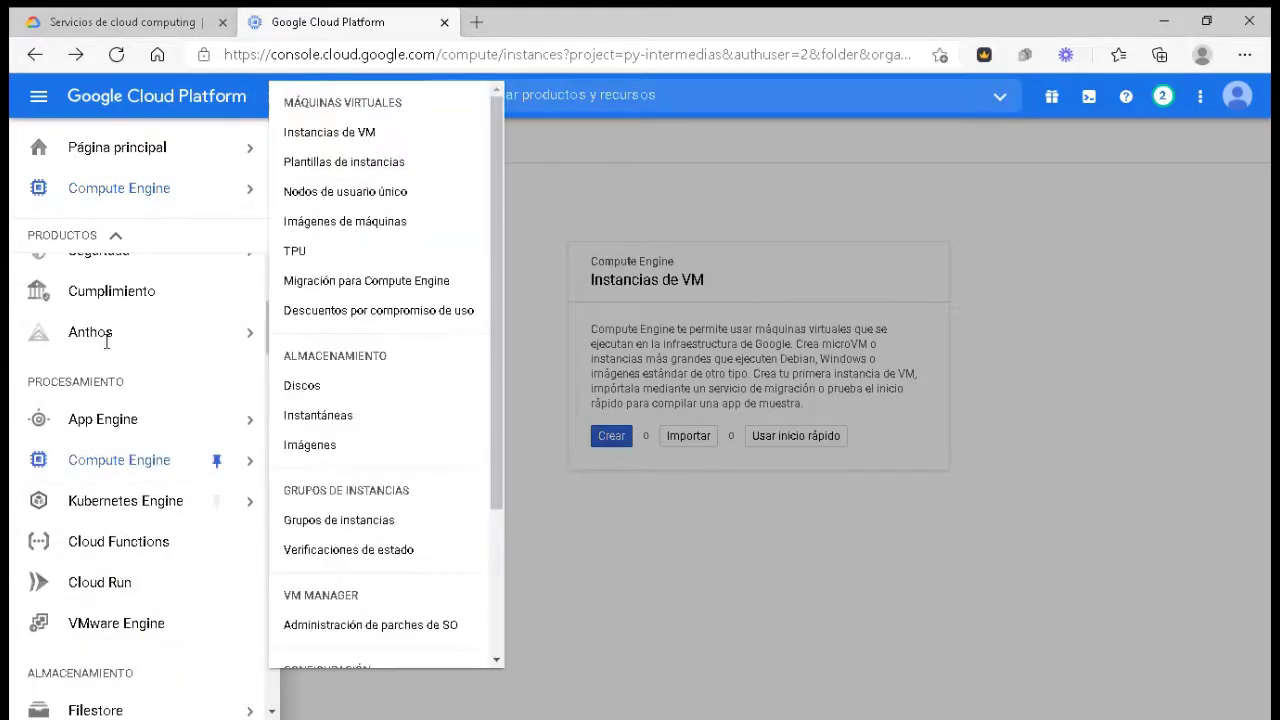
{"action": "mouse_move", "coordinate": [125, 470]}
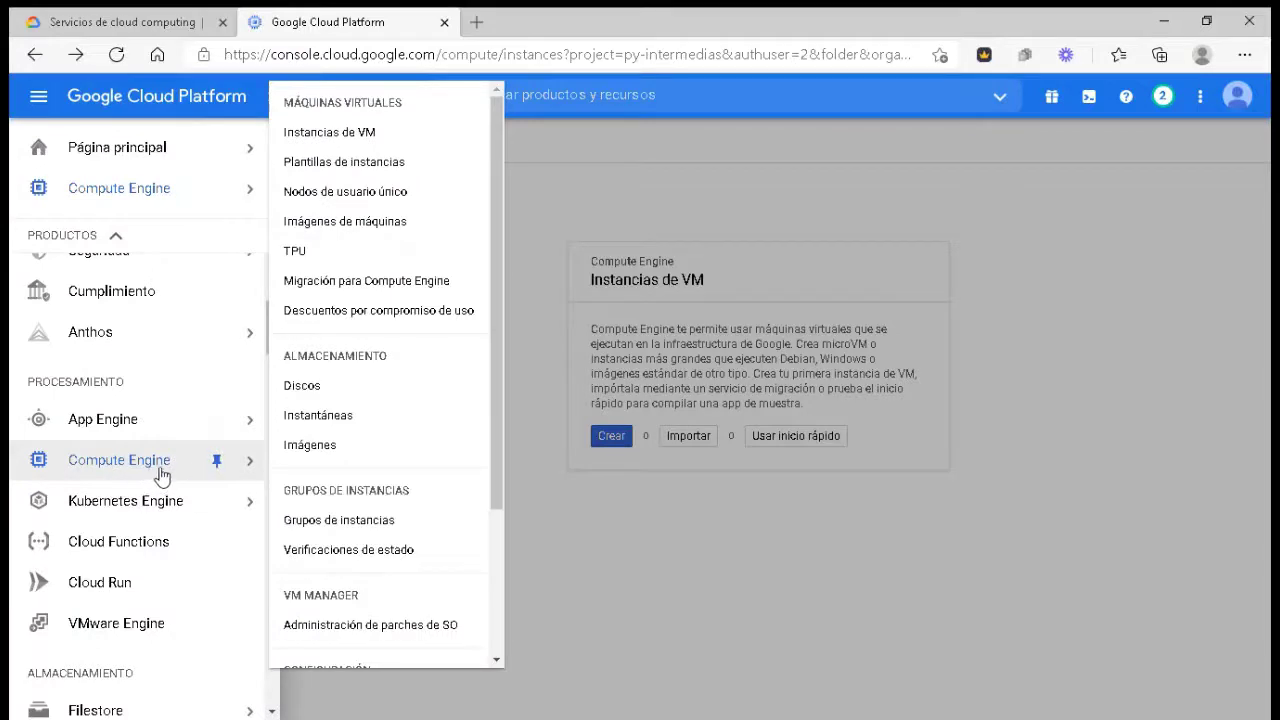
{"action": "scroll", "coordinate": [150, 540], "scroll_direction": "down", "scroll_amount": 7}
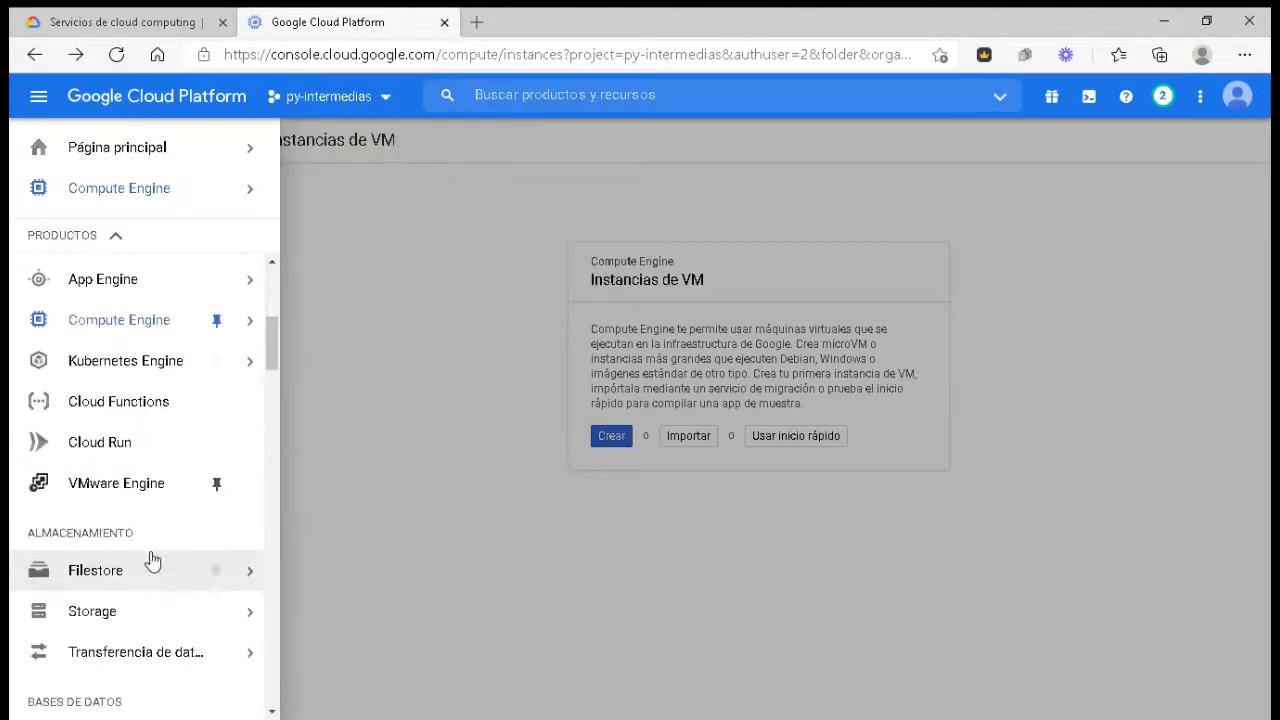
{"action": "scroll", "coordinate": [143, 476], "scroll_direction": "up", "scroll_amount": 4}
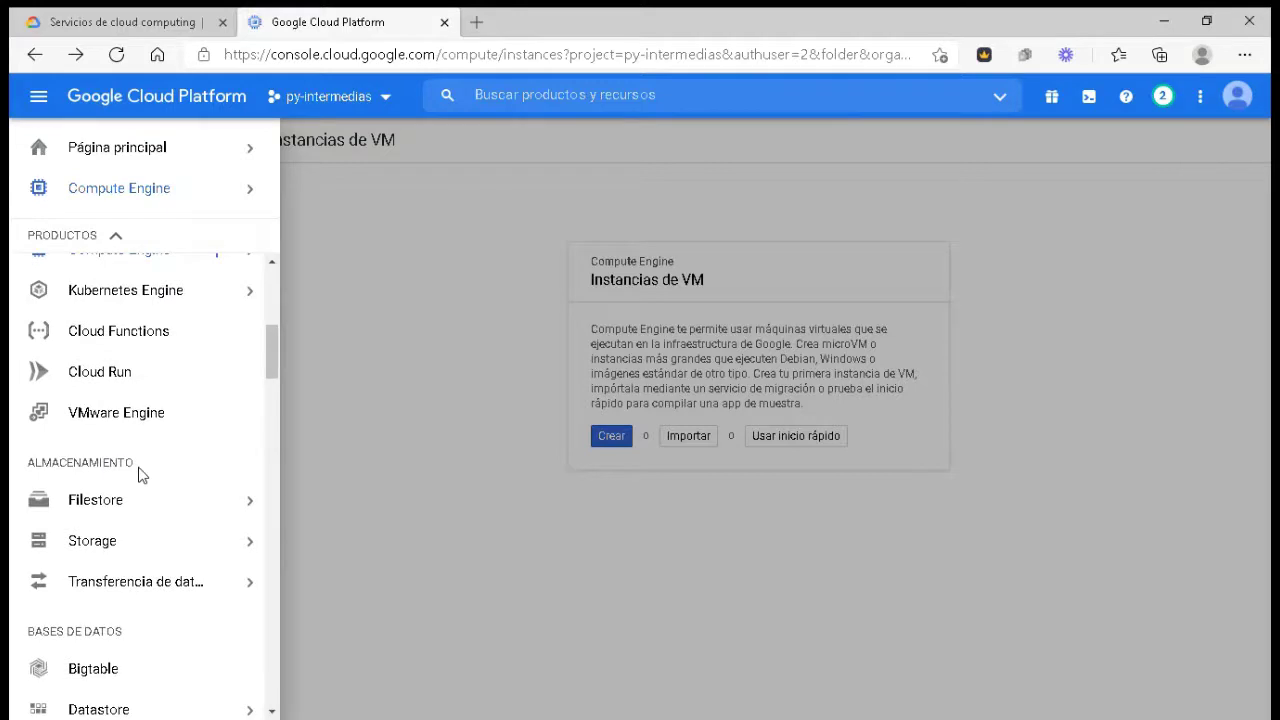
{"action": "mouse_move", "coordinate": [138, 497]}
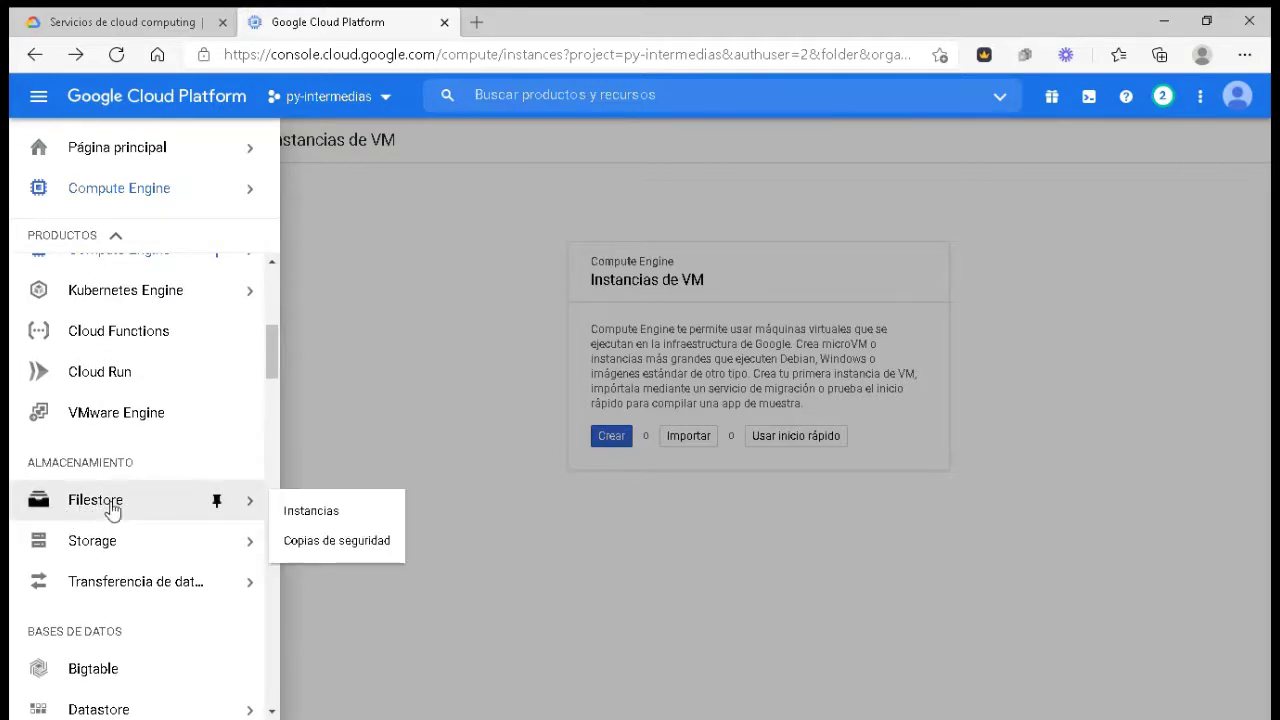
{"action": "mouse_move", "coordinate": [94, 560]}
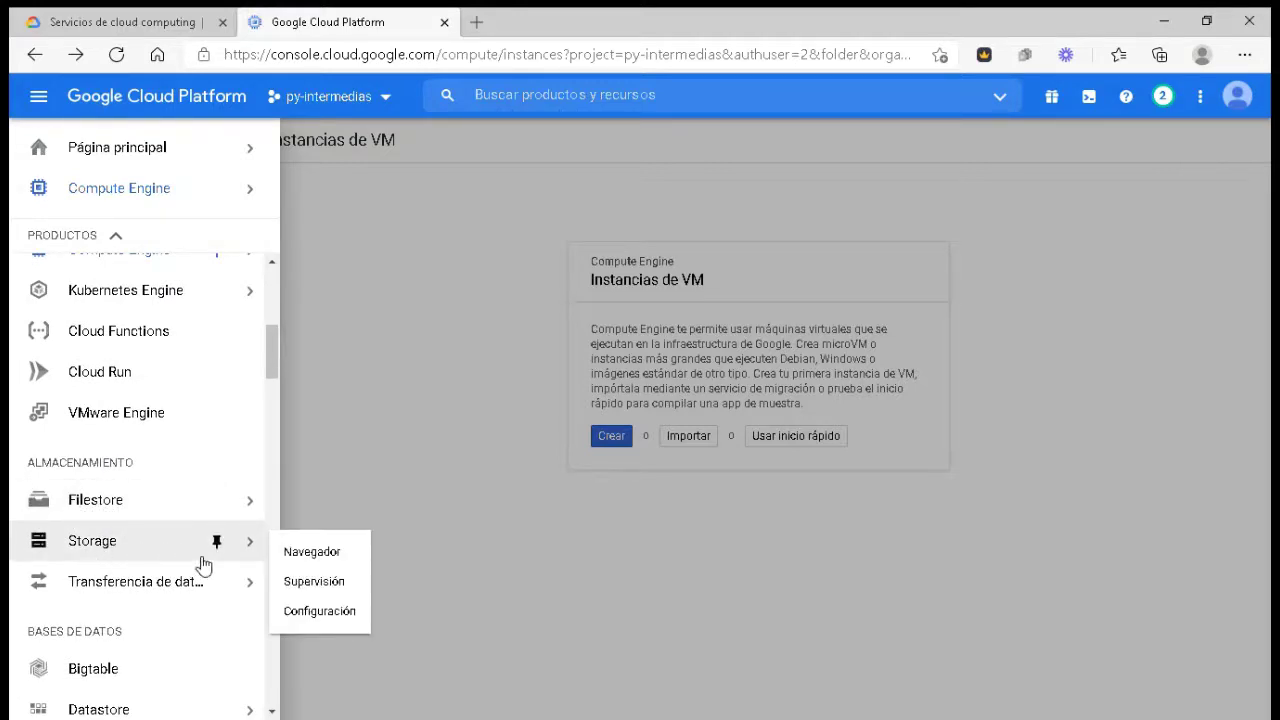
Examine the database, networking, operations and developer tool products offered by the platform.
{"action": "scroll", "coordinate": [134, 591], "scroll_direction": "down", "scroll_amount": 3}
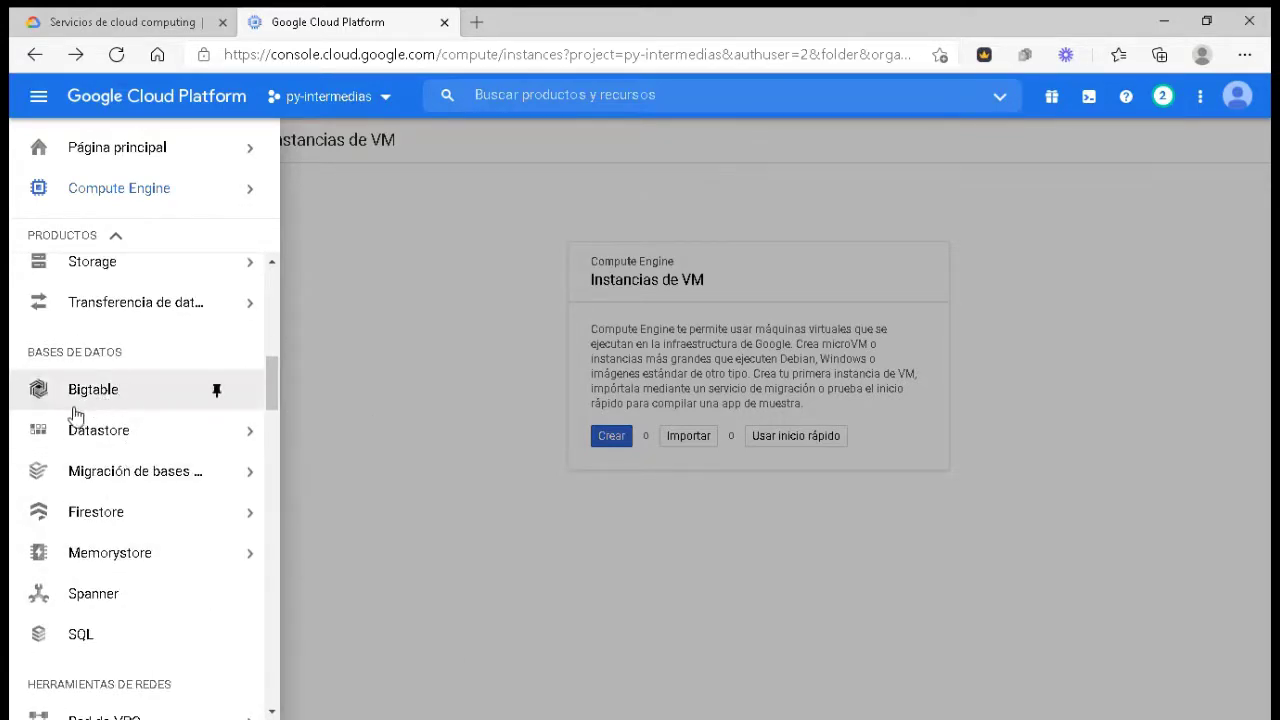
{"action": "scroll", "coordinate": [129, 584], "scroll_direction": "down", "scroll_amount": 2}
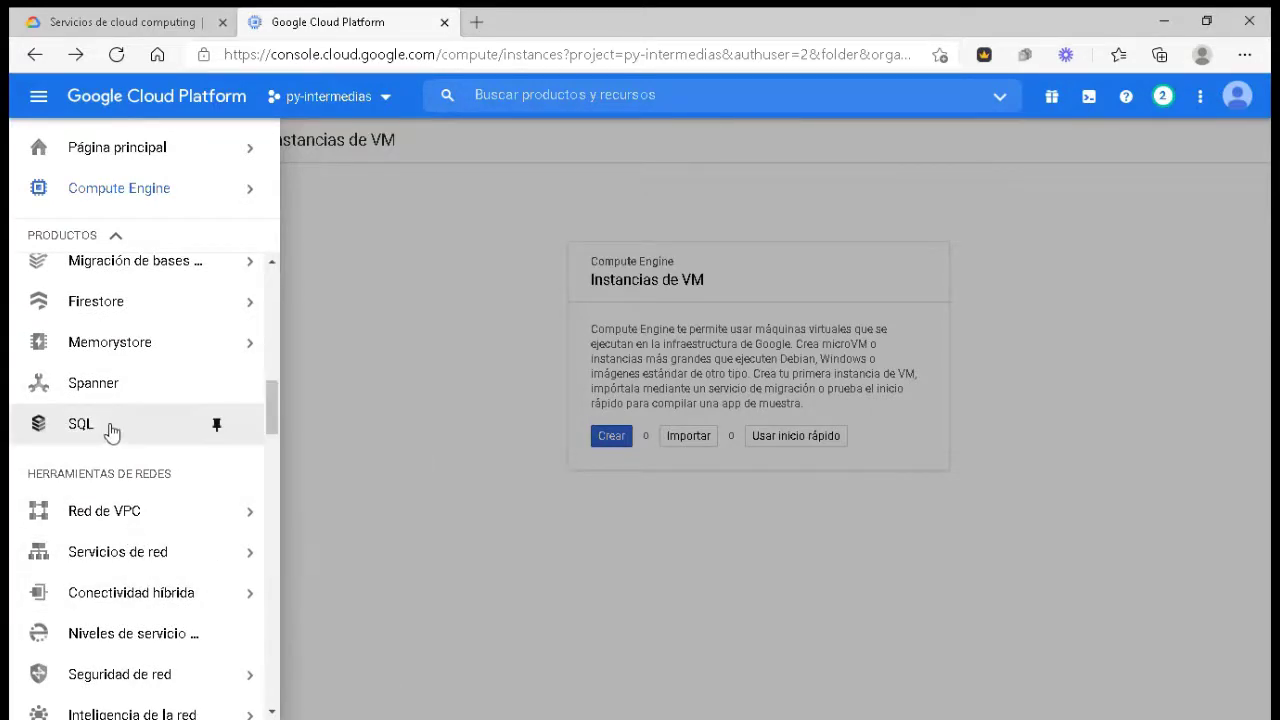
{"action": "scroll", "coordinate": [112, 431], "scroll_direction": "down", "scroll_amount": 2}
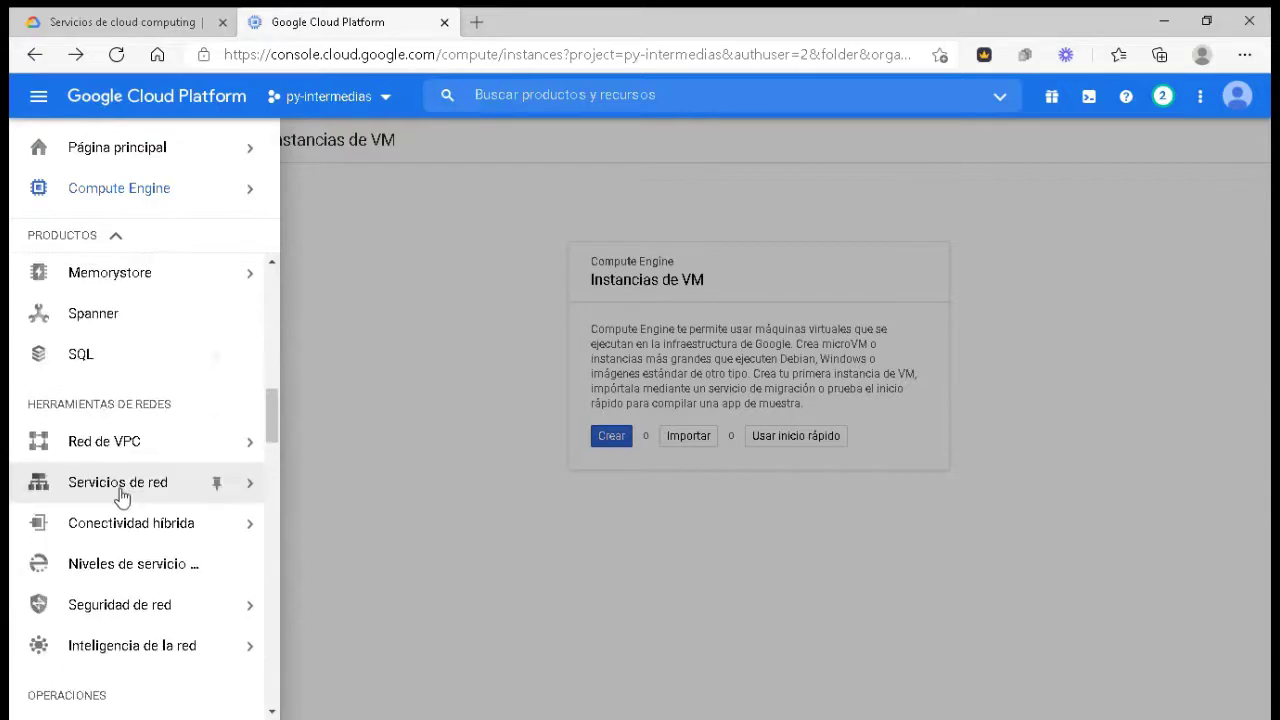
{"action": "scroll", "coordinate": [128, 508], "scroll_direction": "down", "scroll_amount": 5}
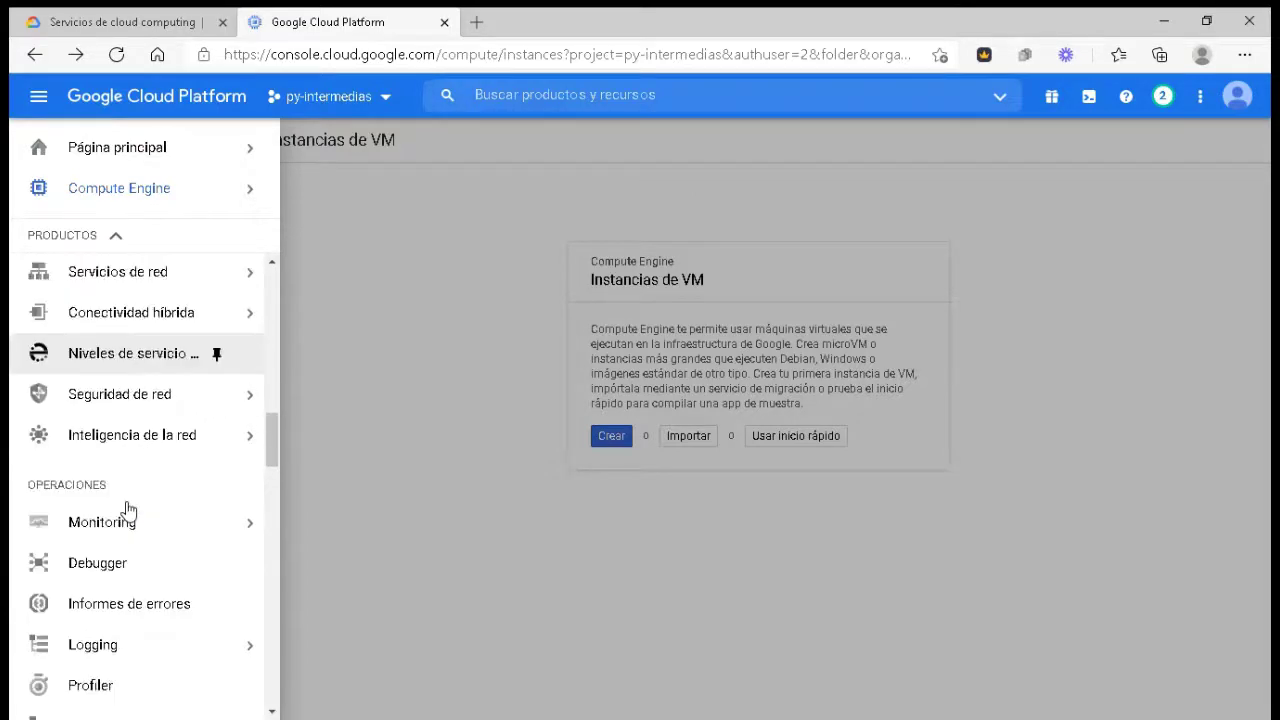
{"action": "scroll", "coordinate": [136, 498], "scroll_direction": "down", "scroll_amount": 3}
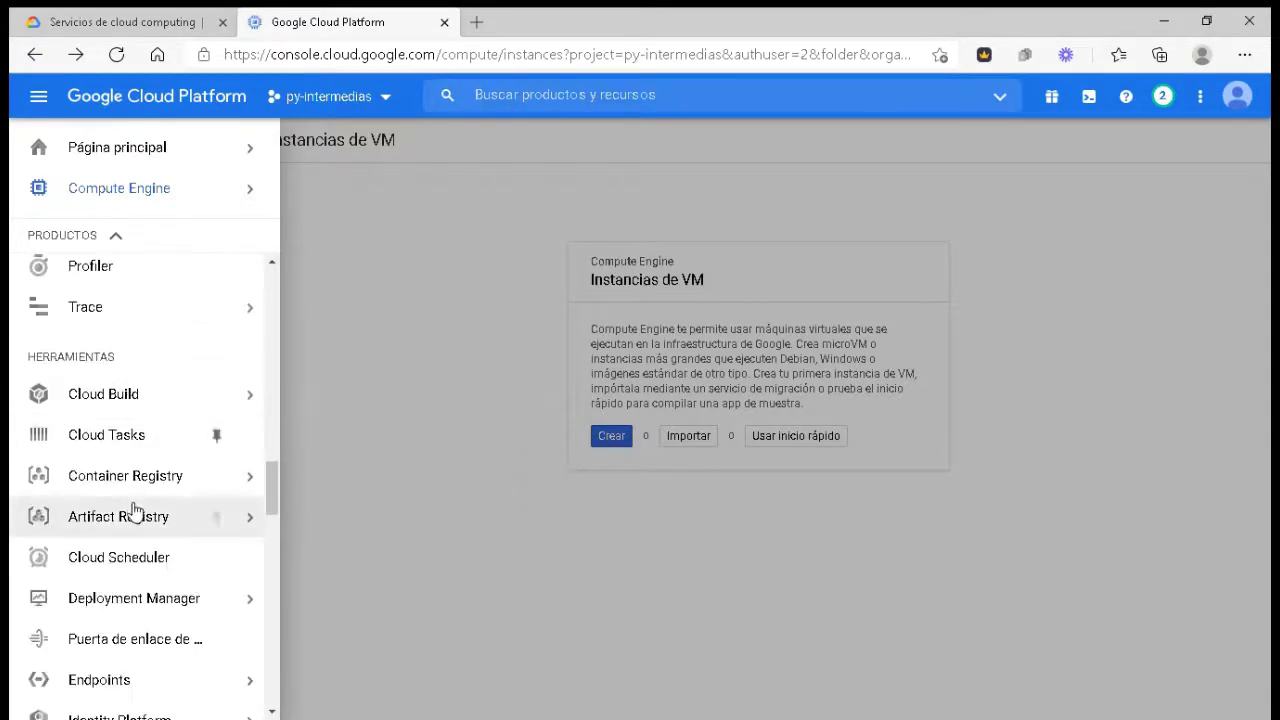
{"action": "mouse_move", "coordinate": [128, 540]}
{"action": "scroll", "coordinate": [128, 545], "scroll_direction": "down", "scroll_amount": 4}
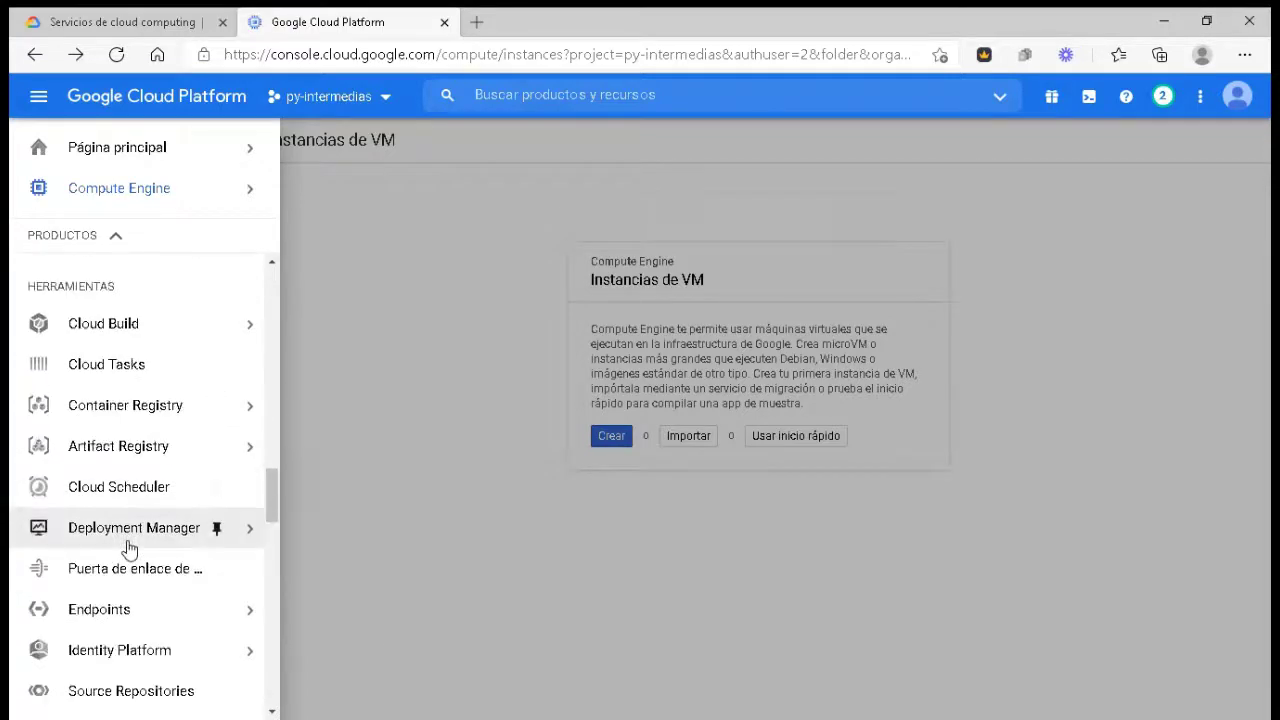
Examine the big data, artificial intelligence, other Google and partner solutions in the product list.
{"action": "scroll", "coordinate": [160, 578], "scroll_direction": "down", "scroll_amount": 10}
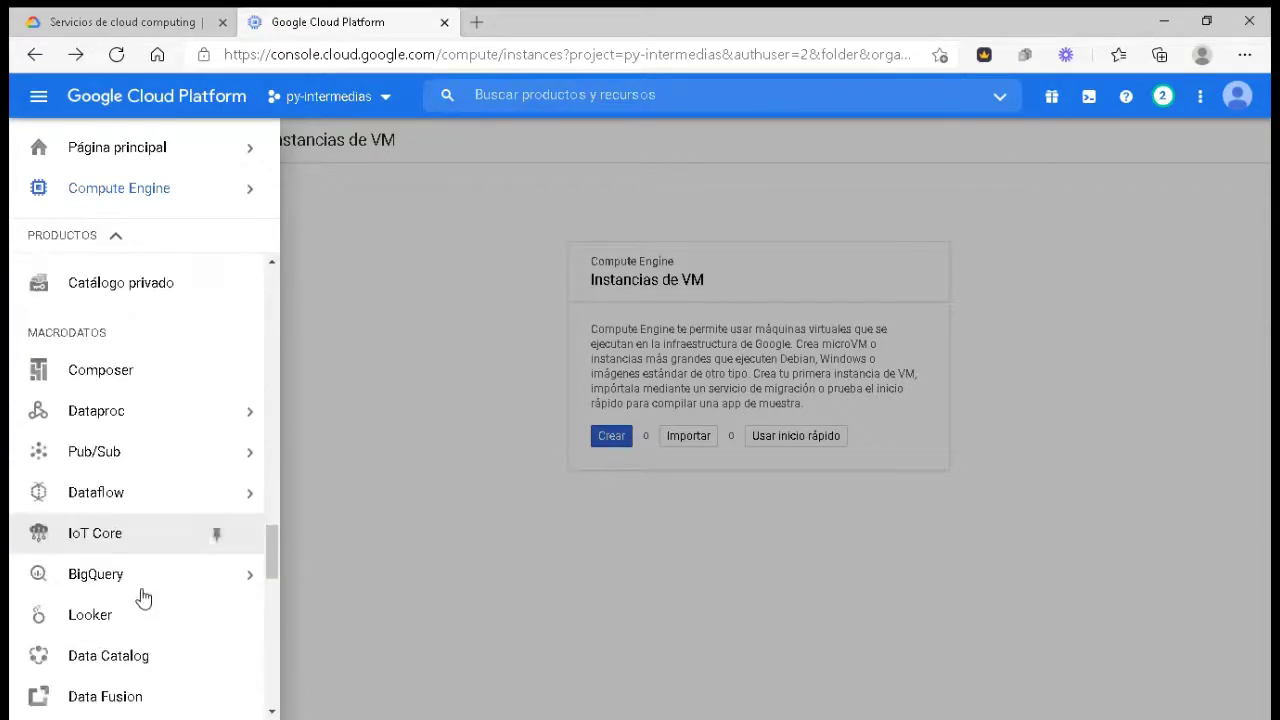
{"action": "scroll", "coordinate": [140, 597], "scroll_direction": "down", "scroll_amount": 8}
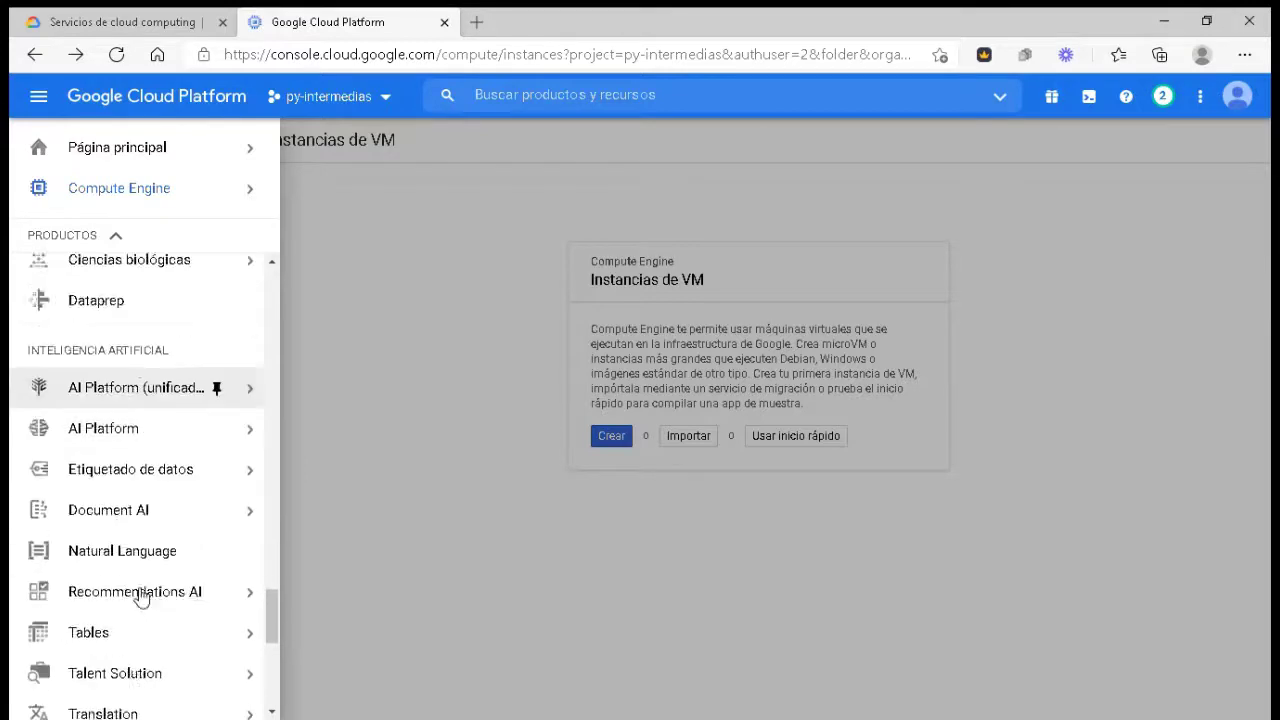
{"action": "scroll", "coordinate": [140, 597], "scroll_direction": "down", "scroll_amount": 3}
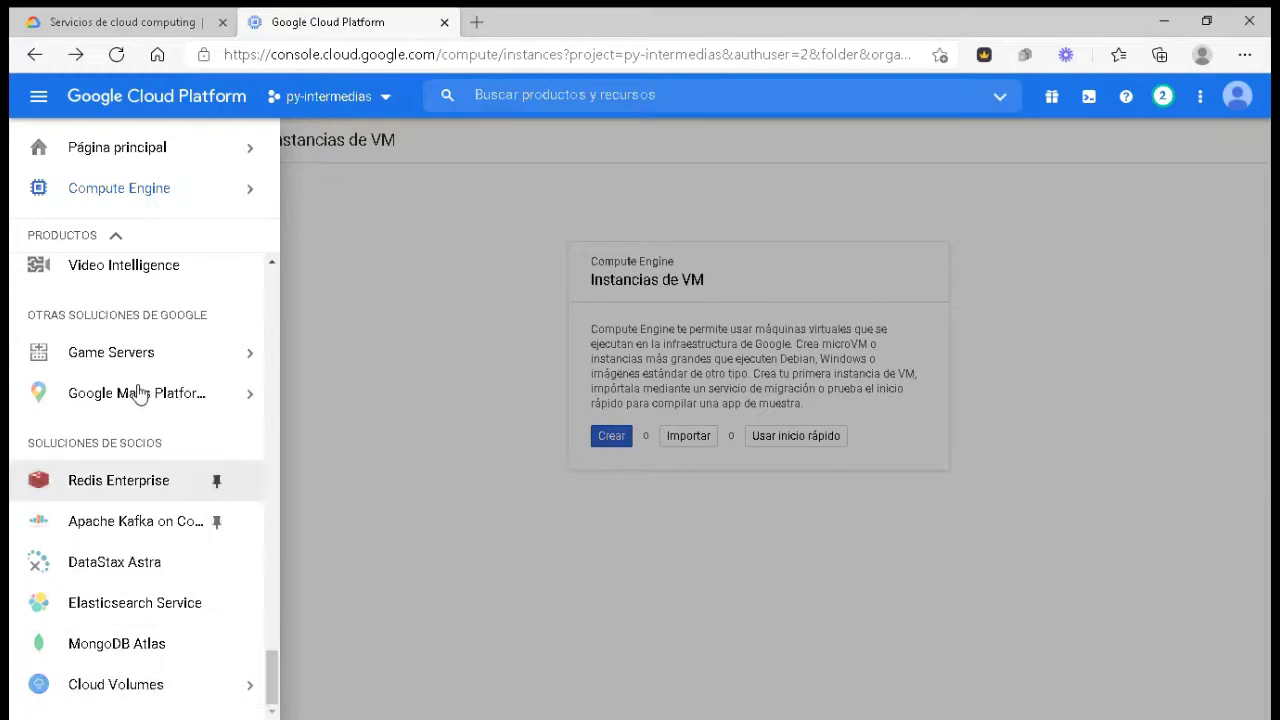
{"action": "scroll", "coordinate": [137, 394], "scroll_direction": "up", "scroll_amount": 1}
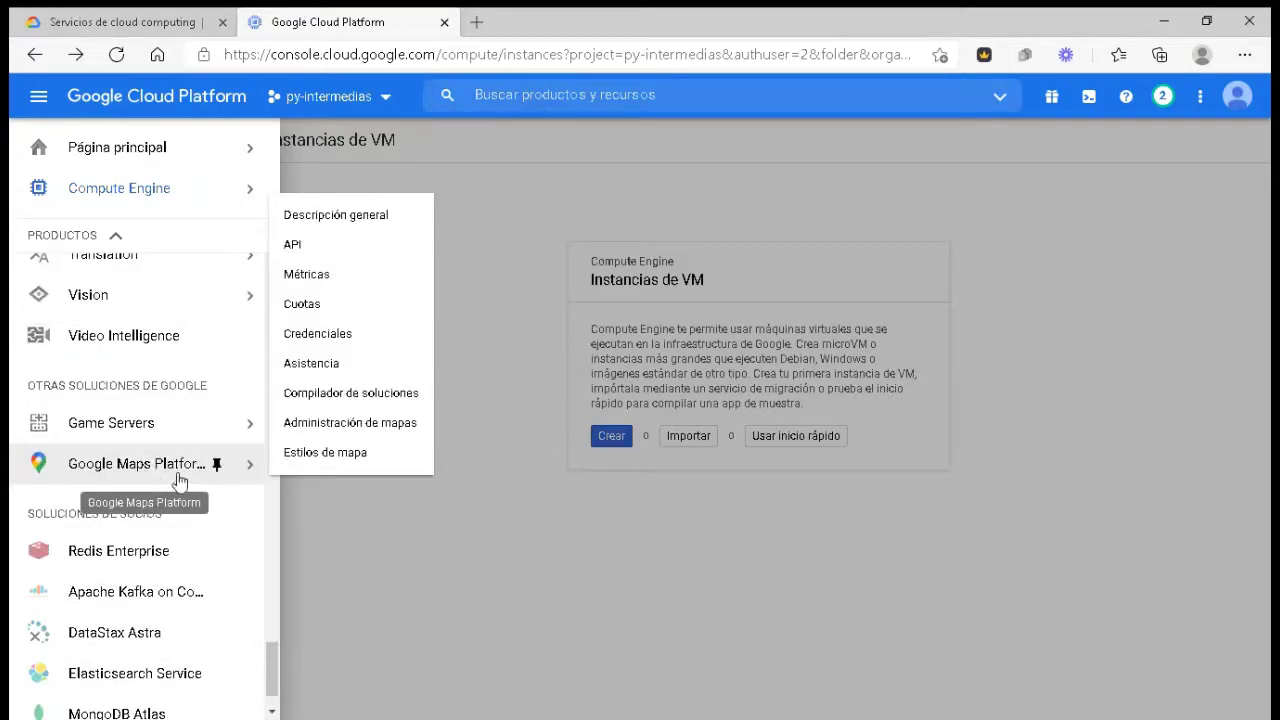
{"action": "scroll", "coordinate": [122, 515], "scroll_direction": "up", "scroll_amount": 3}
{"action": "scroll", "coordinate": [122, 530], "scroll_direction": "up", "scroll_amount": 15}
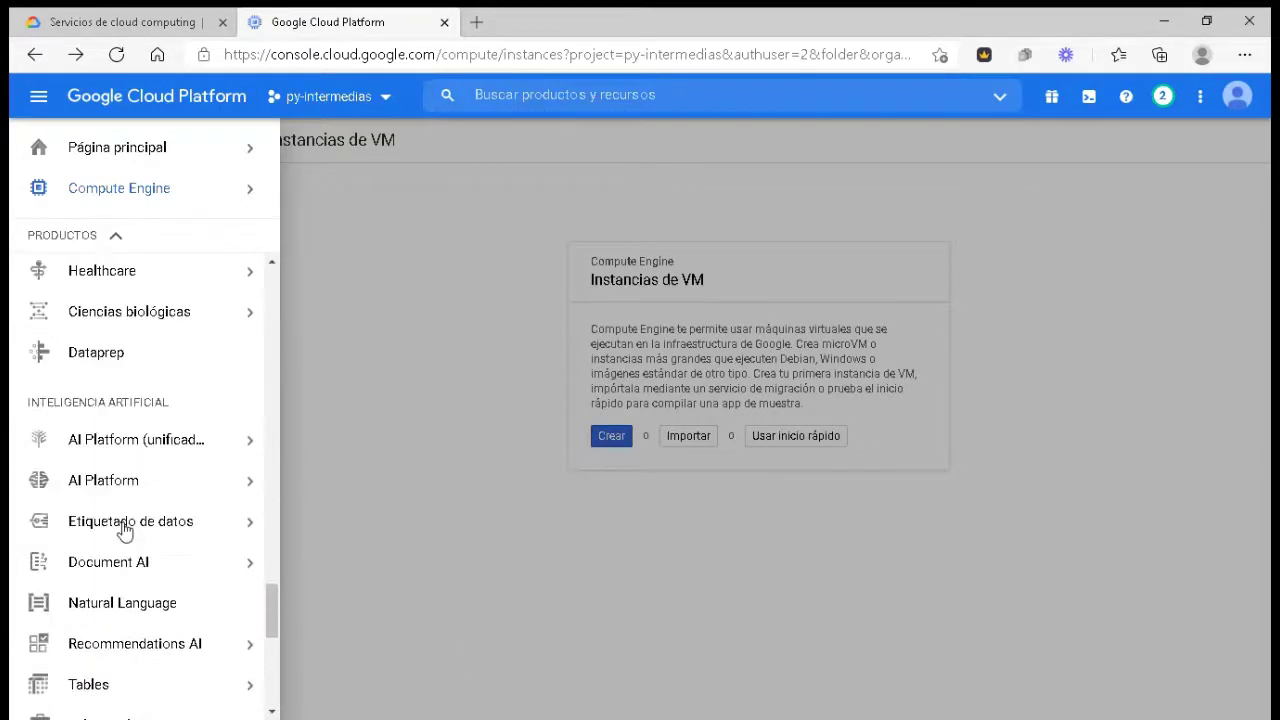
{"action": "scroll", "coordinate": [126, 530], "scroll_direction": "up", "scroll_amount": 6}
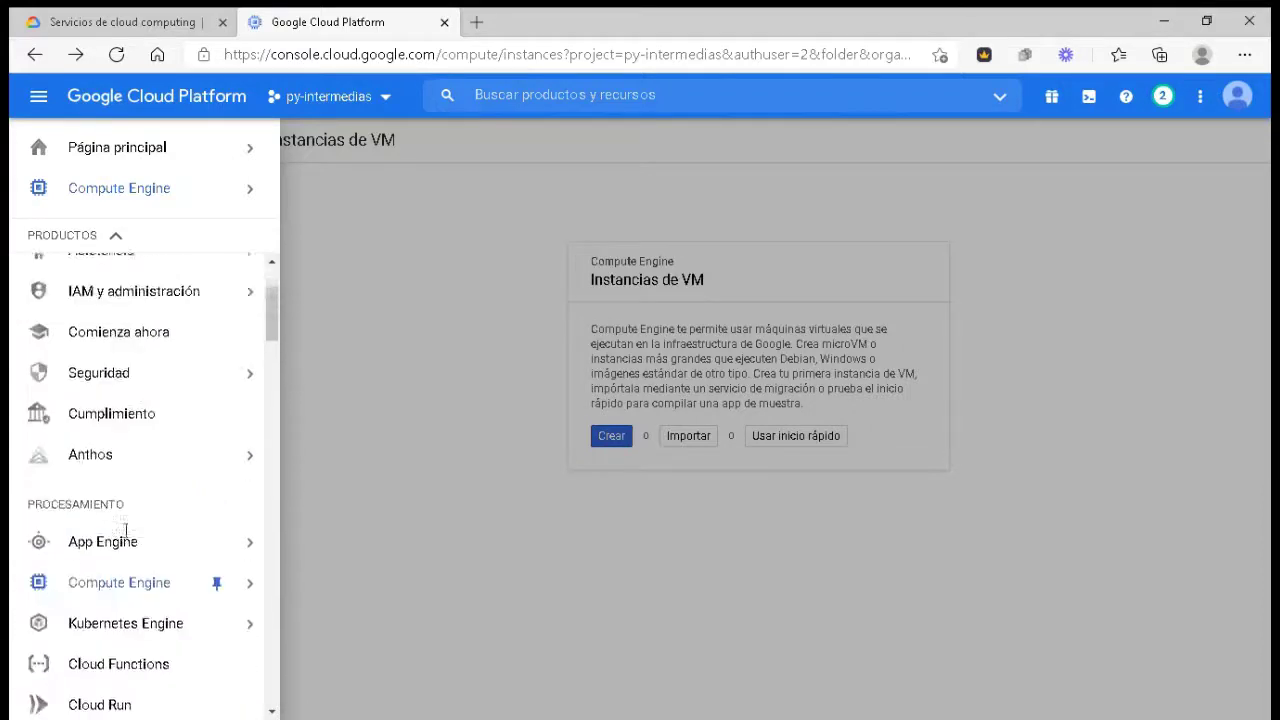
Look over the Compute Engine options, open its VM instances page and start creating a new instance.
{"action": "scroll", "coordinate": [126, 530], "scroll_direction": "down", "scroll_amount": 3}
{"action": "mouse_move", "coordinate": [60, 465]}
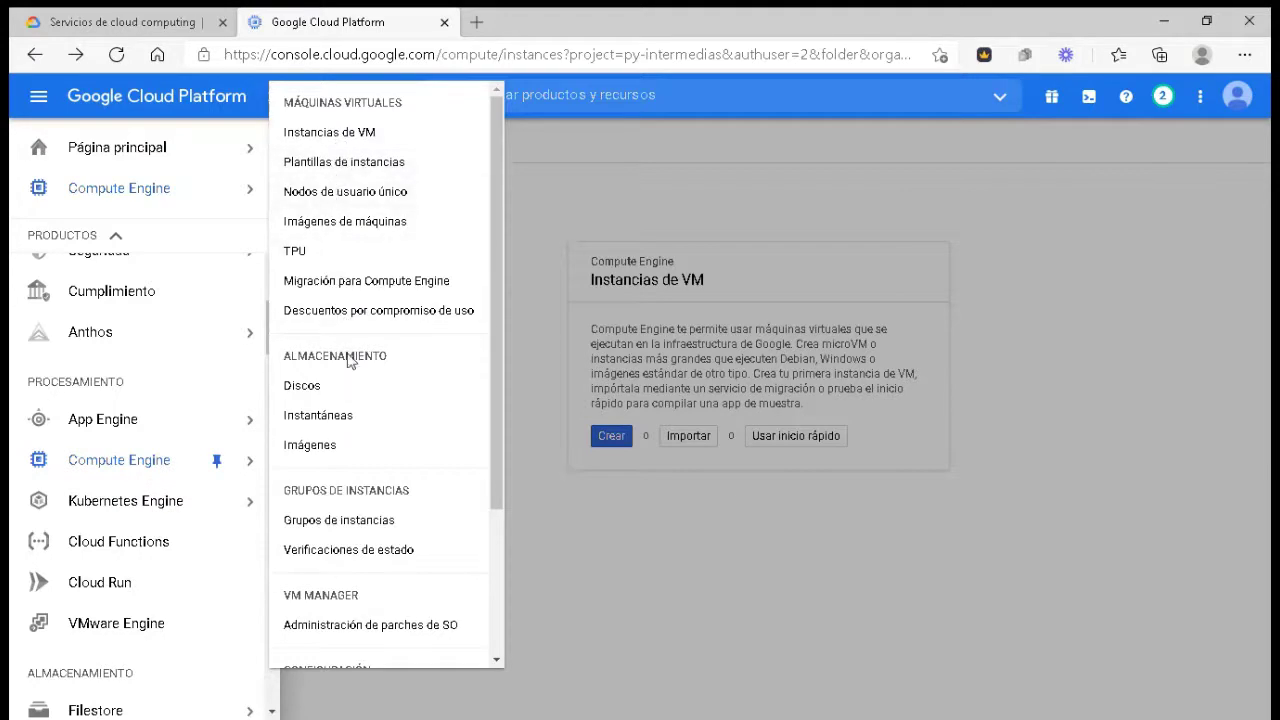
{"action": "scroll", "coordinate": [378, 602], "scroll_direction": "down", "scroll_amount": 3}
{"action": "scroll", "coordinate": [383, 600], "scroll_direction": "up", "scroll_amount": 3}
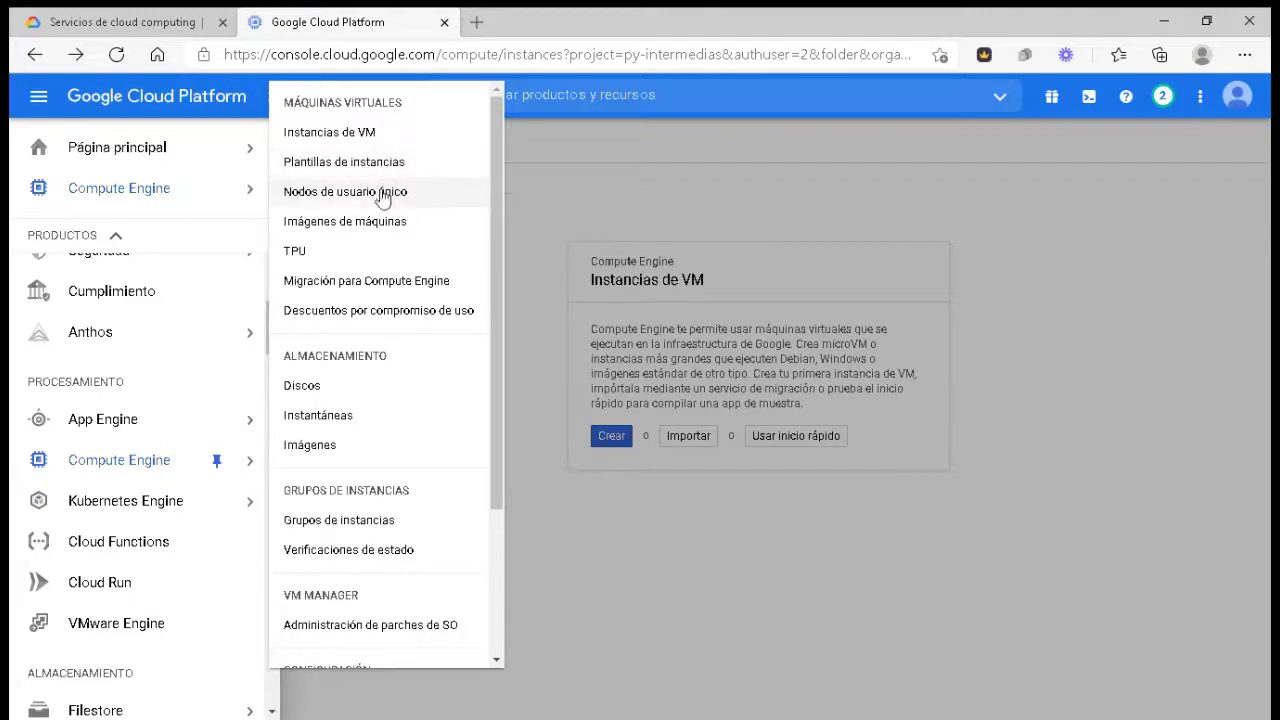
{"action": "left_click", "coordinate": [345, 136]}
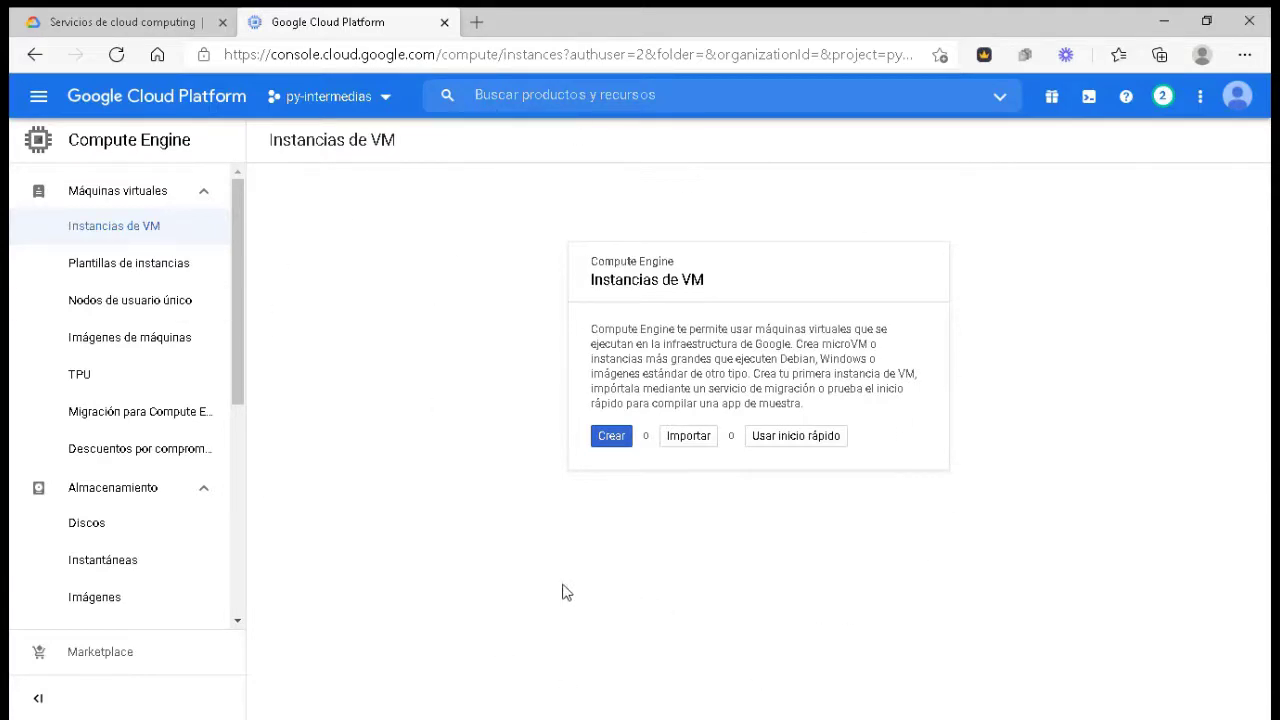
{"action": "left_click", "coordinate": [609, 439]}
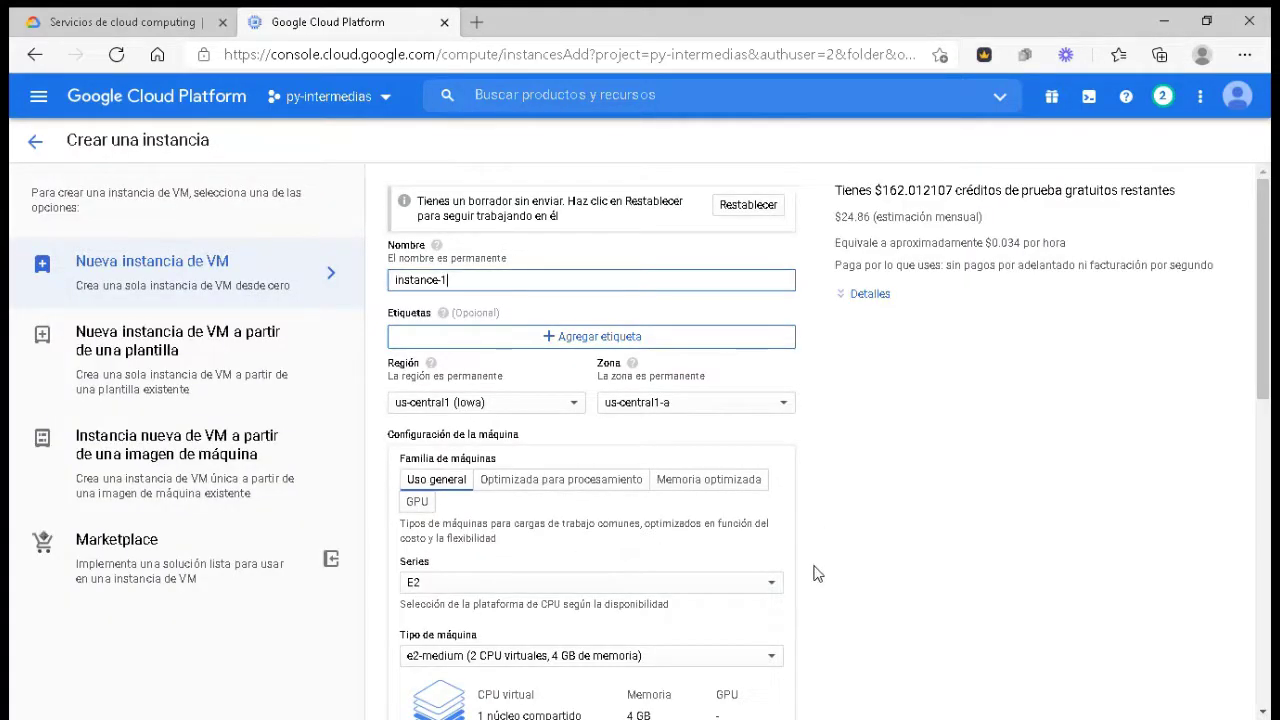
Look over the instance creation form and name the new VM instance test-1.
{"action": "scroll", "coordinate": [786, 569], "scroll_direction": "down", "scroll_amount": 8}
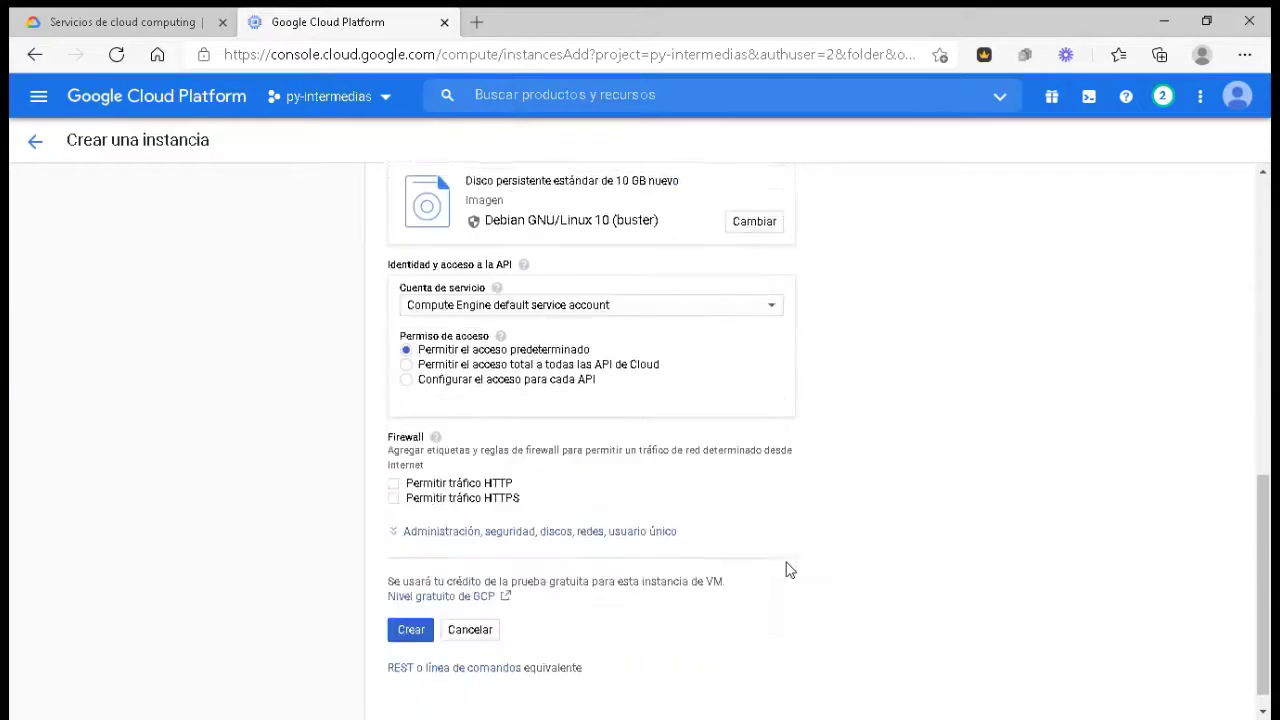
{"action": "scroll", "coordinate": [790, 570], "scroll_direction": "up", "scroll_amount": 3}
{"action": "scroll", "coordinate": [792, 570], "scroll_direction": "up", "scroll_amount": 5}
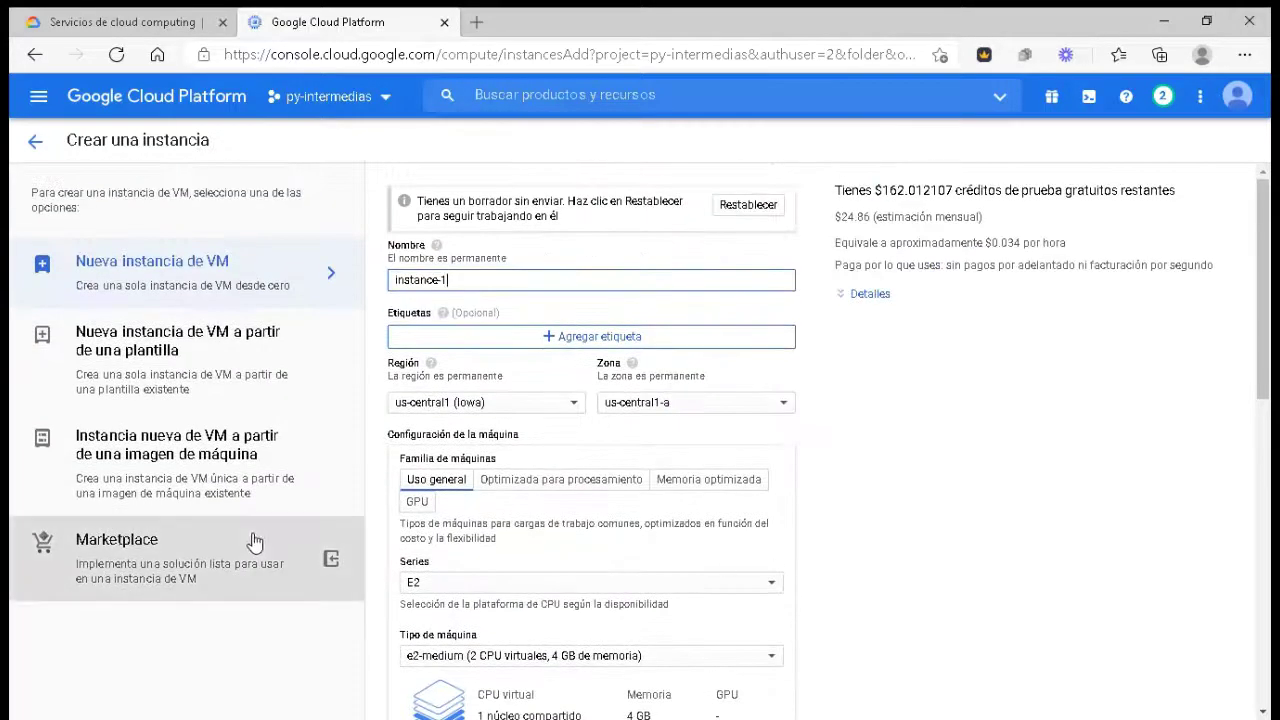
{"action": "left_click_drag", "start_coordinate": [493, 295], "coordinate": [337, 286]}
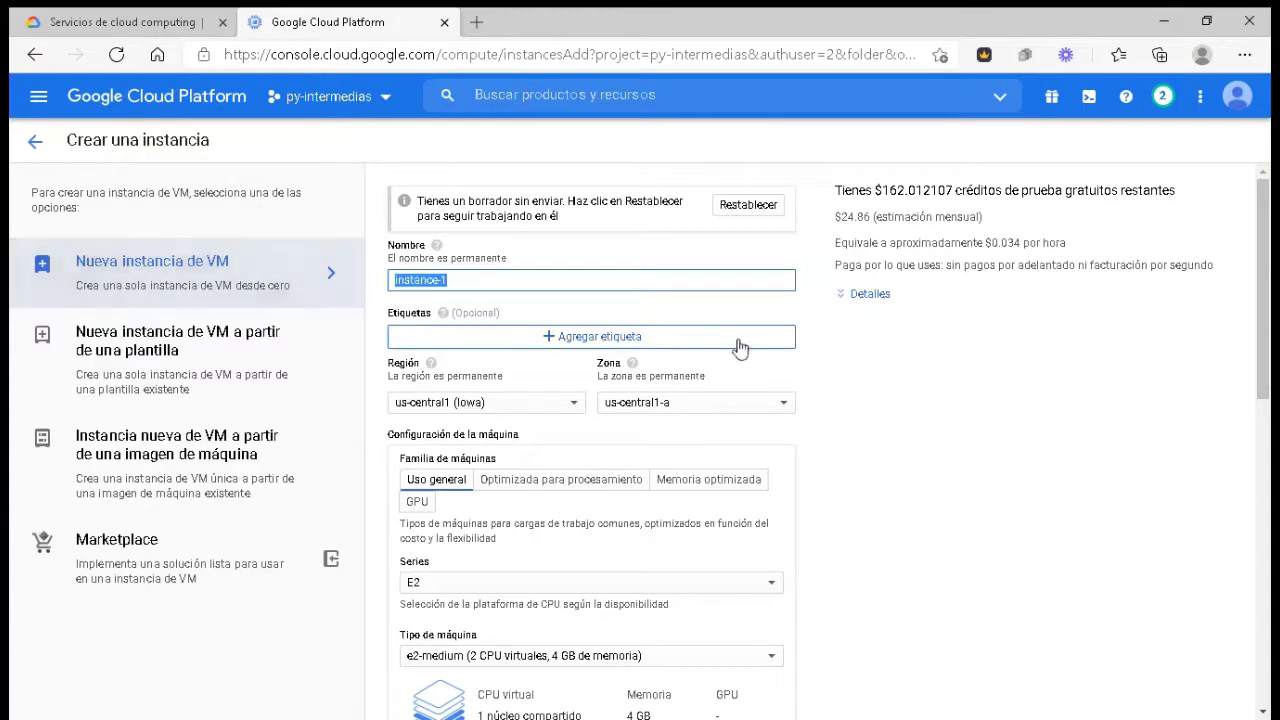
{"action": "key", "text": "BackSpace"}
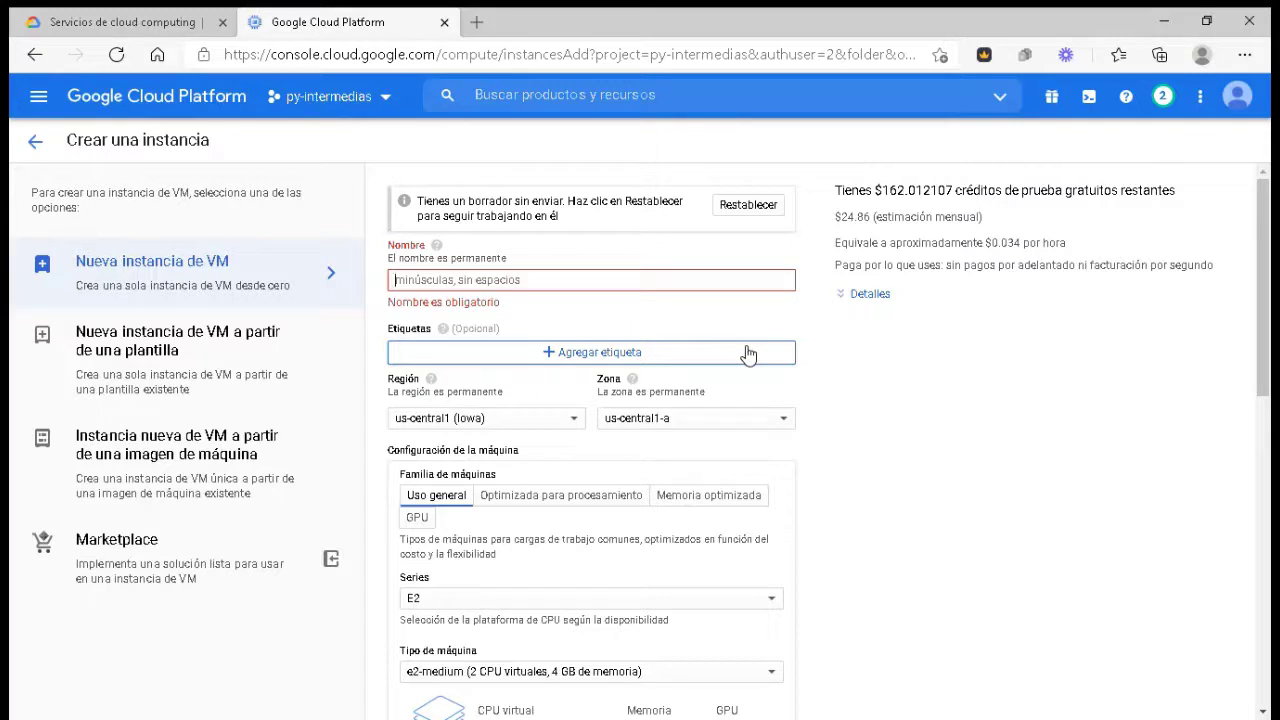
{"action": "type", "text": "test-1"}
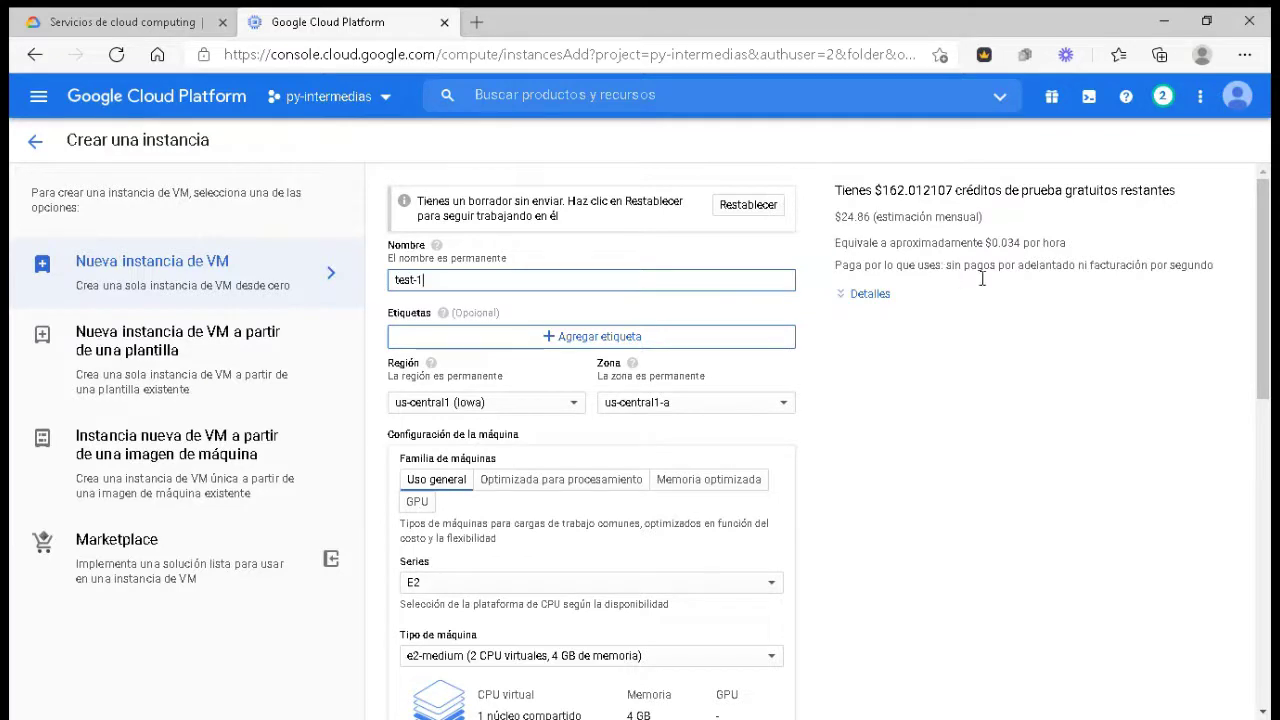
Review the instance's estimated monthly cost and its machine configuration.
{"action": "left_click_drag", "start_coordinate": [874, 217], "coordinate": [993, 224]}
{"action": "left_click", "coordinate": [993, 224]}
{"action": "left_click_drag", "start_coordinate": [836, 217], "coordinate": [878, 222]}
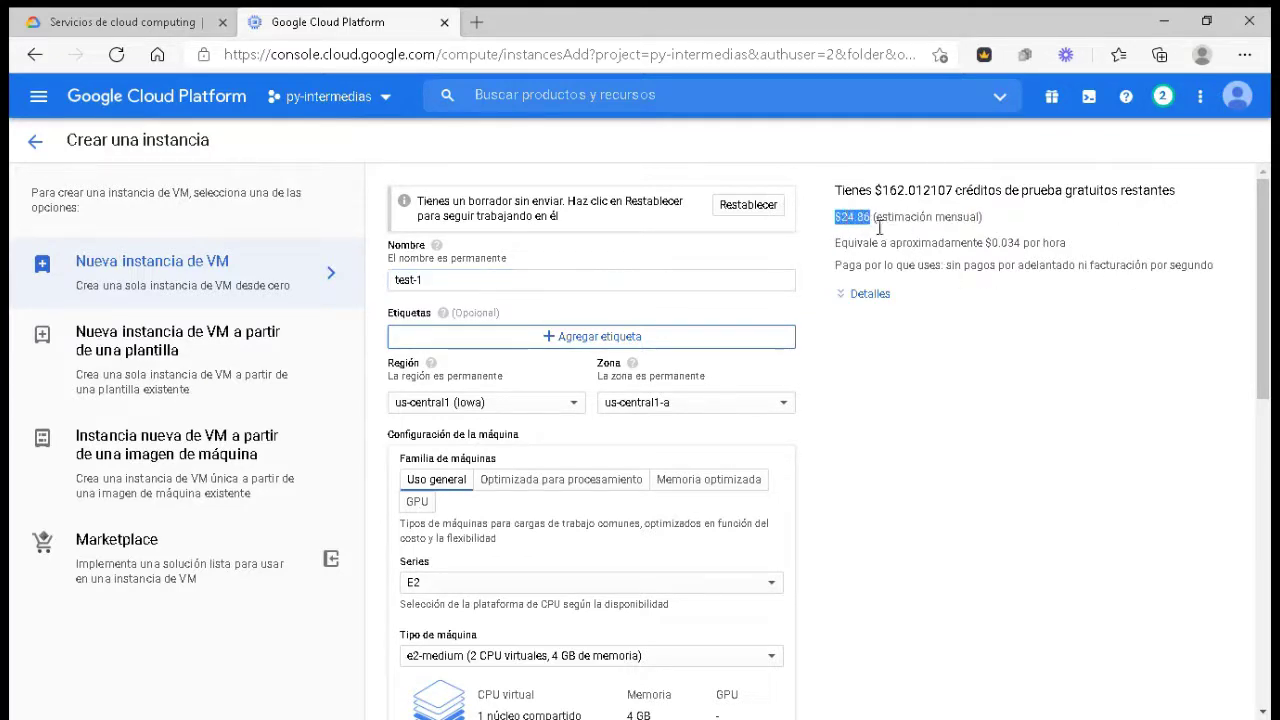
{"action": "left_click", "coordinate": [950, 248]}
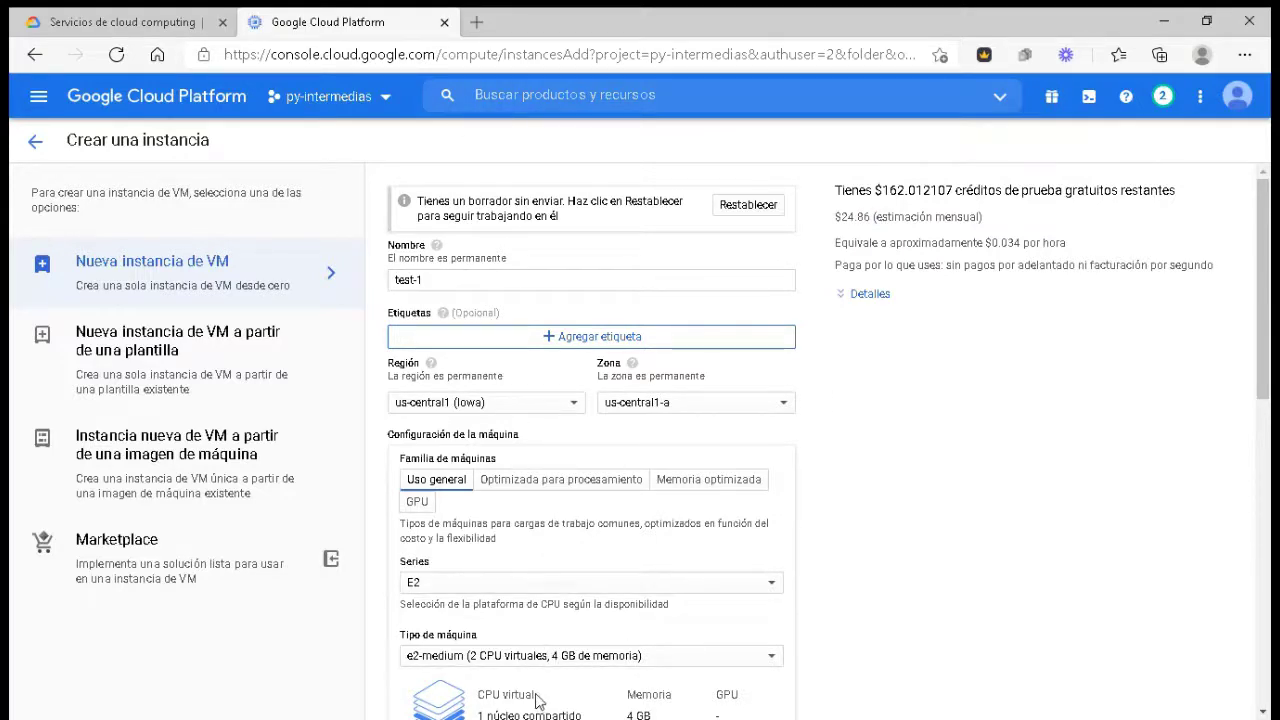
{"action": "scroll", "coordinate": [555, 583], "scroll_direction": "down", "scroll_amount": 3}
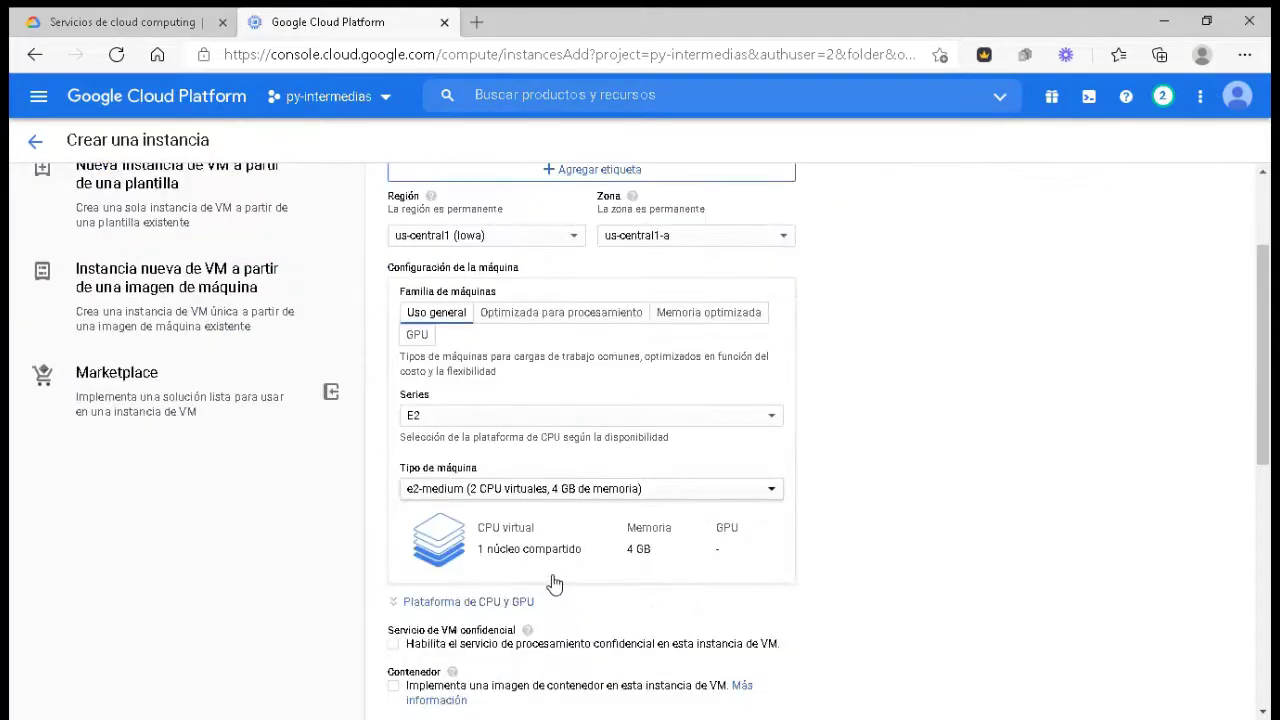
{"action": "scroll", "coordinate": [555, 583], "scroll_direction": "up", "scroll_amount": 3}
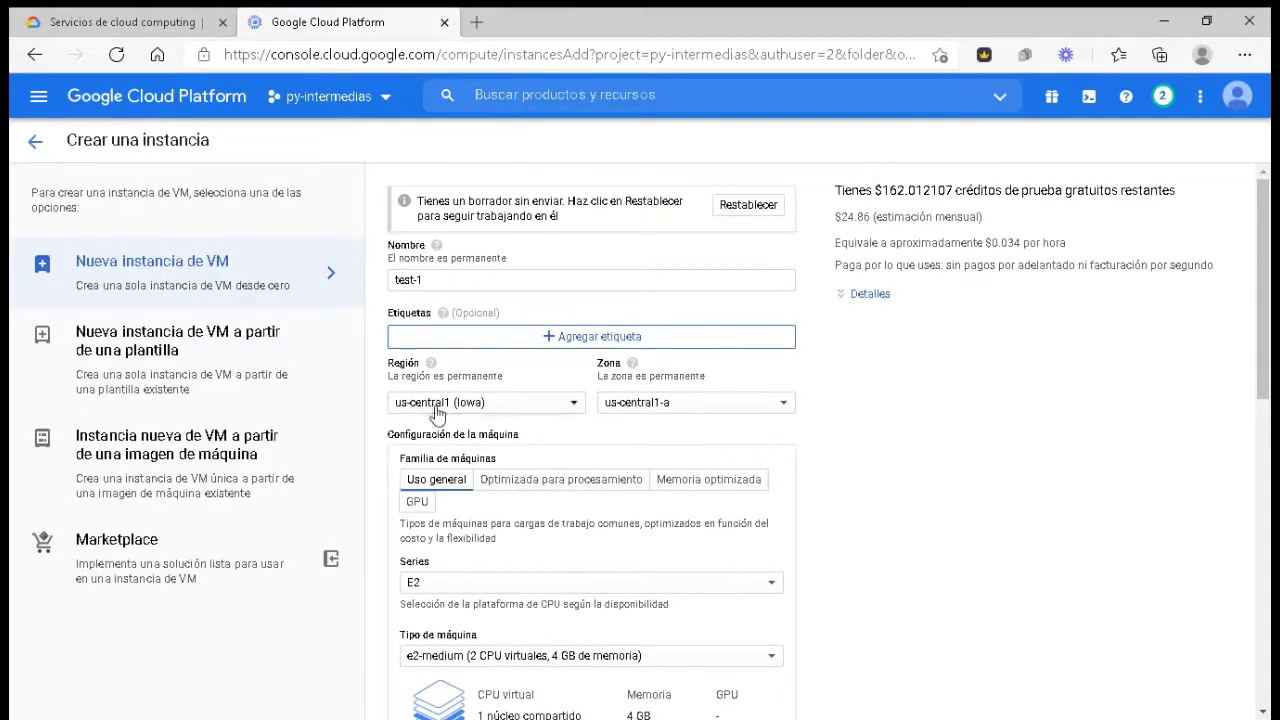
Look through the regions offered for the instance and the zones available in us-central1 (Iowa).
{"action": "left_click", "coordinate": [530, 405]}
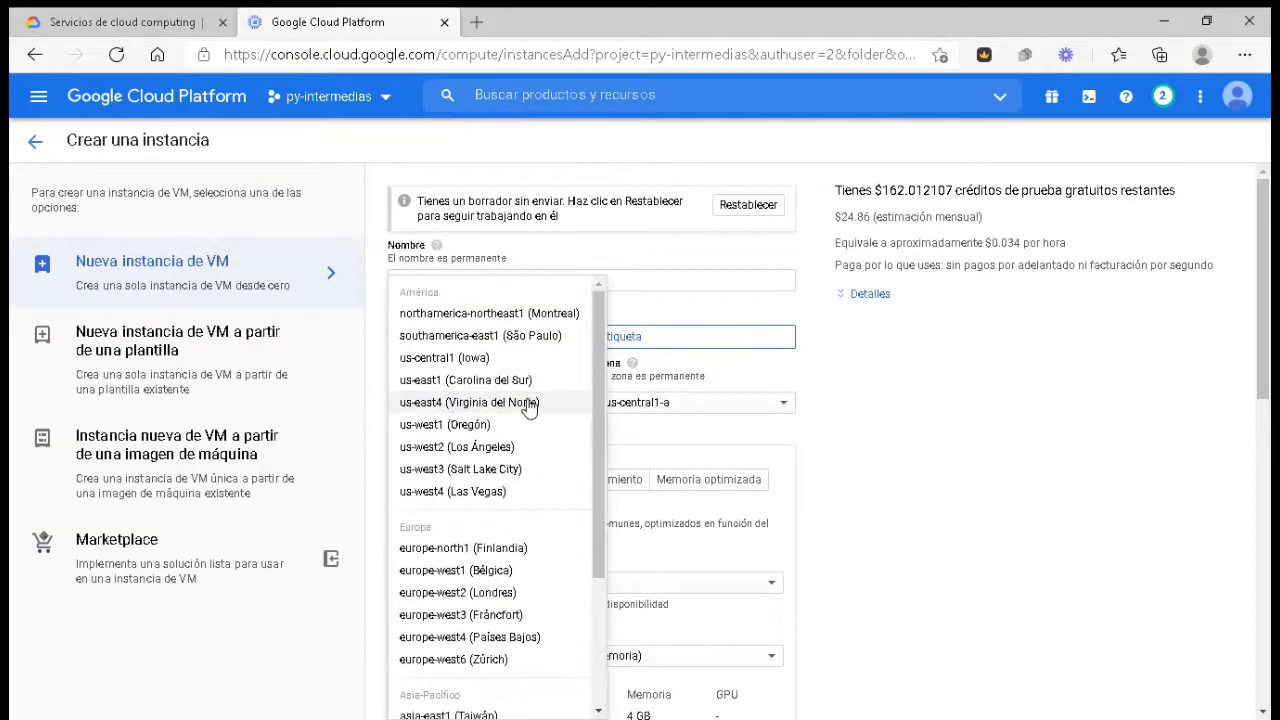
{"action": "scroll", "coordinate": [603, 420], "scroll_direction": "down", "scroll_amount": 1}
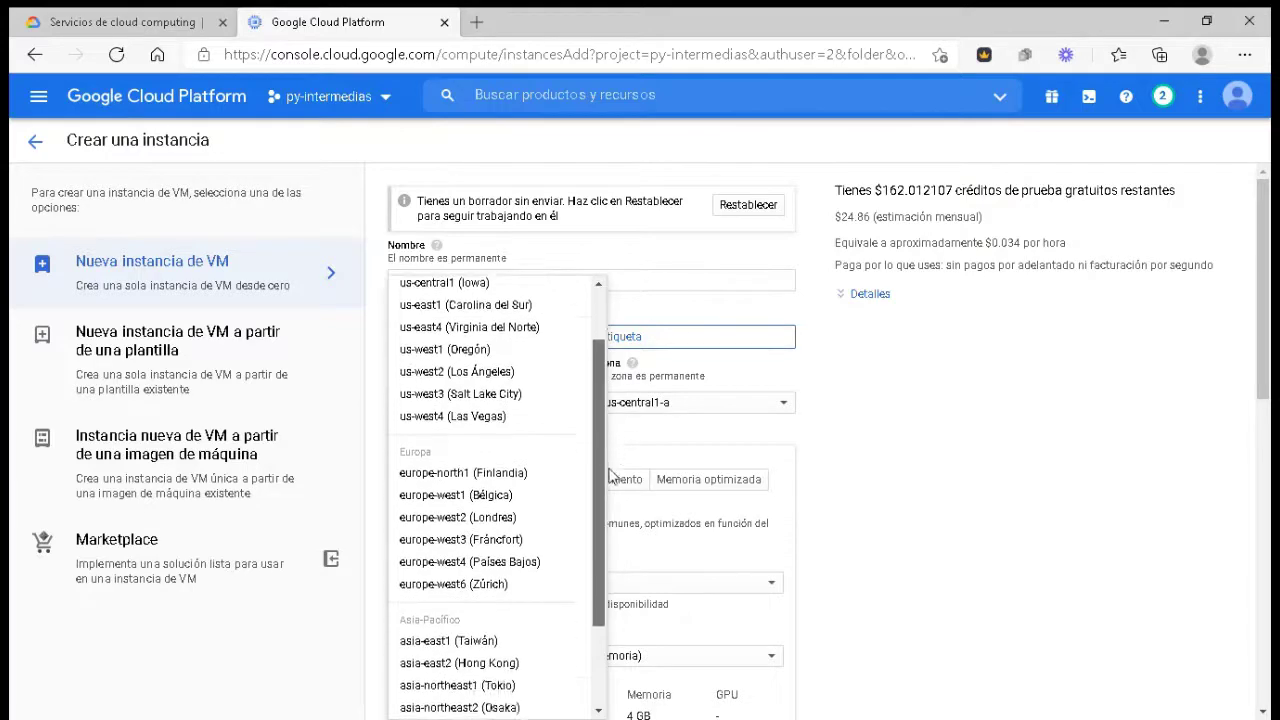
{"action": "scroll", "coordinate": [612, 477], "scroll_direction": "down", "scroll_amount": 2}
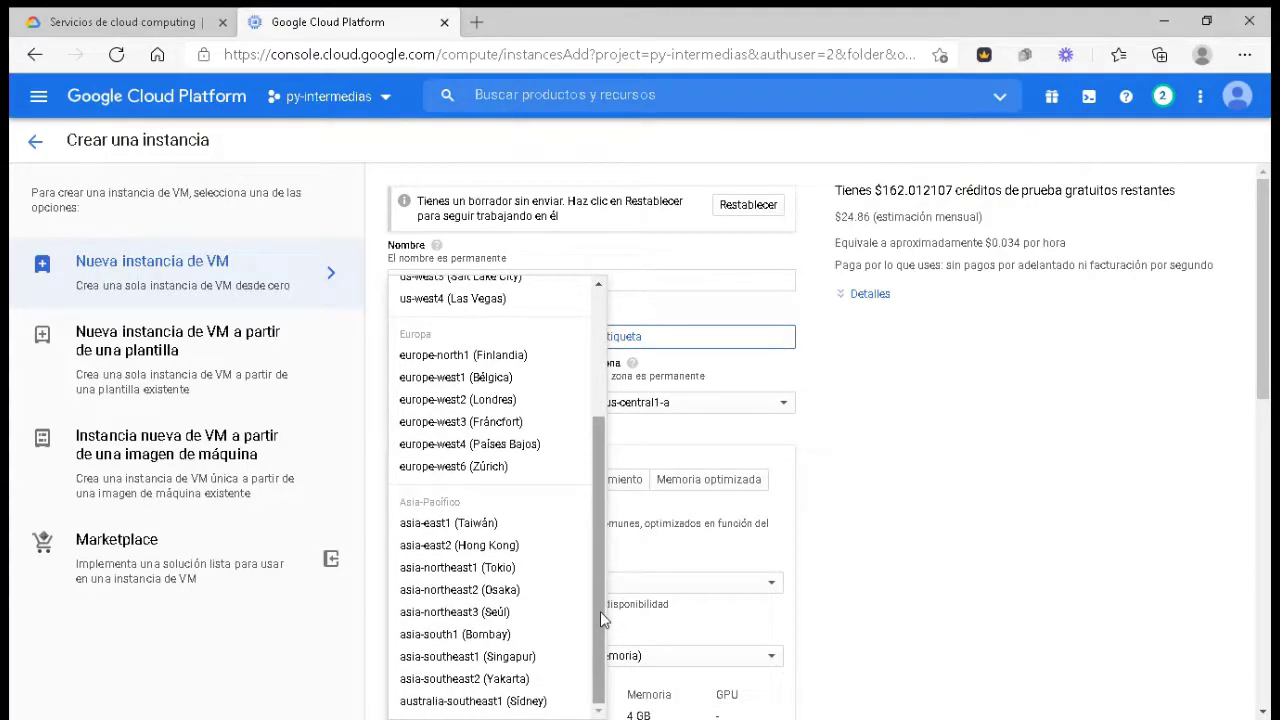
{"action": "left_click_drag", "start_coordinate": [600, 611], "coordinate": [594, 550]}
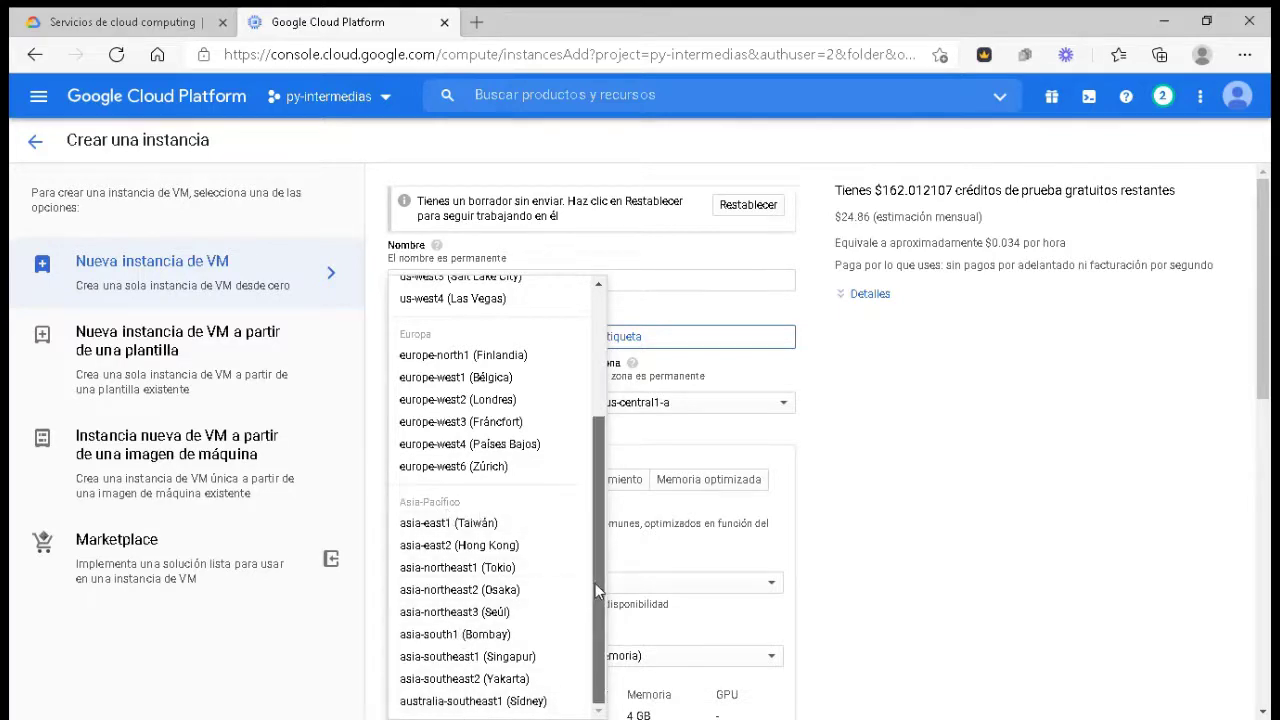
{"action": "left_click_drag", "start_coordinate": [595, 583], "coordinate": [591, 447]}
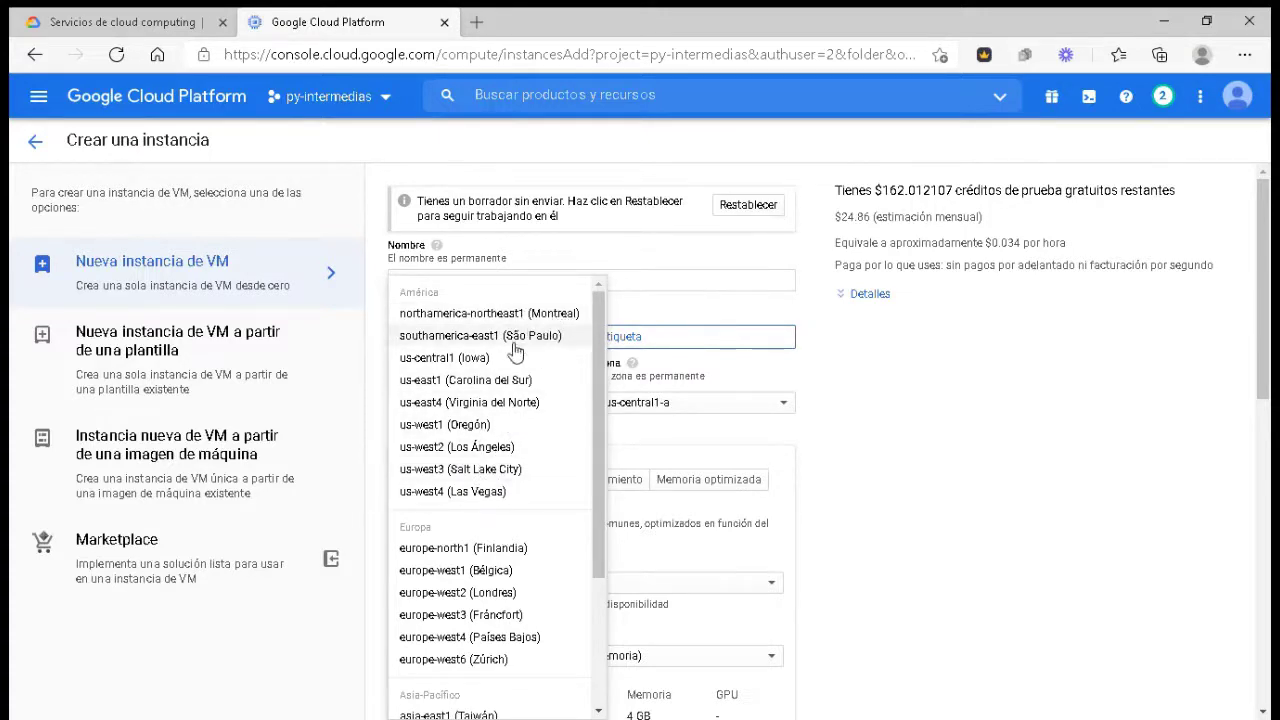
{"action": "left_click", "coordinate": [941, 429]}
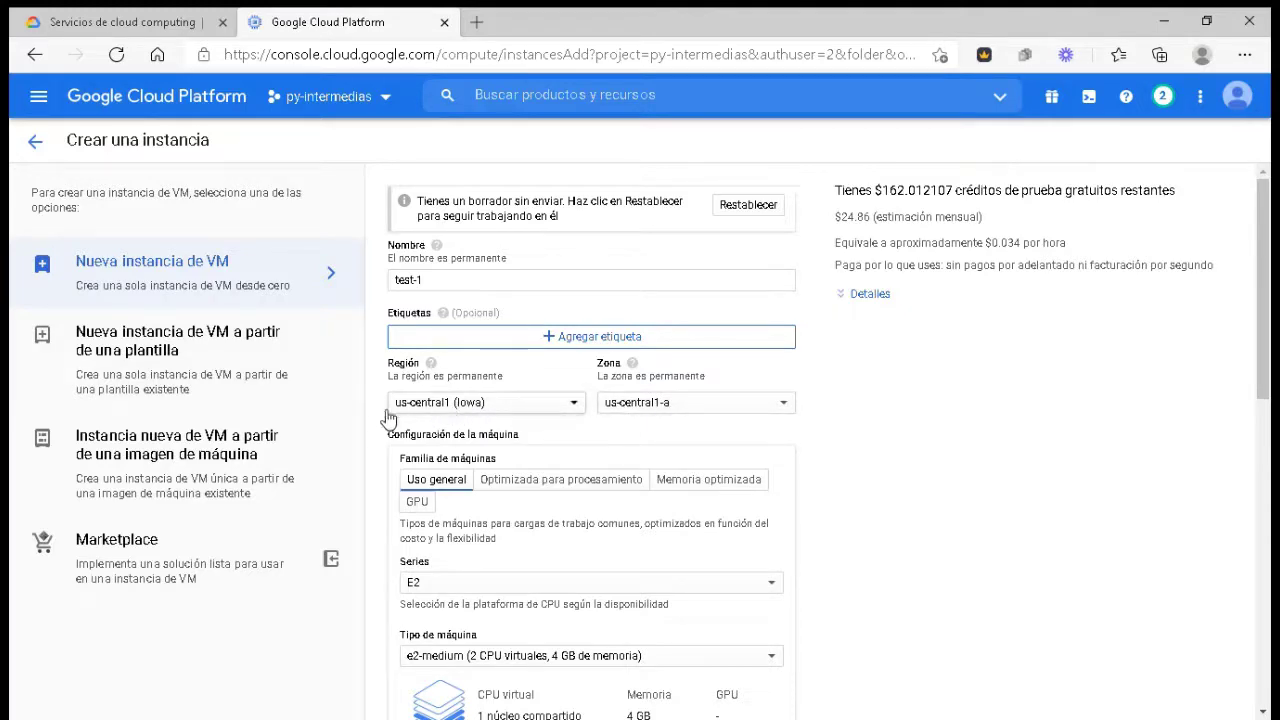
{"action": "scroll", "coordinate": [880, 505], "scroll_direction": "down", "scroll_amount": 2}
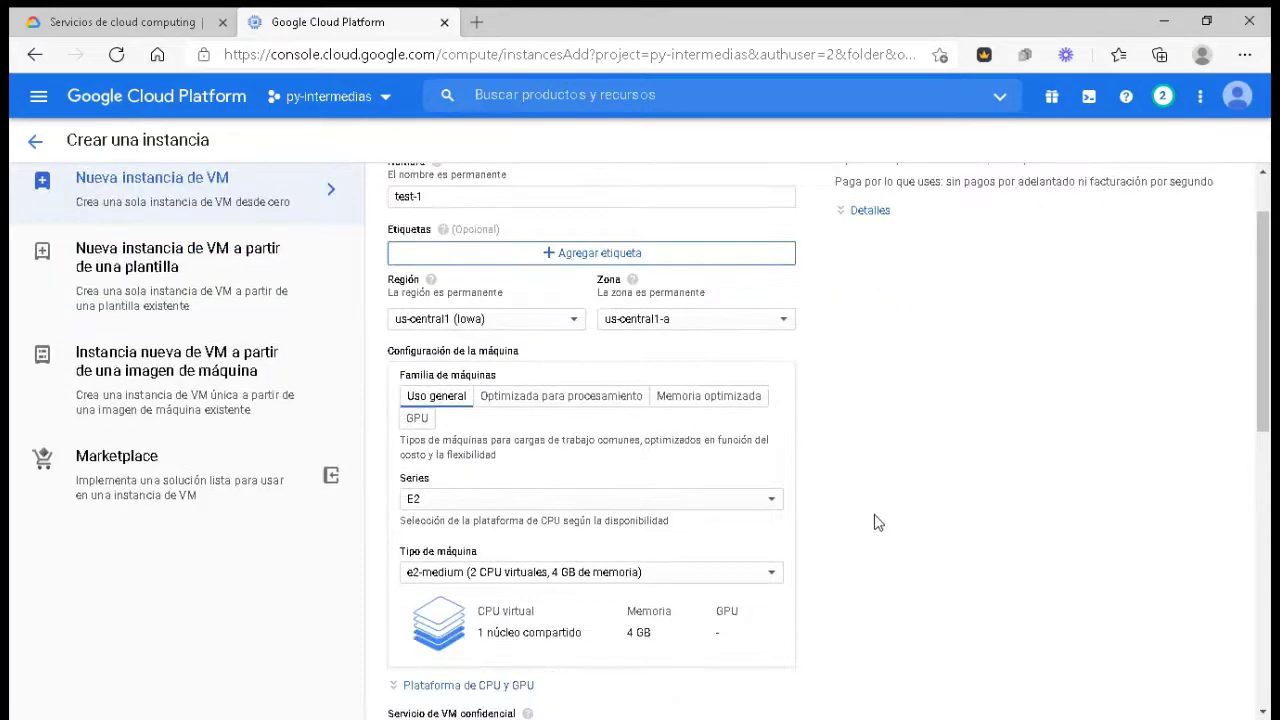
{"action": "left_click", "coordinate": [781, 237]}
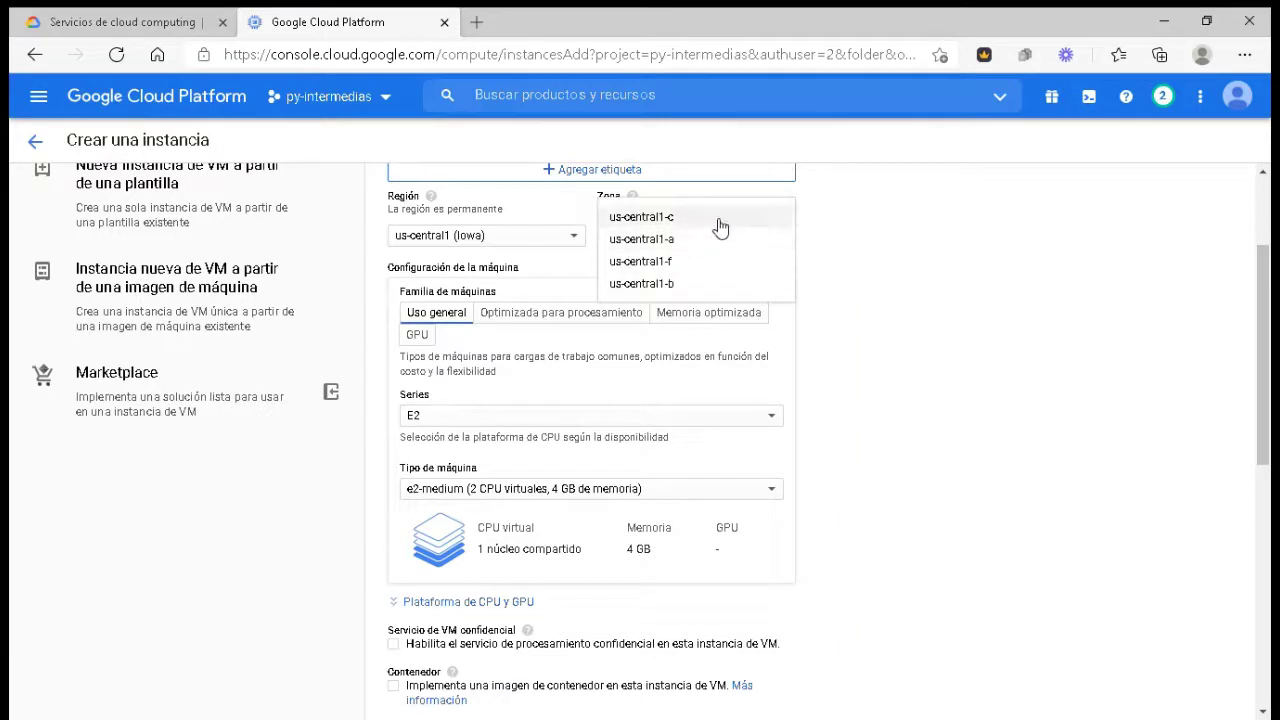
{"action": "left_click", "coordinate": [951, 355]}
Browse the E2 machine types and set the instance's machine type to e2-highcpu-32 with 32 virtual CPUs and 32 GB of memory.
{"action": "scroll", "coordinate": [951, 355], "scroll_direction": "down", "scroll_amount": 1}
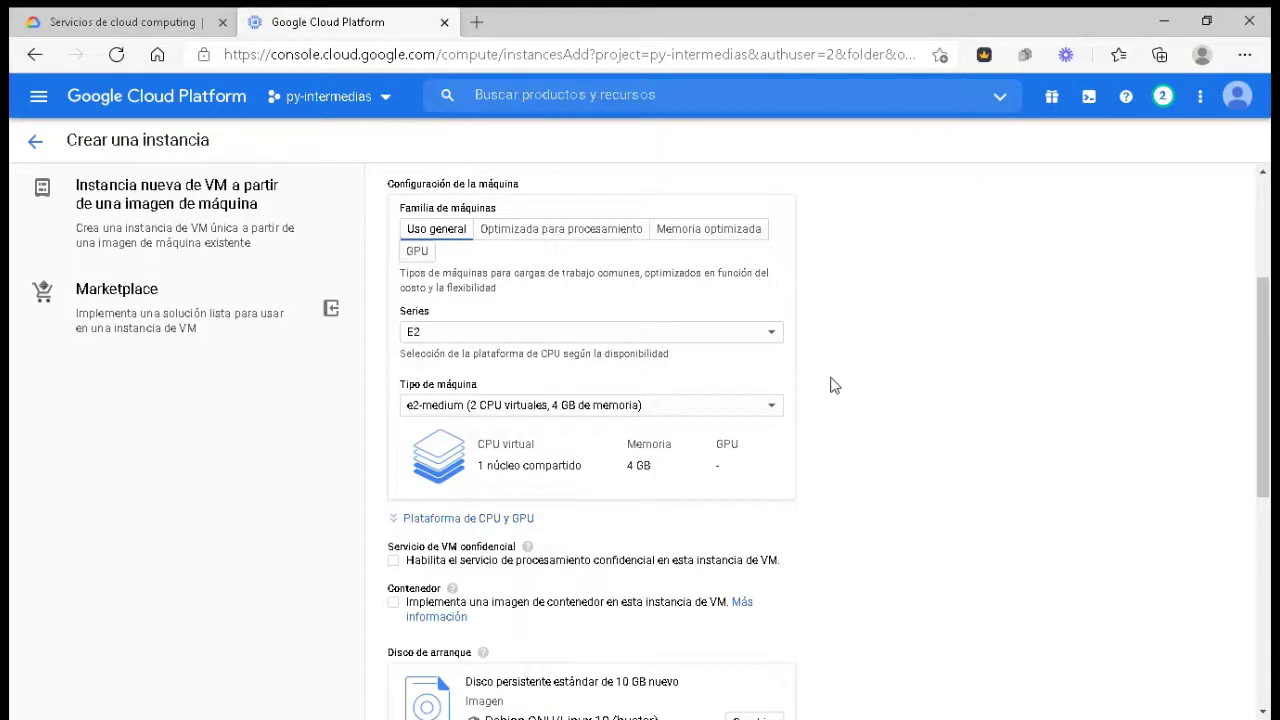
{"action": "scroll", "coordinate": [830, 385], "scroll_direction": "down", "scroll_amount": 1}
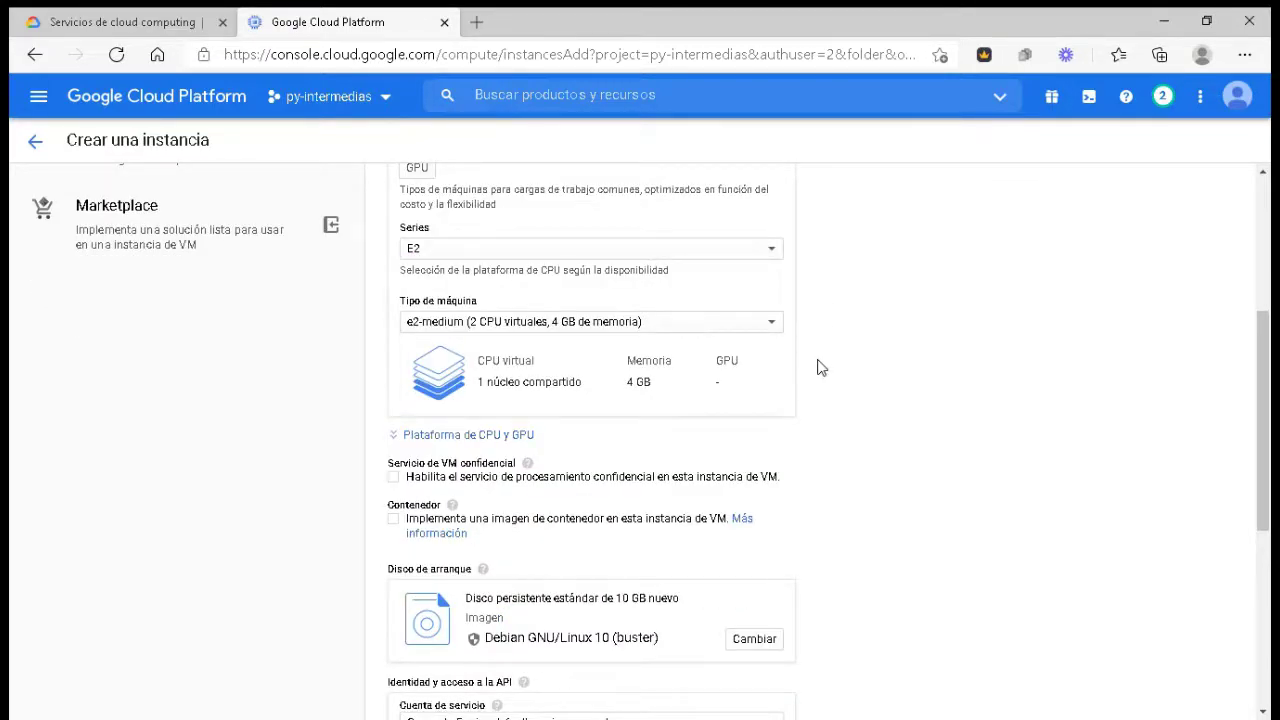
{"action": "scroll", "coordinate": [817, 367], "scroll_direction": "up", "scroll_amount": 2}
{"action": "scroll", "coordinate": [820, 370], "scroll_direction": "down", "scroll_amount": 1}
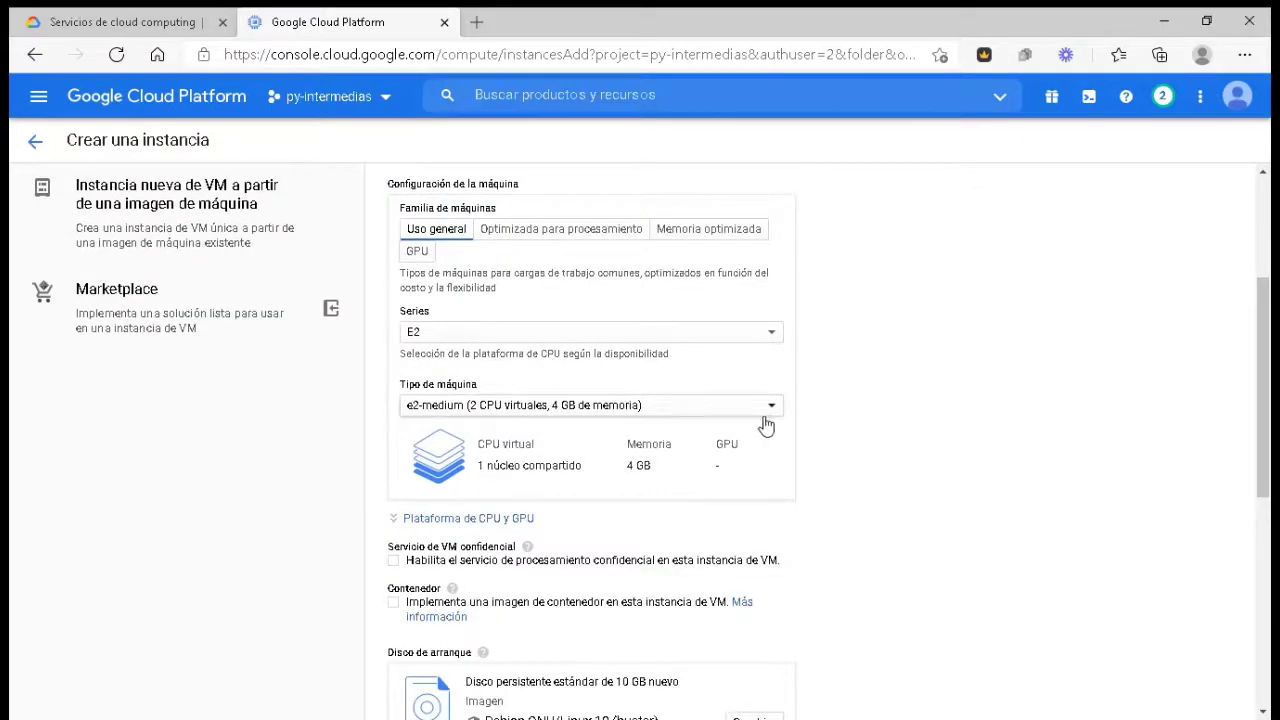
{"action": "left_click", "coordinate": [492, 414]}
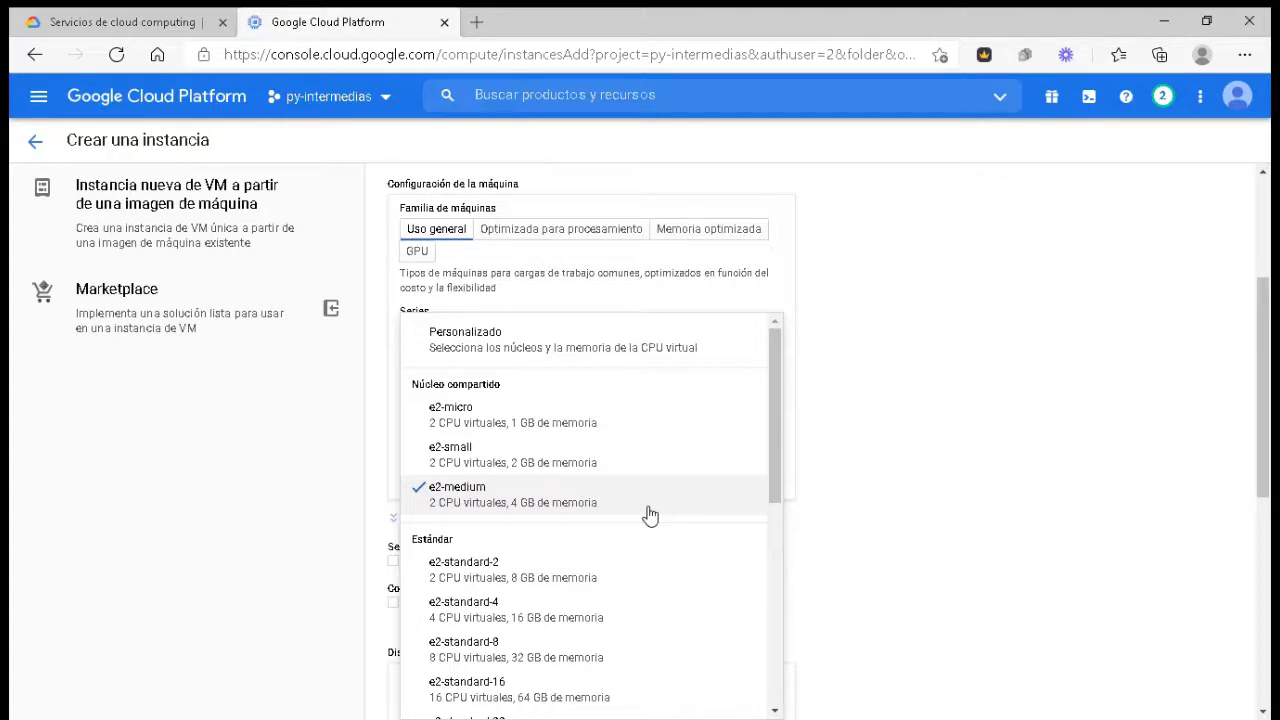
{"action": "scroll", "coordinate": [650, 515], "scroll_direction": "down", "scroll_amount": 3}
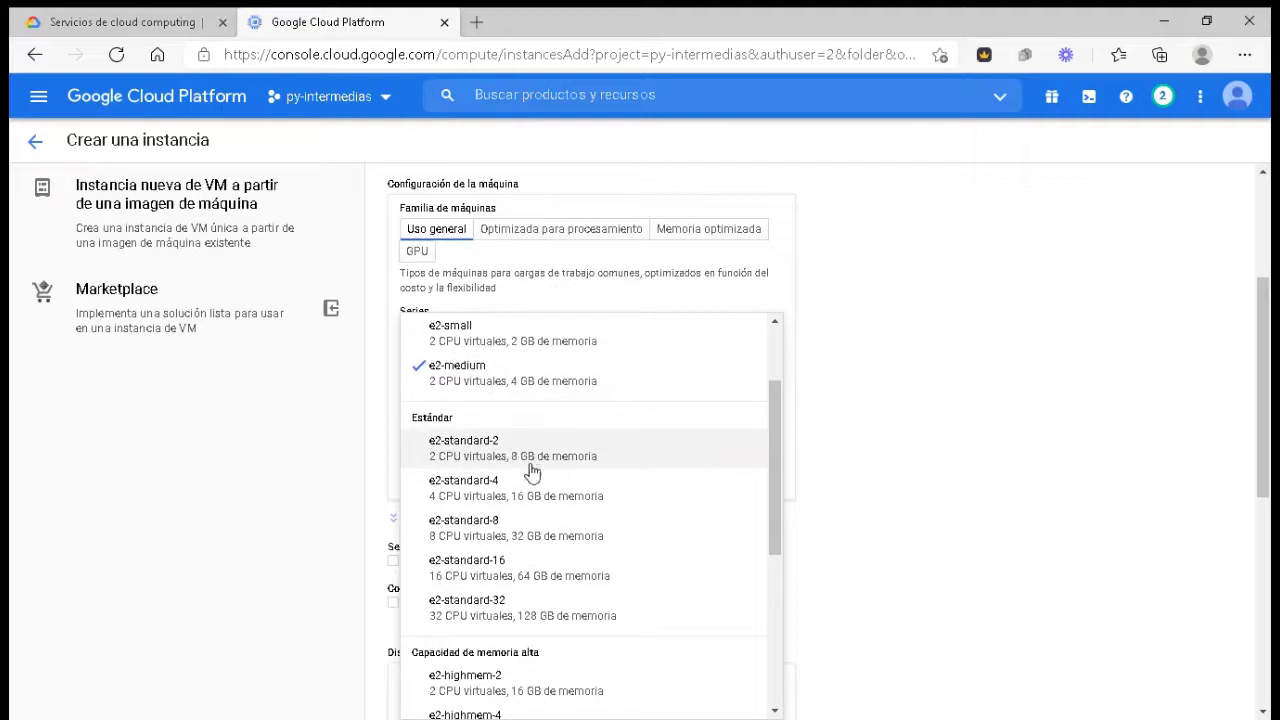
{"action": "scroll", "coordinate": [674, 471], "scroll_direction": "up", "scroll_amount": 3}
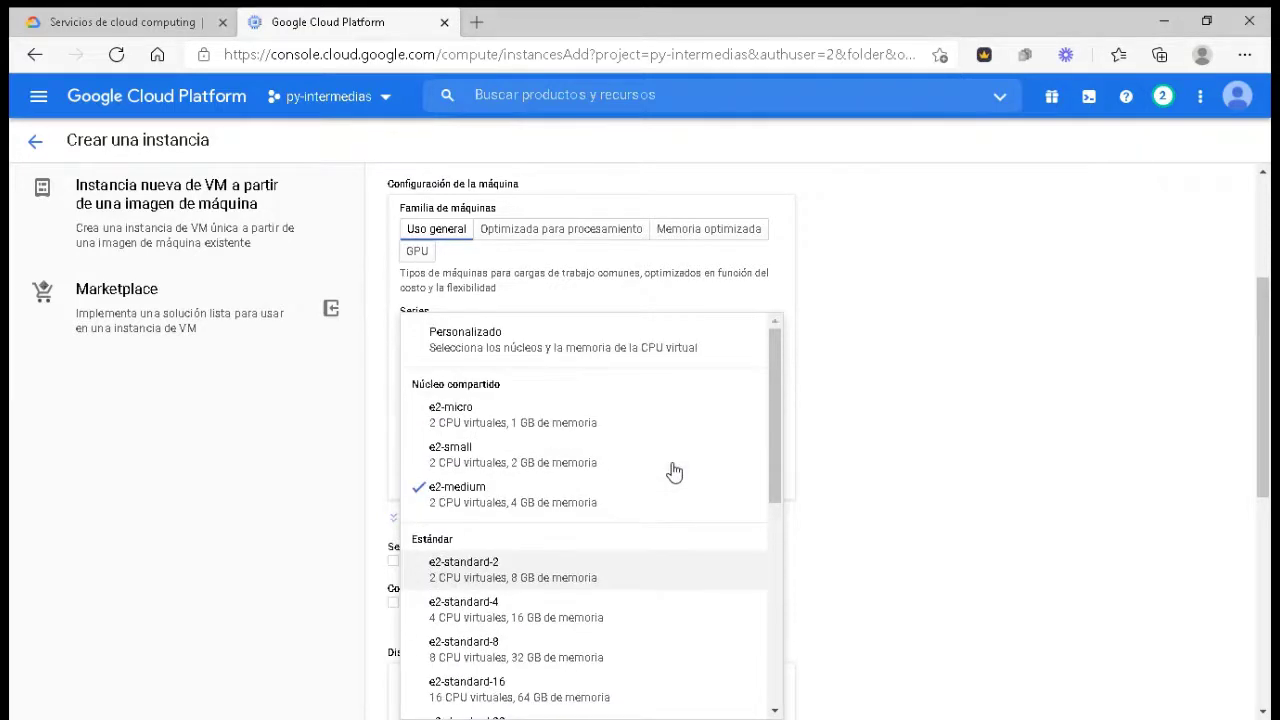
{"action": "scroll", "coordinate": [674, 471], "scroll_direction": "down", "scroll_amount": 3}
{"action": "scroll", "coordinate": [674, 471], "scroll_direction": "up", "scroll_amount": 3}
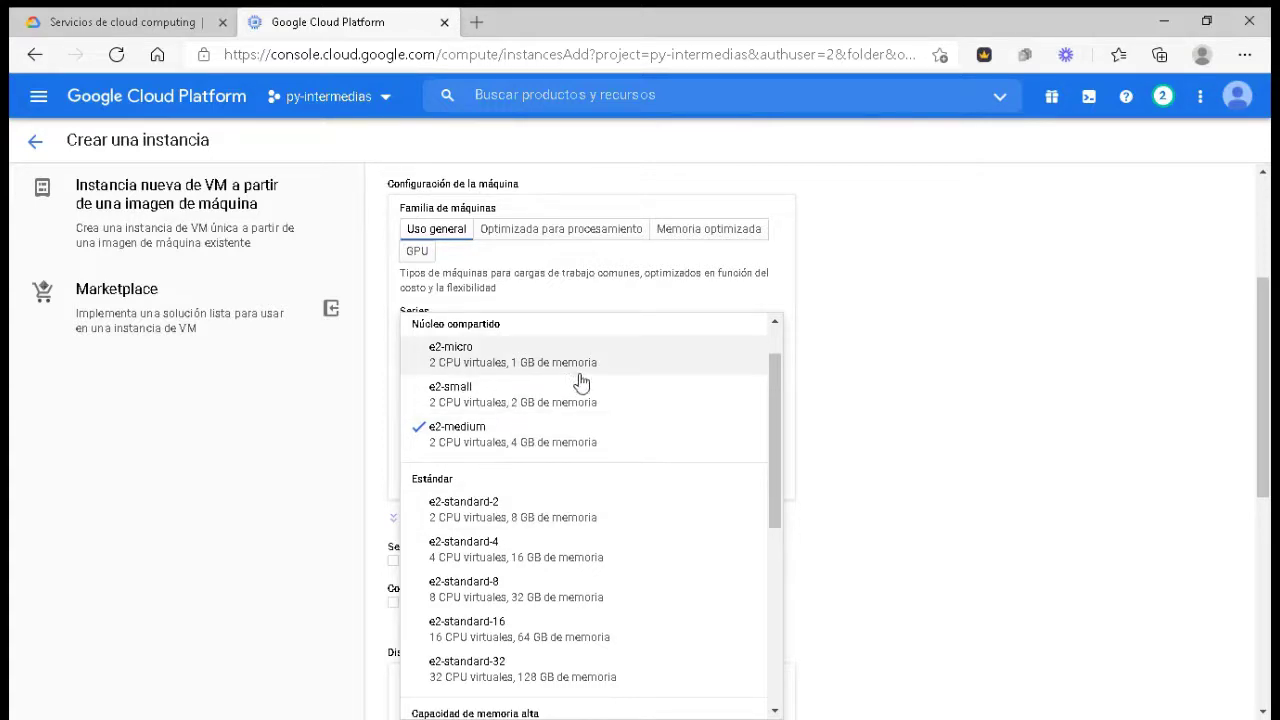
{"action": "scroll", "coordinate": [581, 382], "scroll_direction": "down", "scroll_amount": 5}
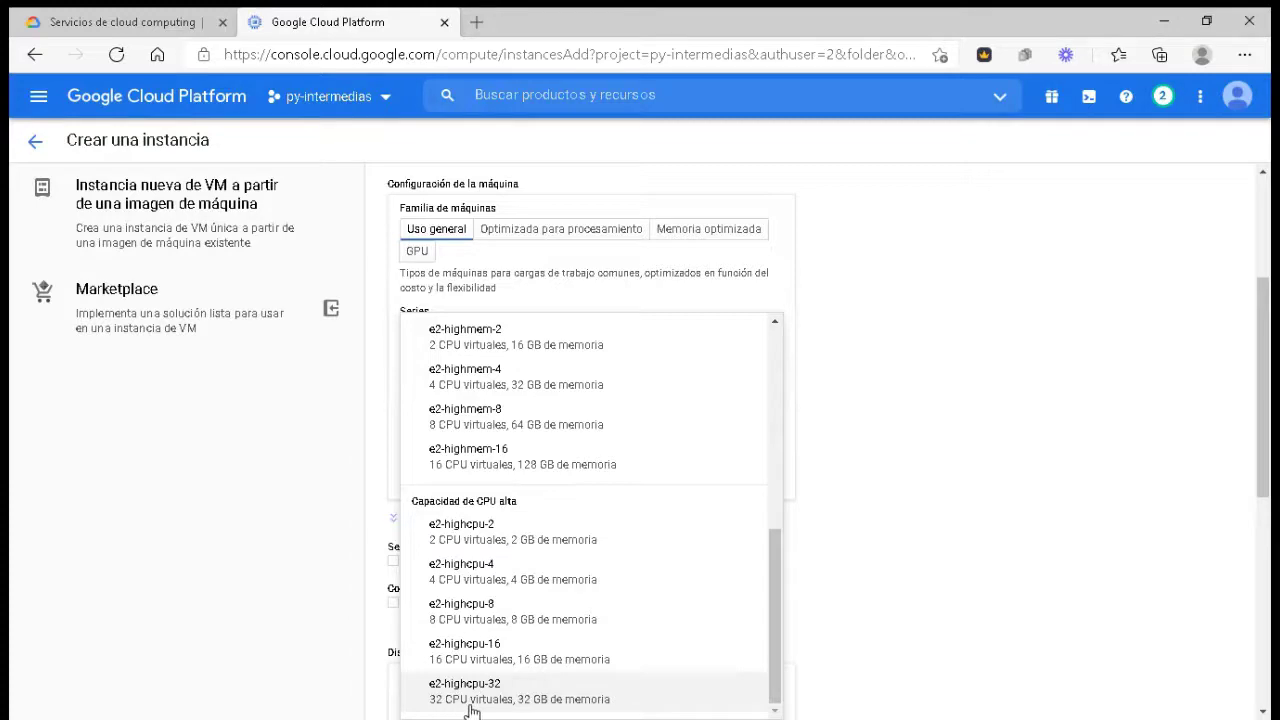
{"action": "left_click", "coordinate": [597, 705]}
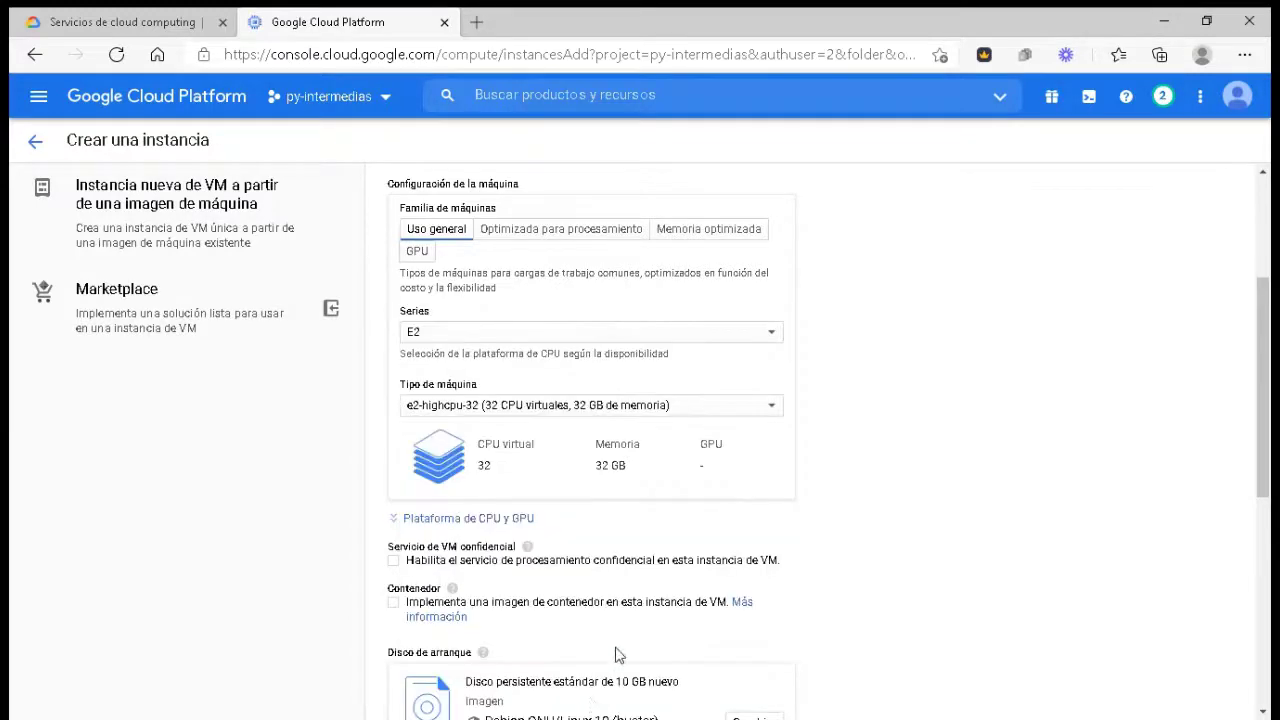
Examine the estimated monthly and hourly cost of the instance with the e2-highcpu-32 machine type.
{"action": "scroll", "coordinate": [843, 600], "scroll_direction": "up", "scroll_amount": 4}
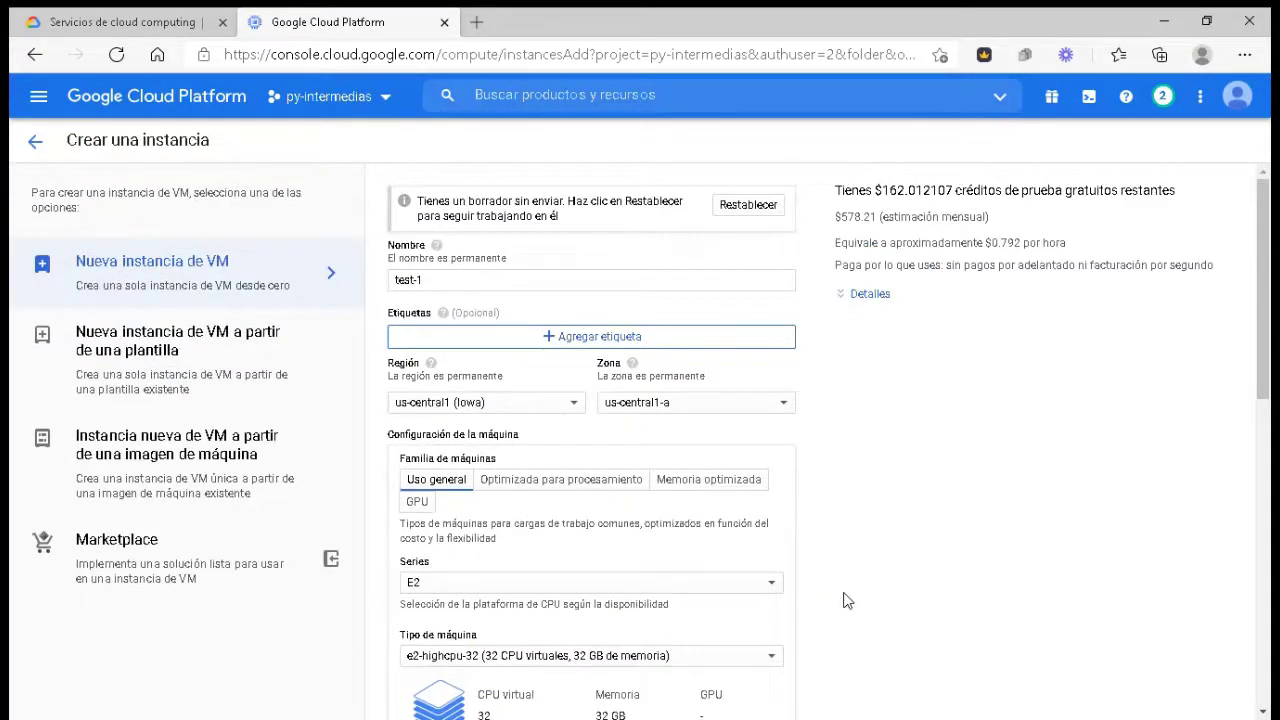
{"action": "scroll", "coordinate": [462, 563], "scroll_direction": "down", "scroll_amount": 3}
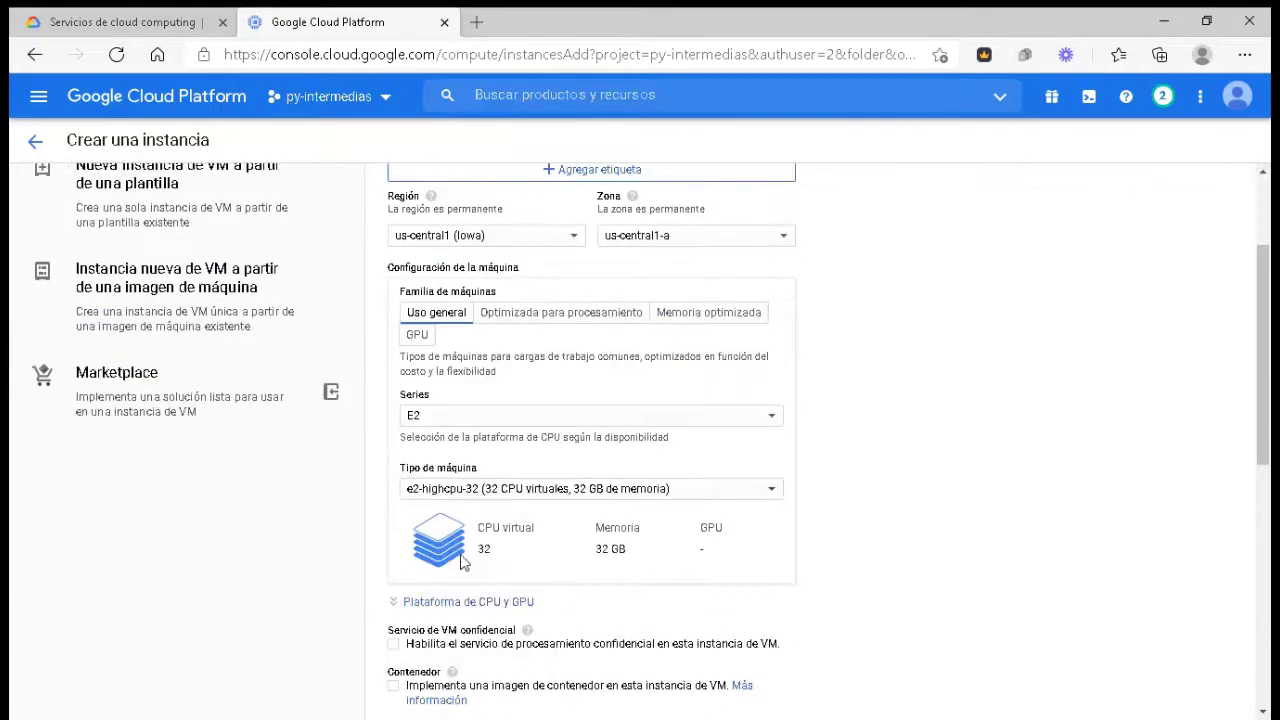
{"action": "scroll", "coordinate": [1045, 635], "scroll_direction": "up", "scroll_amount": 3}
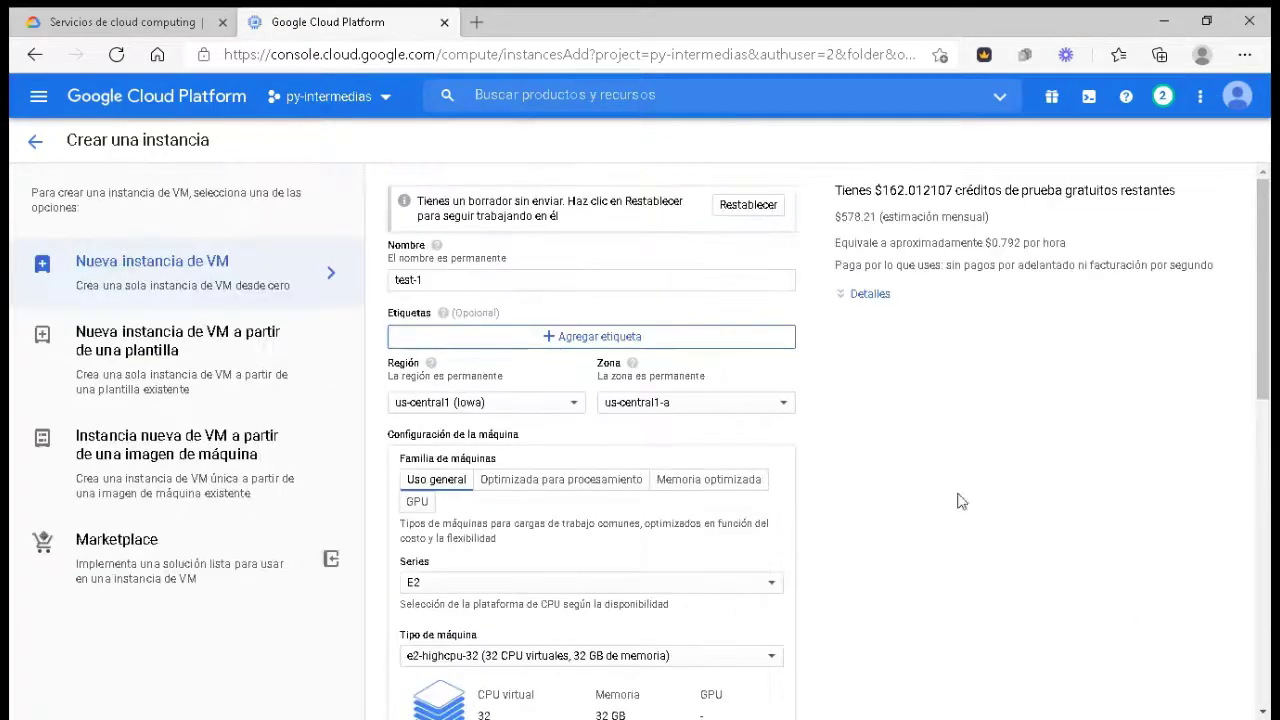
{"action": "left_click_drag", "start_coordinate": [836, 218], "coordinate": [1011, 228]}
{"action": "left_click", "coordinate": [1011, 228]}
{"action": "left_click_drag", "start_coordinate": [879, 218], "coordinate": [997, 225]}
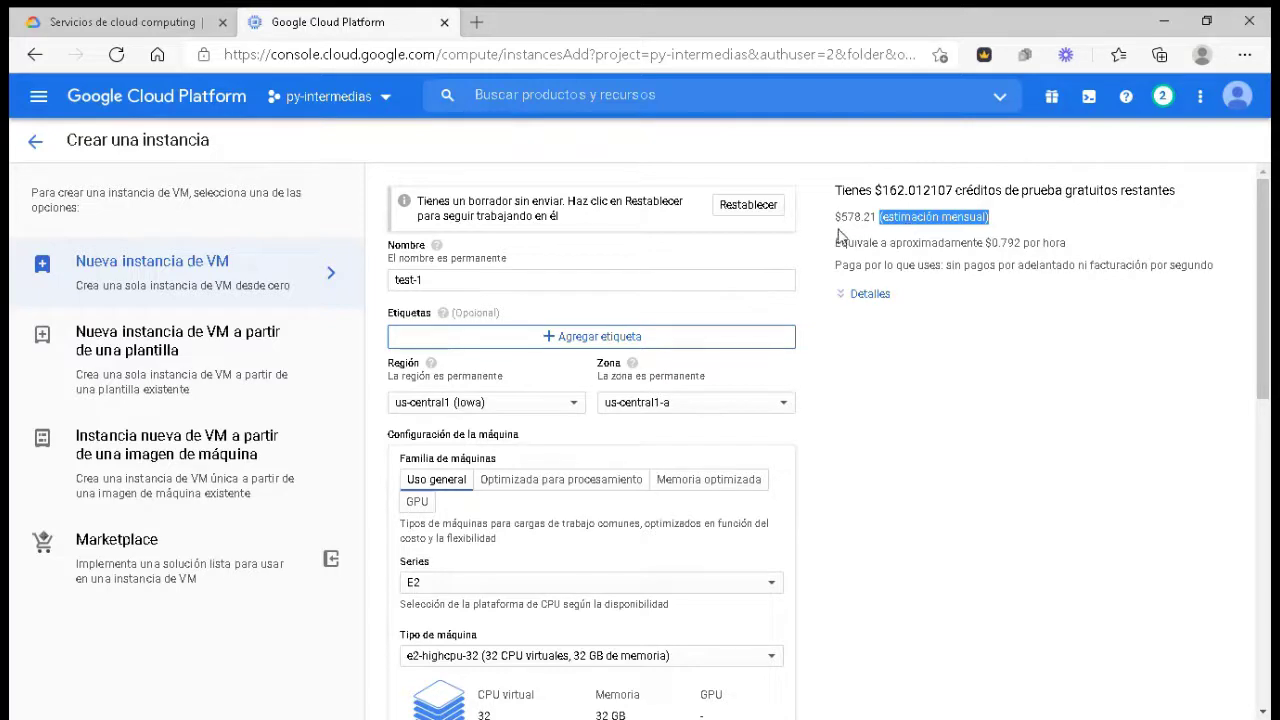
{"action": "left_click_drag", "start_coordinate": [838, 220], "coordinate": [896, 230]}
{"action": "left_click", "coordinate": [876, 254]}
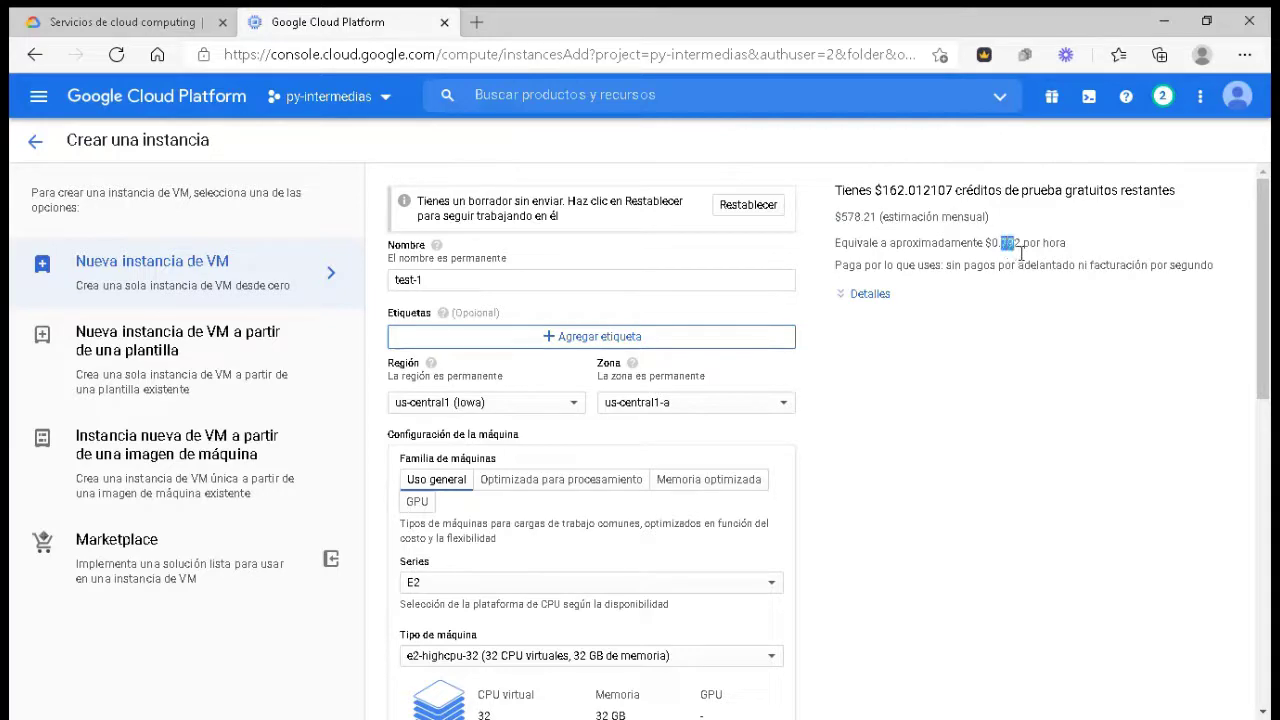
{"action": "left_click", "coordinate": [1076, 247]}
Set the machine type back to e2-medium (2 virtual CPUs, 4 GB of memory) and review the monthly and hourly cost estimate.
{"action": "scroll", "coordinate": [1106, 531], "scroll_direction": "down", "scroll_amount": 1}
{"action": "scroll", "coordinate": [842, 565], "scroll_direction": "down", "scroll_amount": 1}
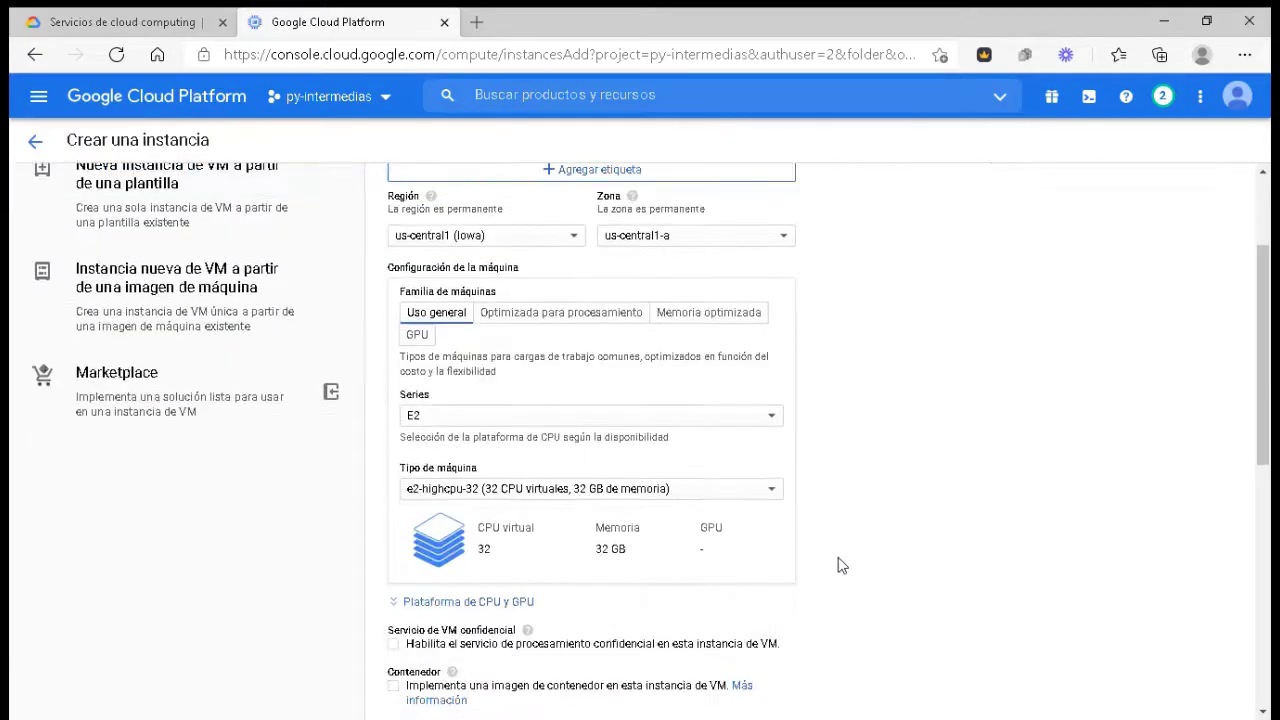
{"action": "left_click", "coordinate": [770, 490]}
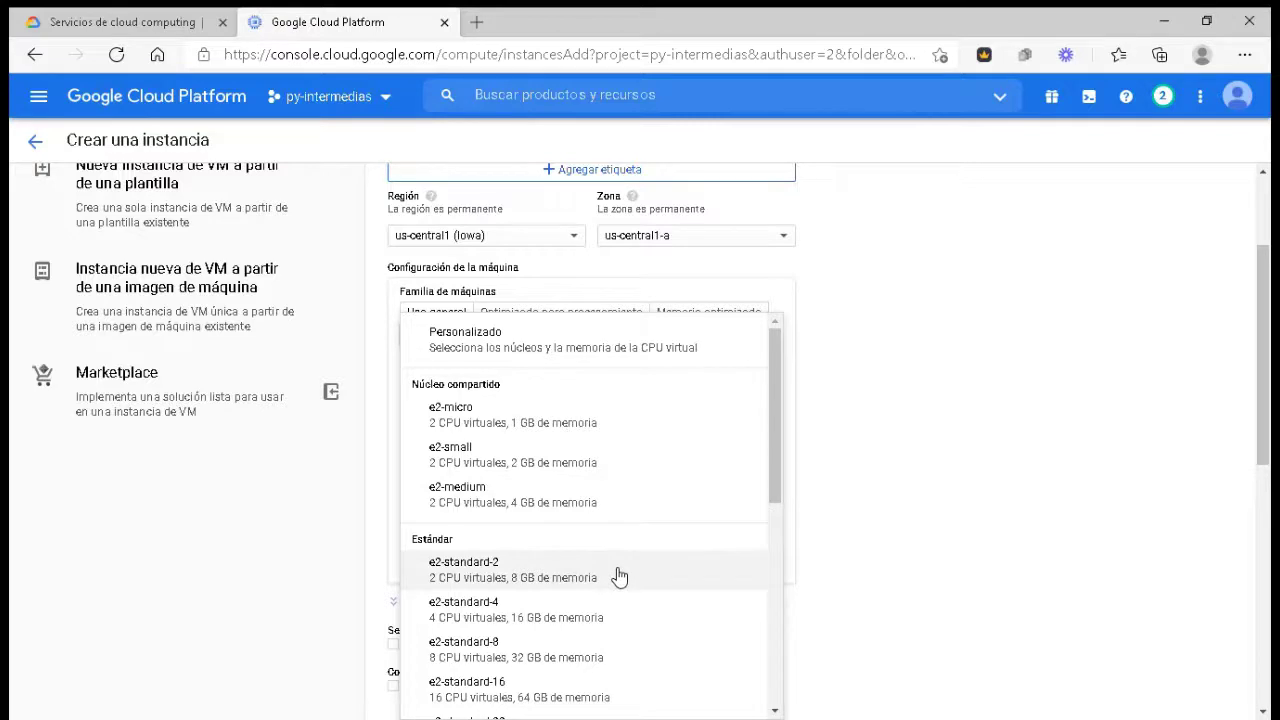
{"action": "left_click", "coordinate": [514, 505]}
{"action": "scroll", "coordinate": [900, 583], "scroll_direction": "up", "scroll_amount": 2}
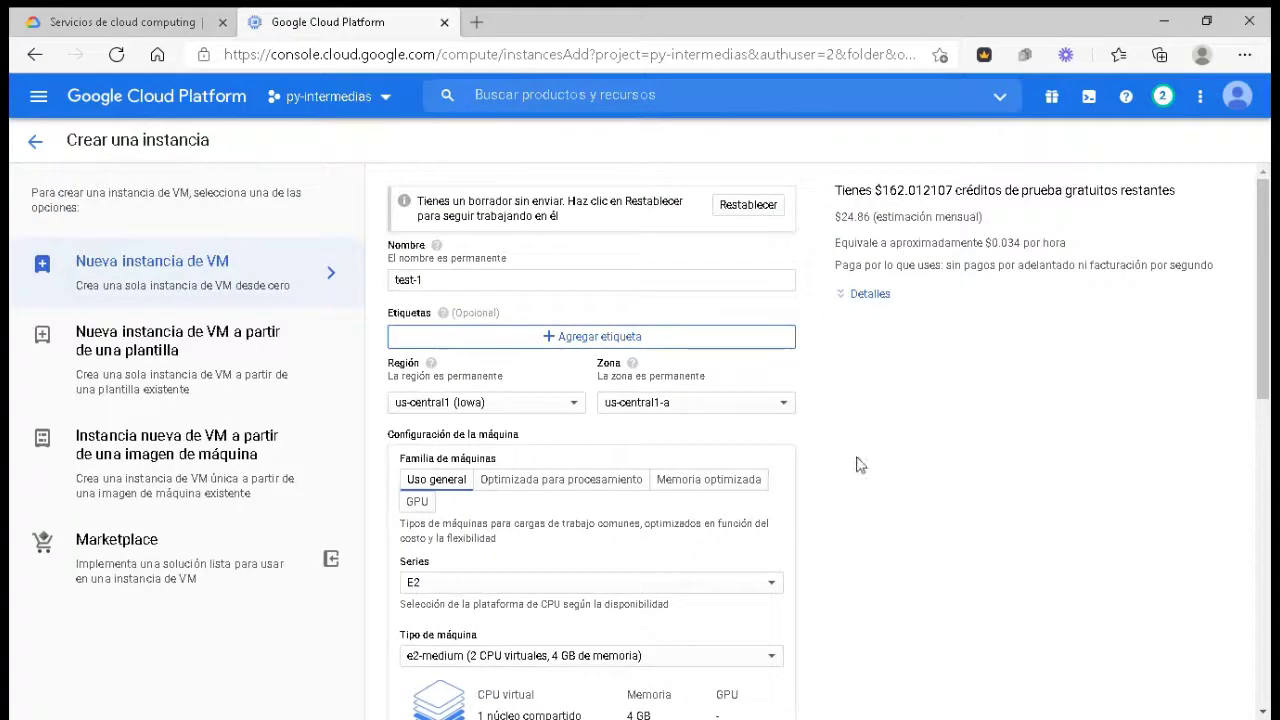
{"action": "left_click_drag", "start_coordinate": [836, 218], "coordinate": [926, 220]}
{"action": "left_click_drag", "start_coordinate": [1068, 244], "coordinate": [846, 218]}
{"action": "left_click", "coordinate": [985, 500]}
Look over the machine configuration and boot disk sections, and open the boot disk settings for editing.
{"action": "scroll", "coordinate": [998, 614], "scroll_direction": "down", "scroll_amount": 2}
{"action": "scroll", "coordinate": [998, 614], "scroll_direction": "down", "scroll_amount": 1}
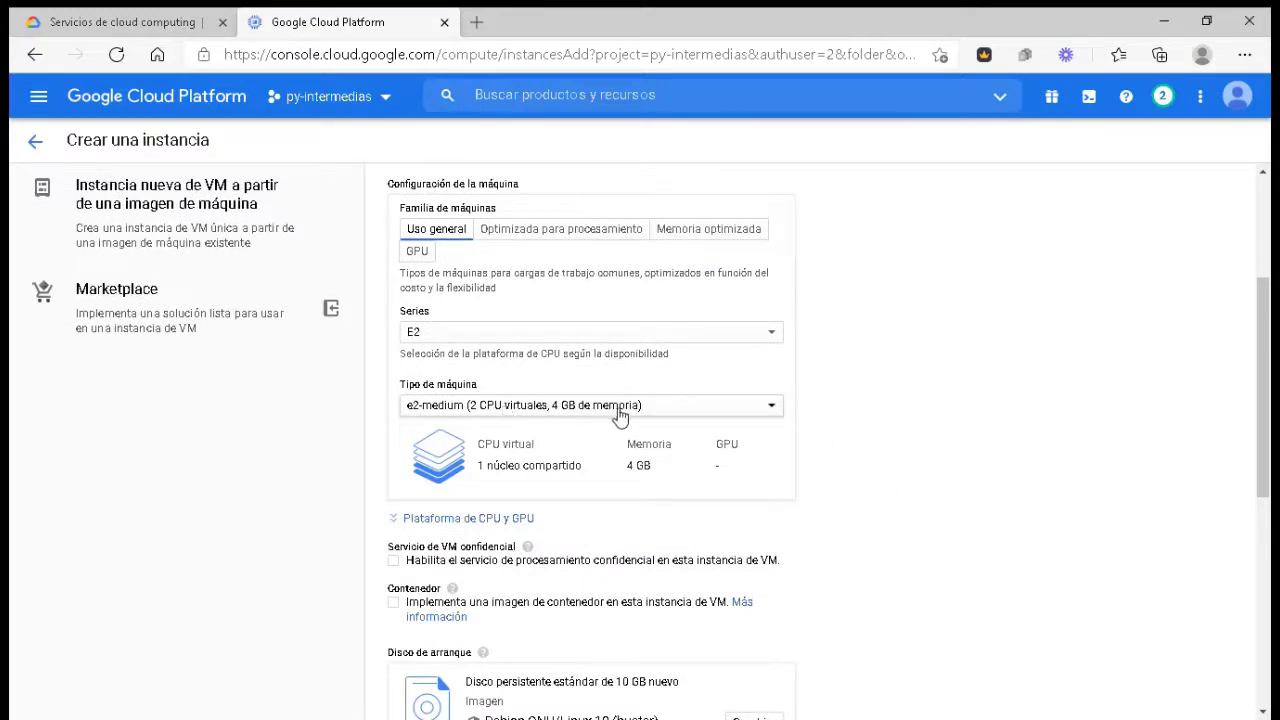
{"action": "scroll", "coordinate": [920, 632], "scroll_direction": "down", "scroll_amount": 2}
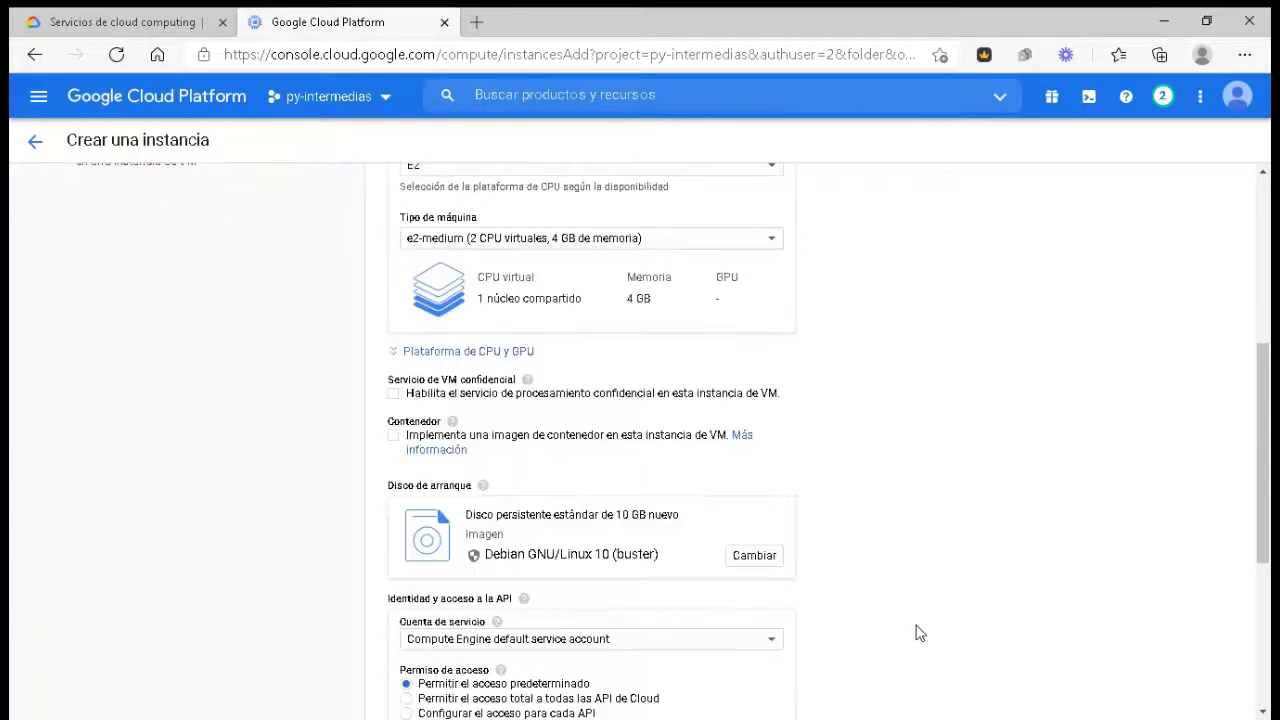
{"action": "scroll", "coordinate": [920, 632], "scroll_direction": "down", "scroll_amount": 1}
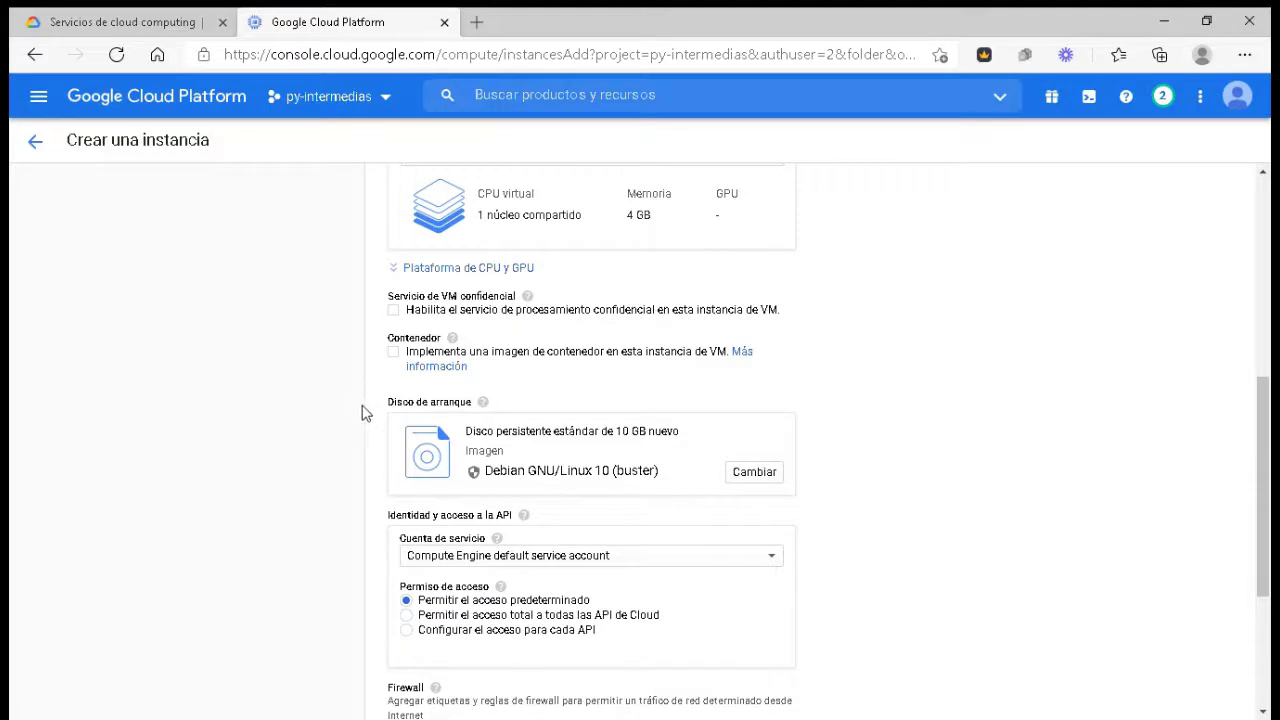
{"action": "left_click_drag", "start_coordinate": [392, 403], "coordinate": [476, 410]}
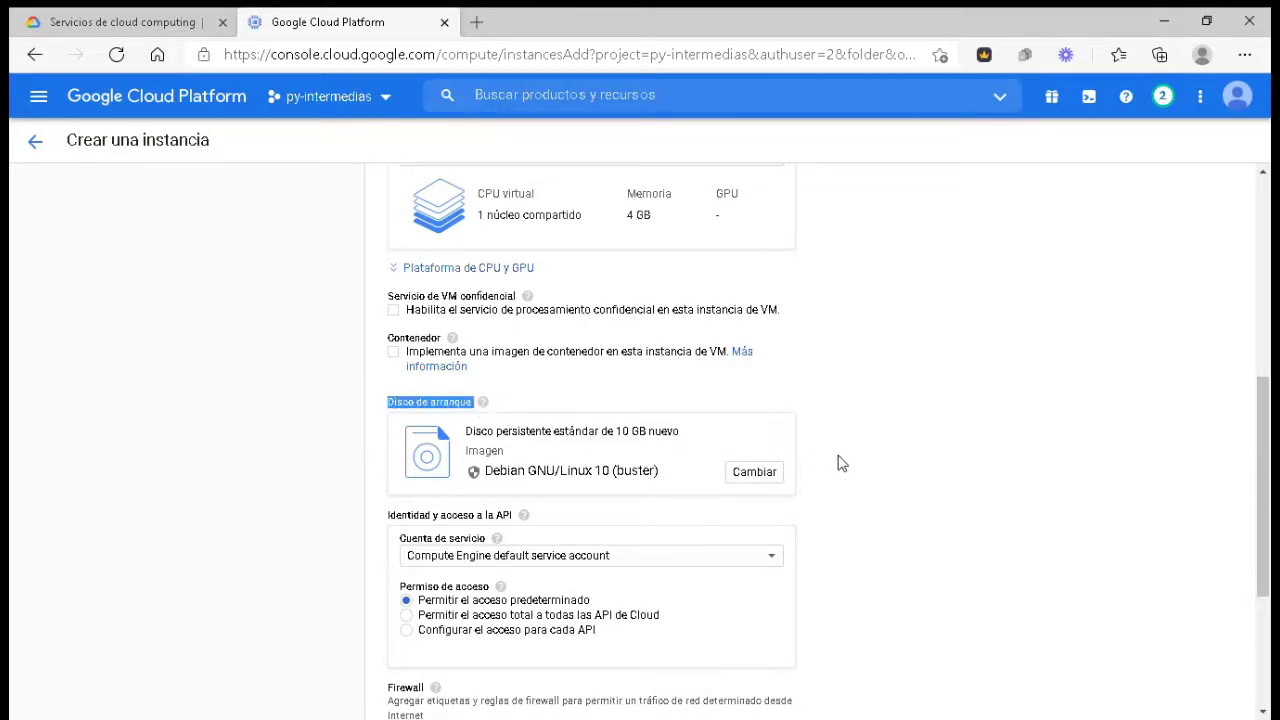
{"action": "left_click", "coordinate": [893, 431]}
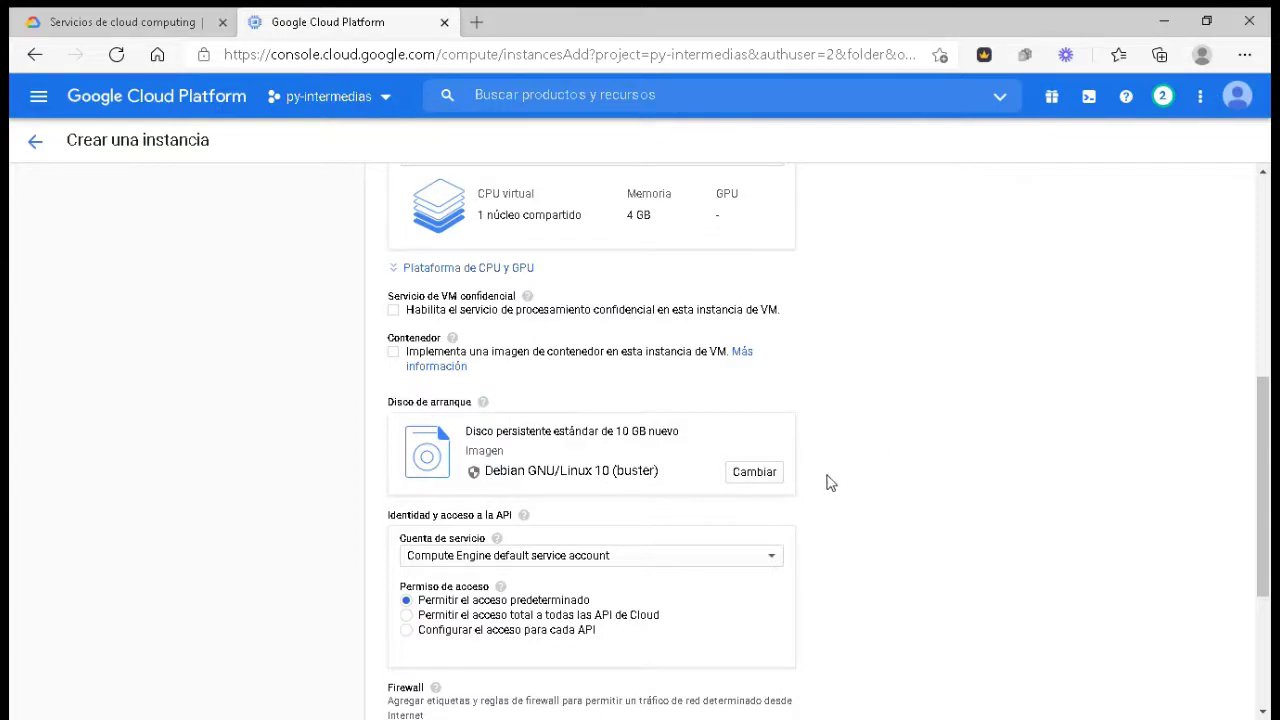
{"action": "left_click", "coordinate": [757, 480]}
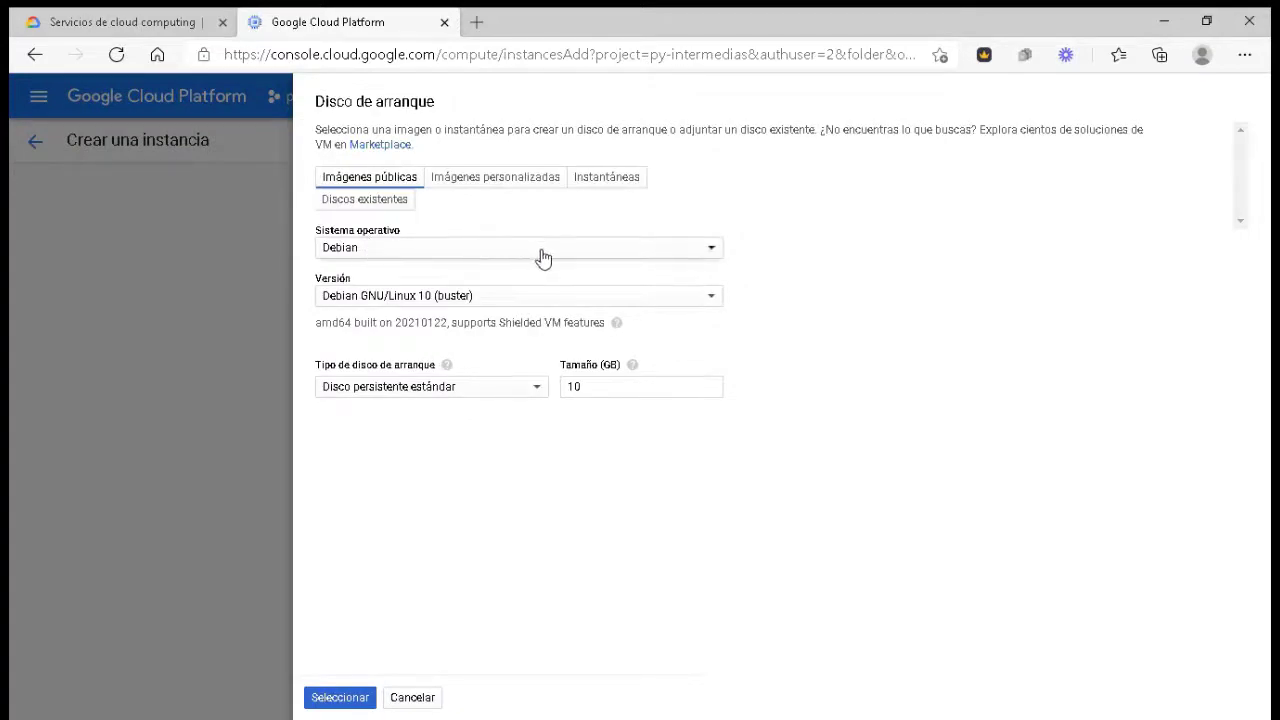
Set the boot disk's operating system to Ubuntu and its version to Ubuntu 20.04 LTS.
{"action": "left_click", "coordinate": [489, 256]}
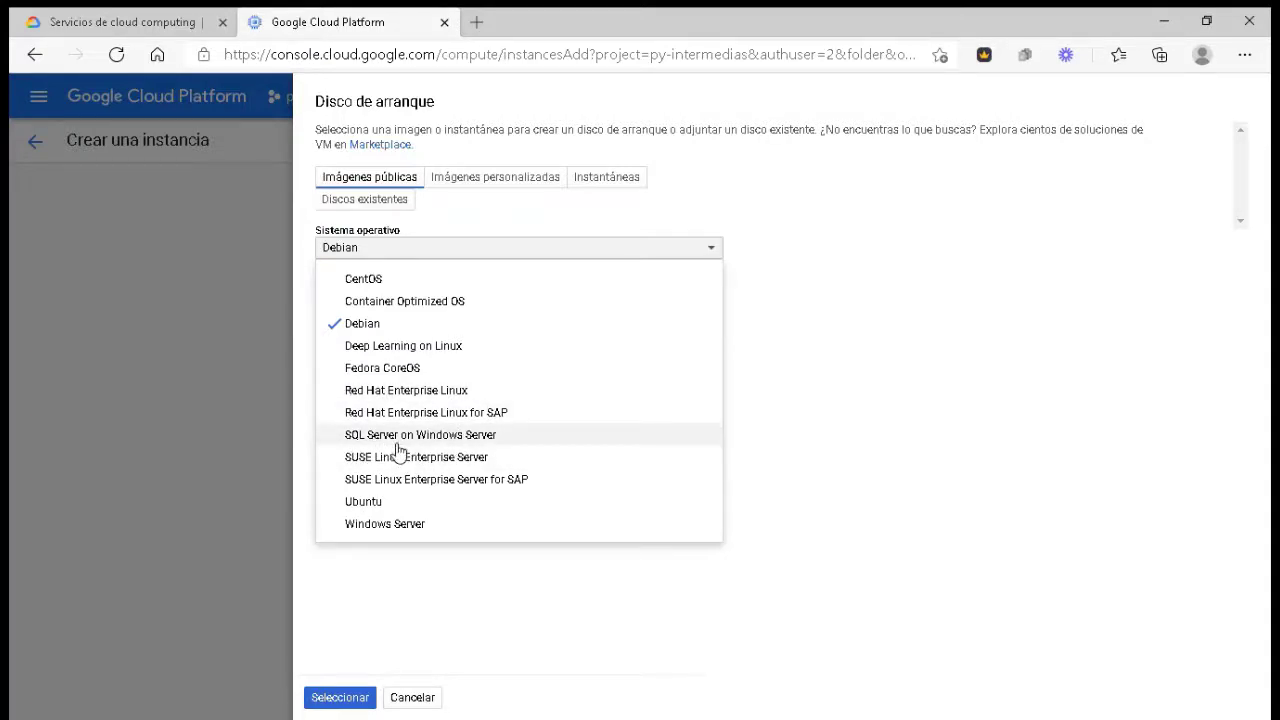
{"action": "left_click", "coordinate": [395, 503]}
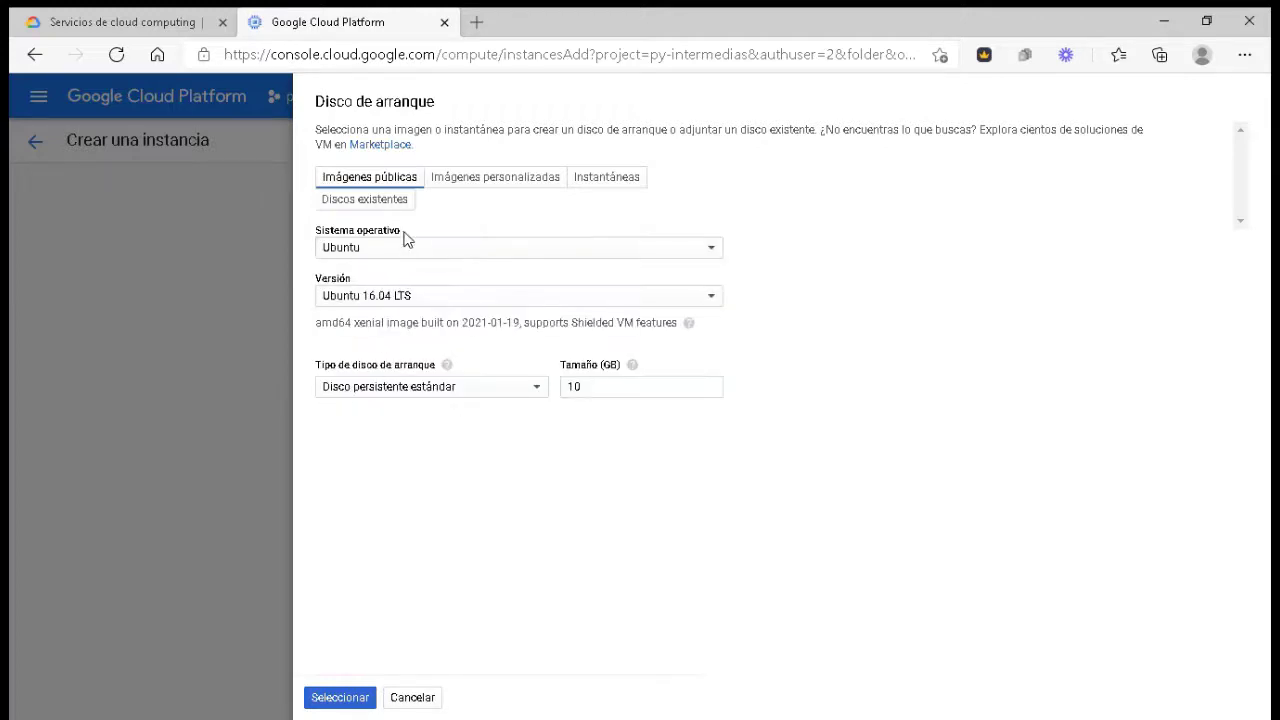
{"action": "left_click", "coordinate": [508, 300]}
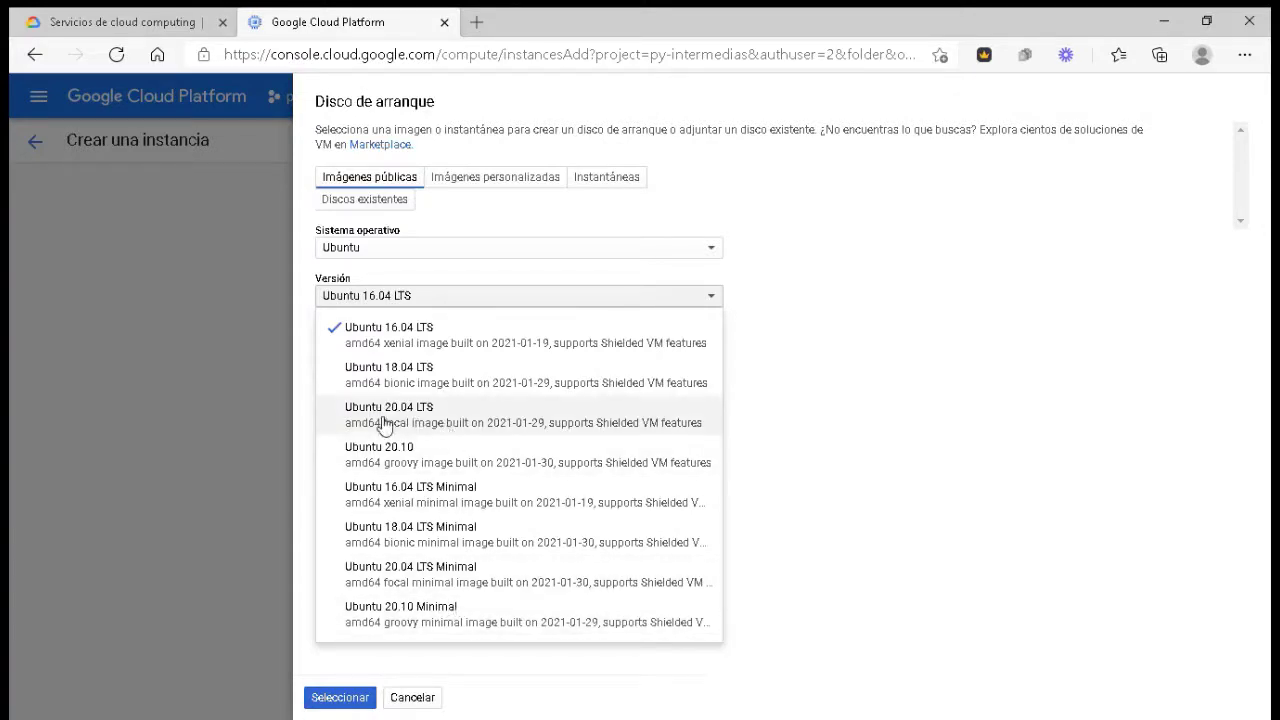
{"action": "left_click", "coordinate": [469, 418]}
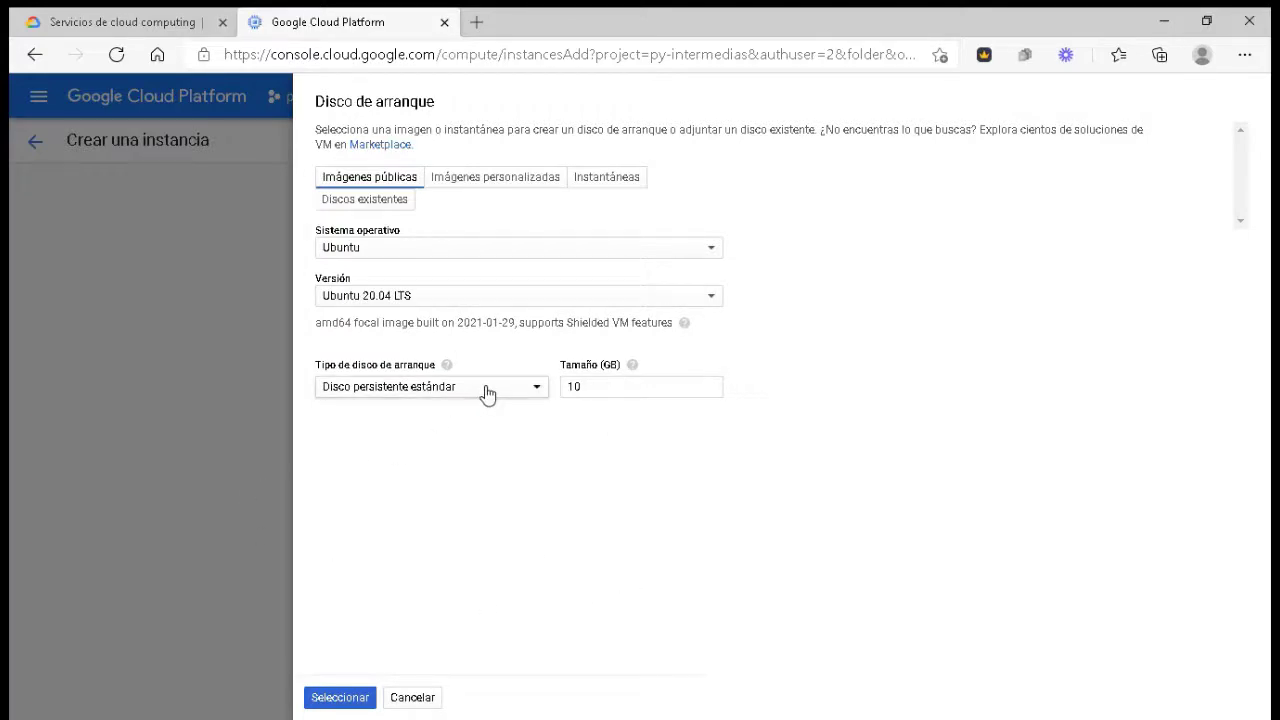
Keep the boot disk as a standard persistent disk, set its size to 15 GB, and apply the boot disk settings.
{"action": "left_click", "coordinate": [487, 392]}
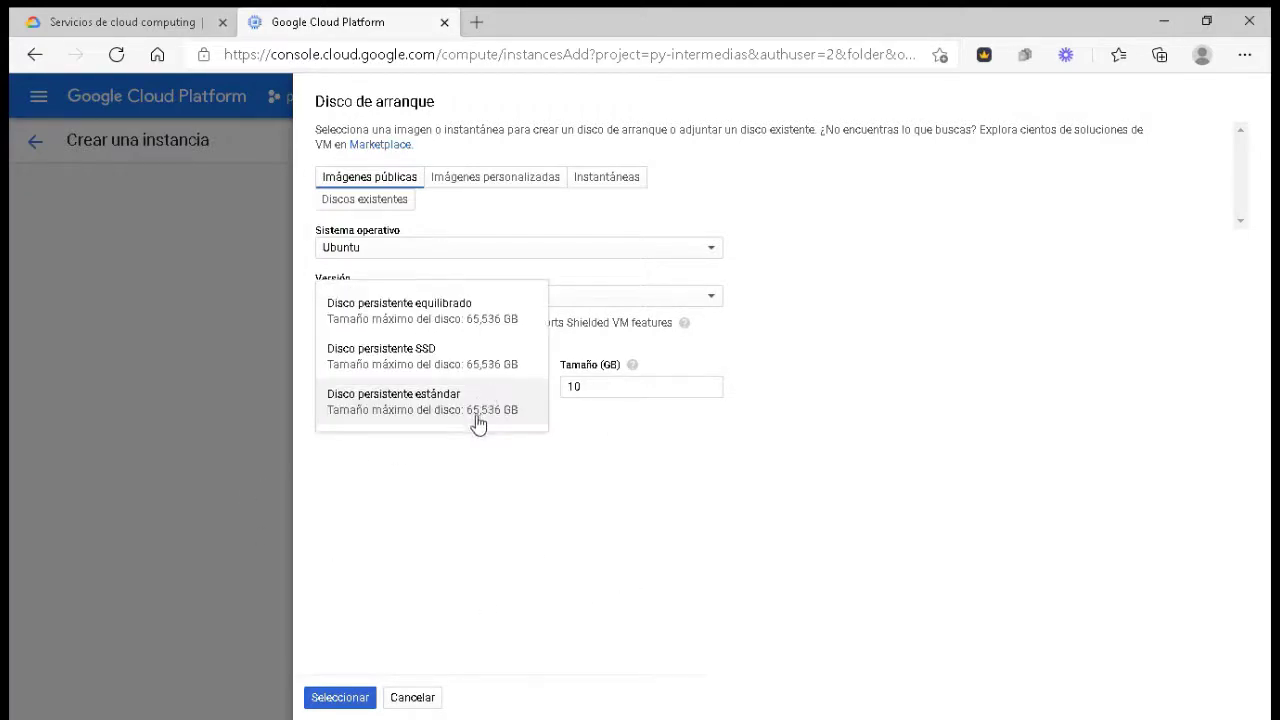
{"action": "left_click", "coordinate": [603, 503]}
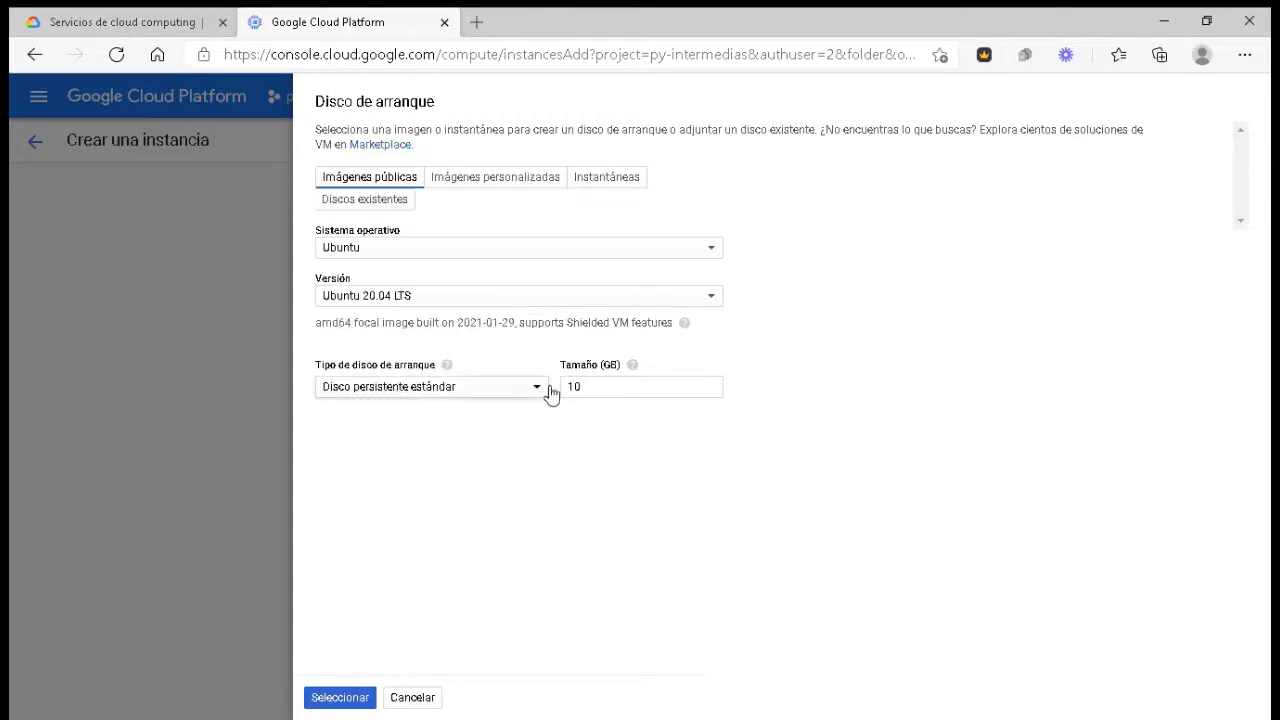
{"action": "left_click", "coordinate": [613, 393]}
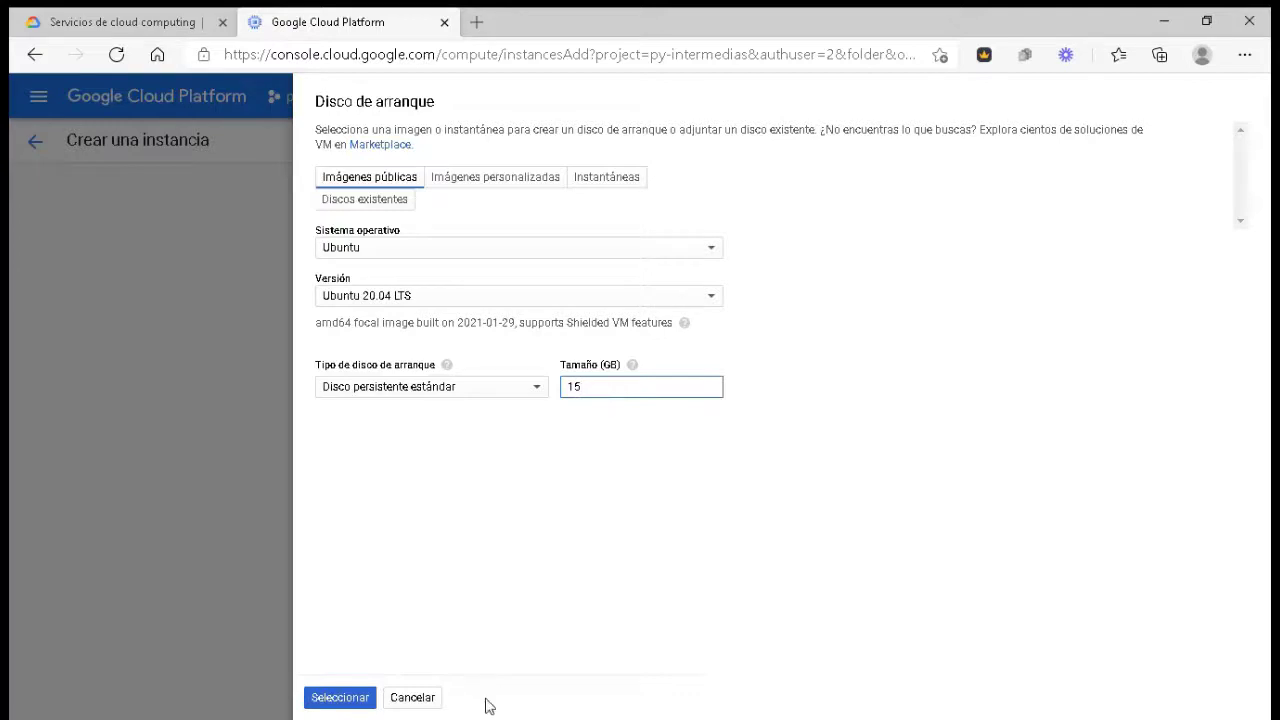
{"action": "left_click", "coordinate": [355, 697]}
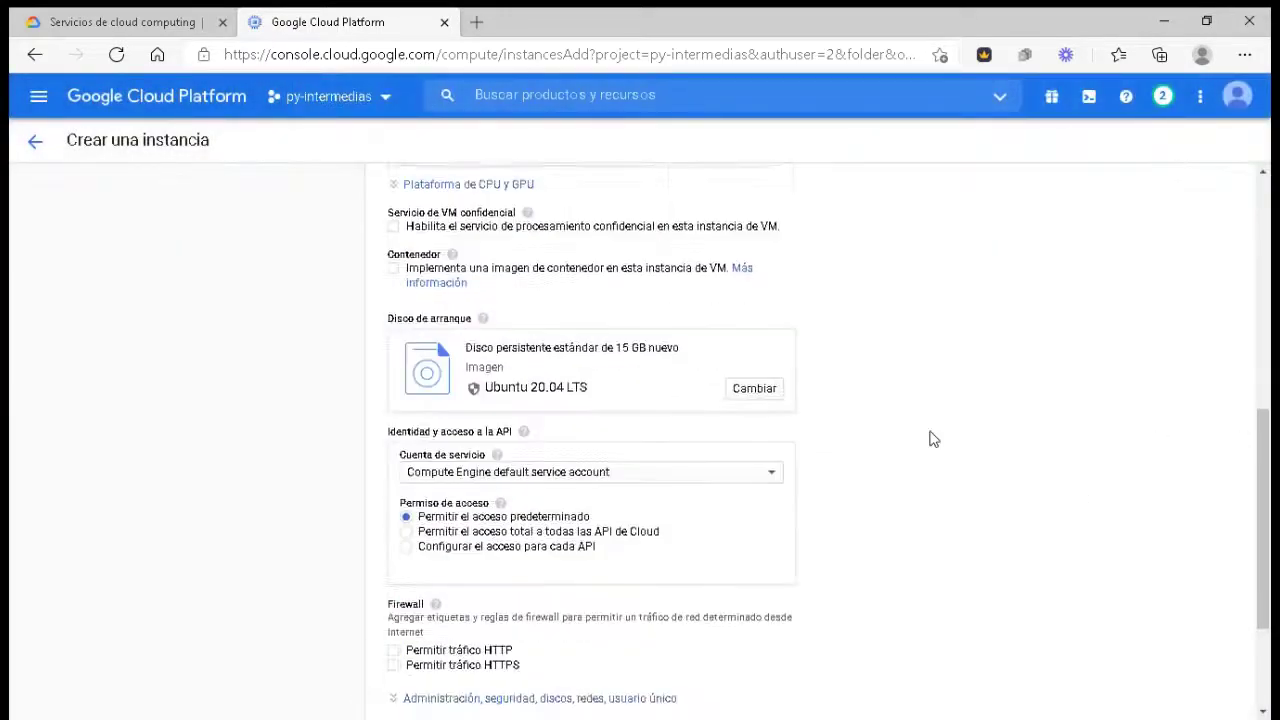
Allow both HTTP and HTTPS traffic in the instance's firewall settings.
{"action": "scroll", "coordinate": [920, 437], "scroll_direction": "down", "scroll_amount": 2}
{"action": "scroll", "coordinate": [694, 311], "scroll_direction": "up", "scroll_amount": 2}
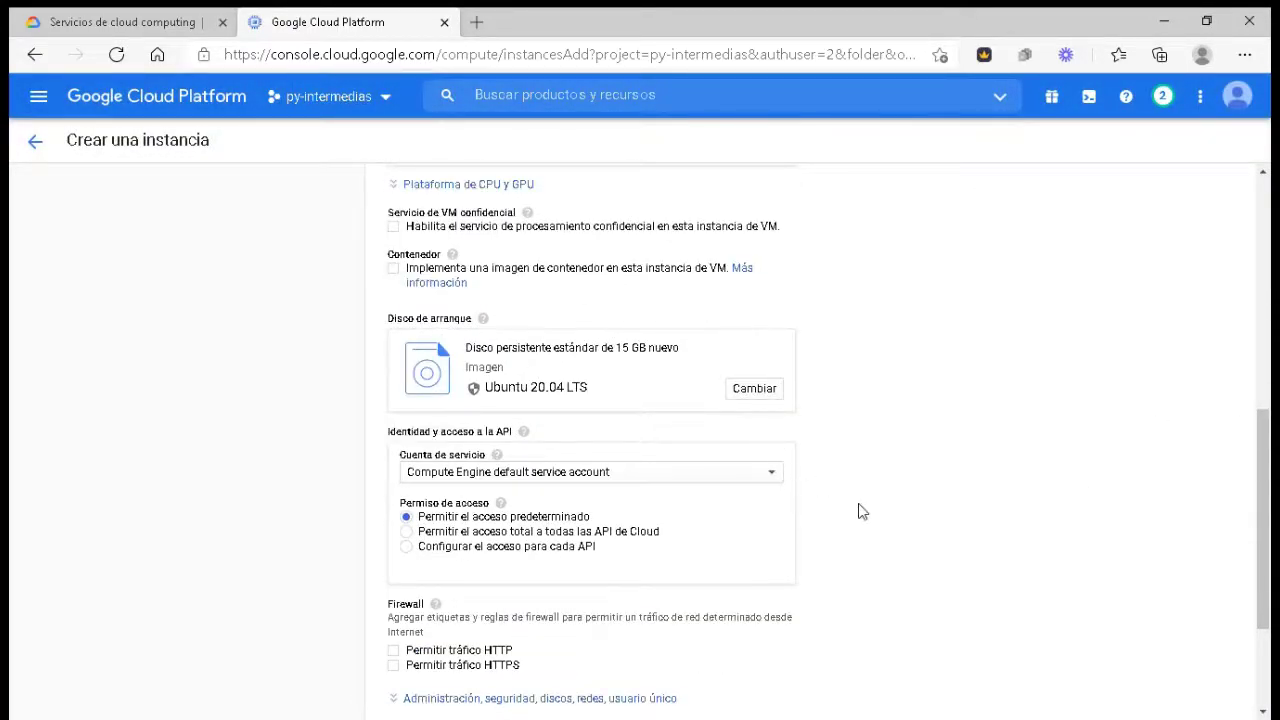
{"action": "scroll", "coordinate": [858, 512], "scroll_direction": "down", "scroll_amount": 2}
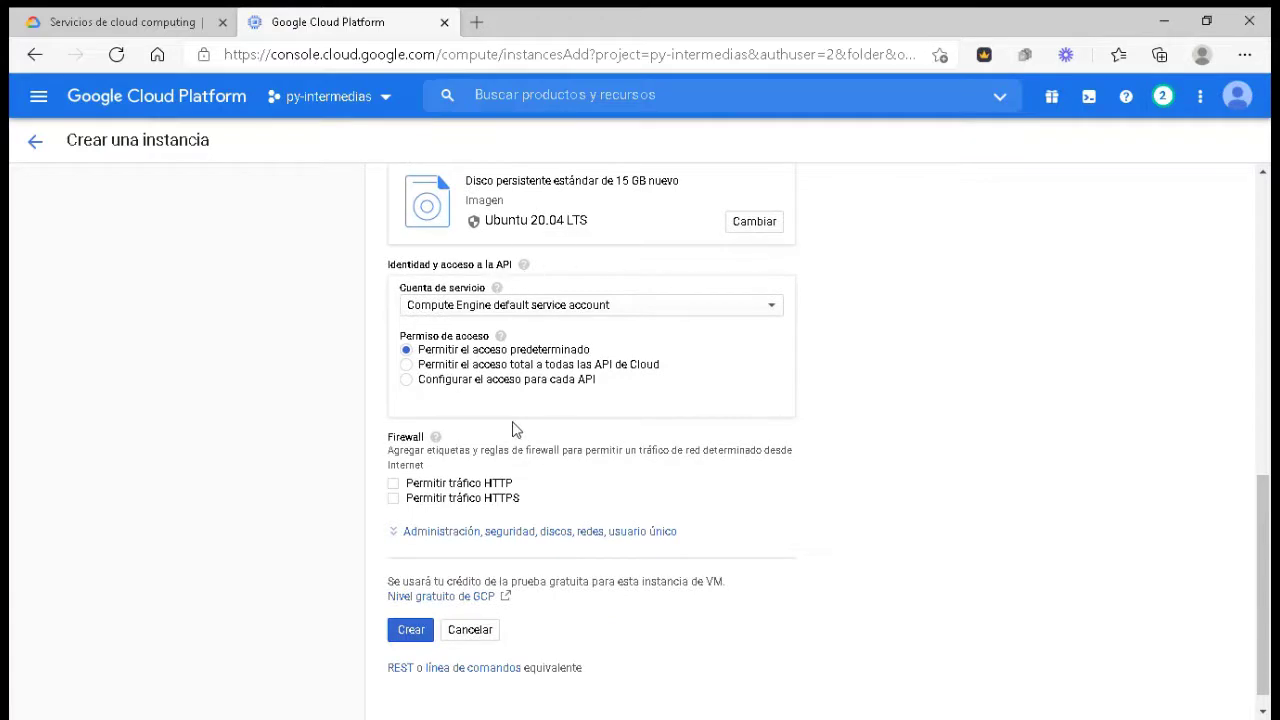
{"action": "scroll", "coordinate": [505, 440], "scroll_direction": "down", "scroll_amount": 1}
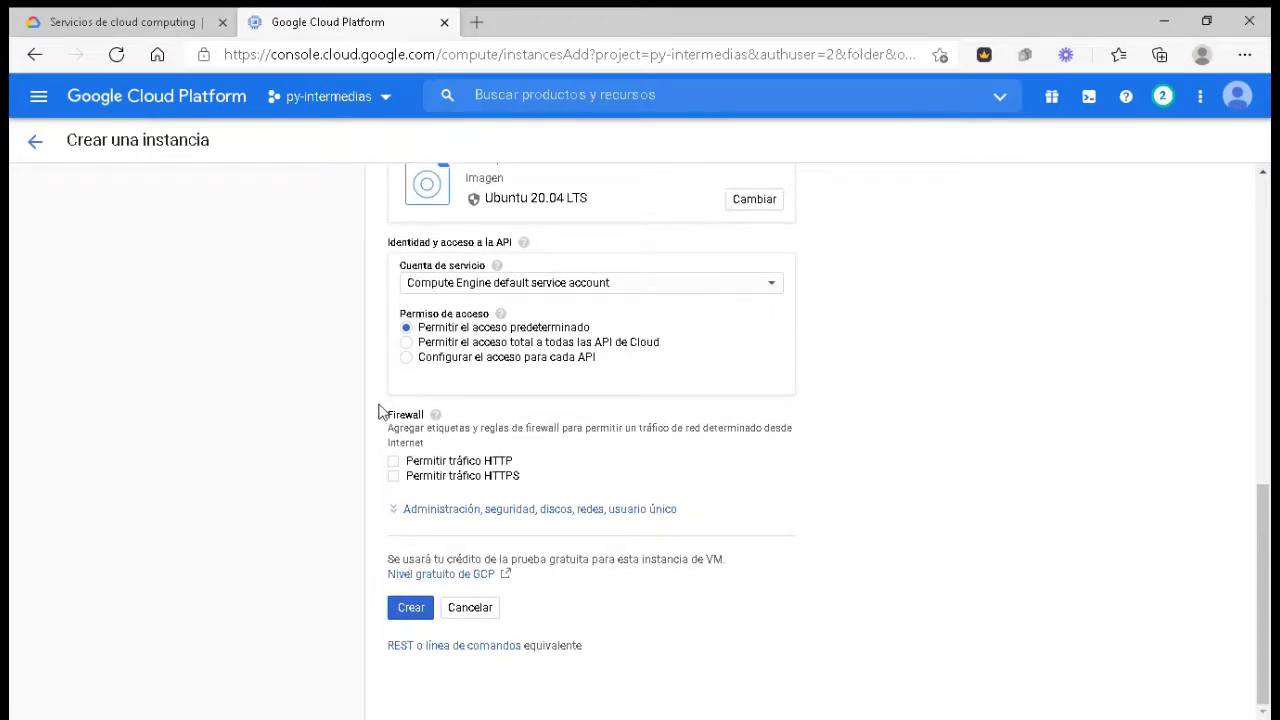
{"action": "left_click_drag", "start_coordinate": [403, 423], "coordinate": [749, 437]}
{"action": "left_click", "coordinate": [614, 441]}
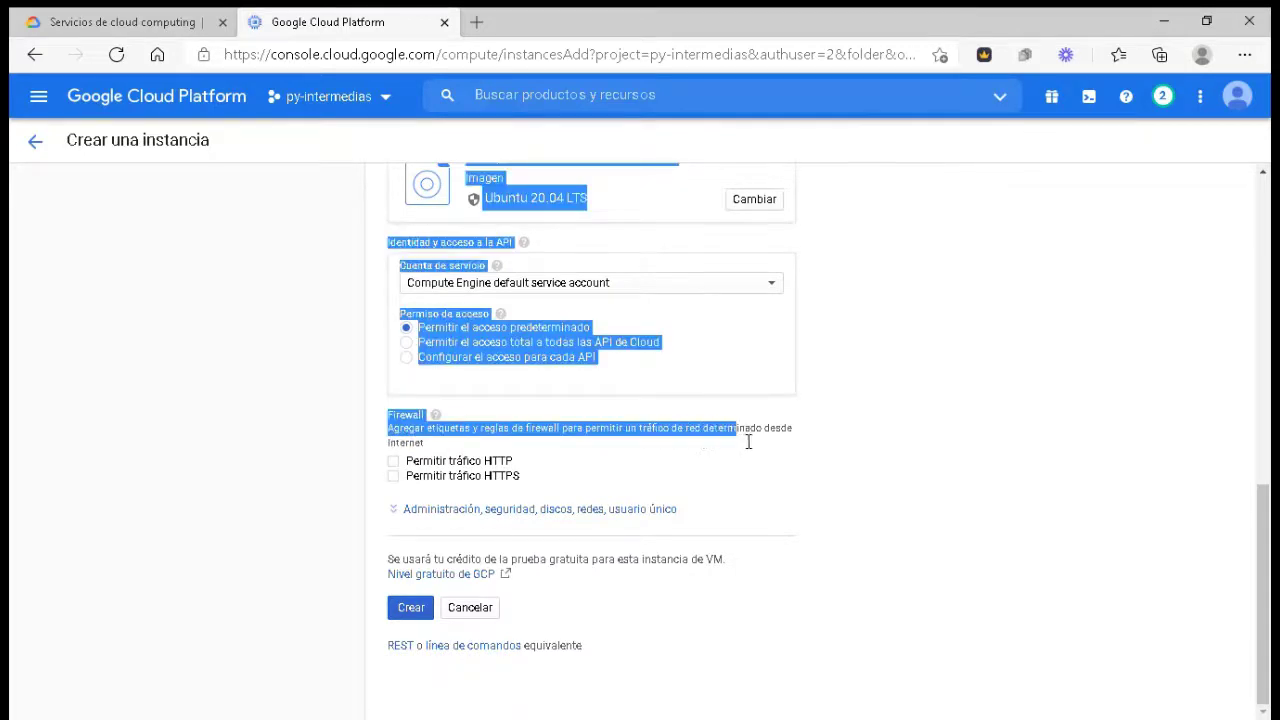
{"action": "left_click", "coordinate": [780, 440]}
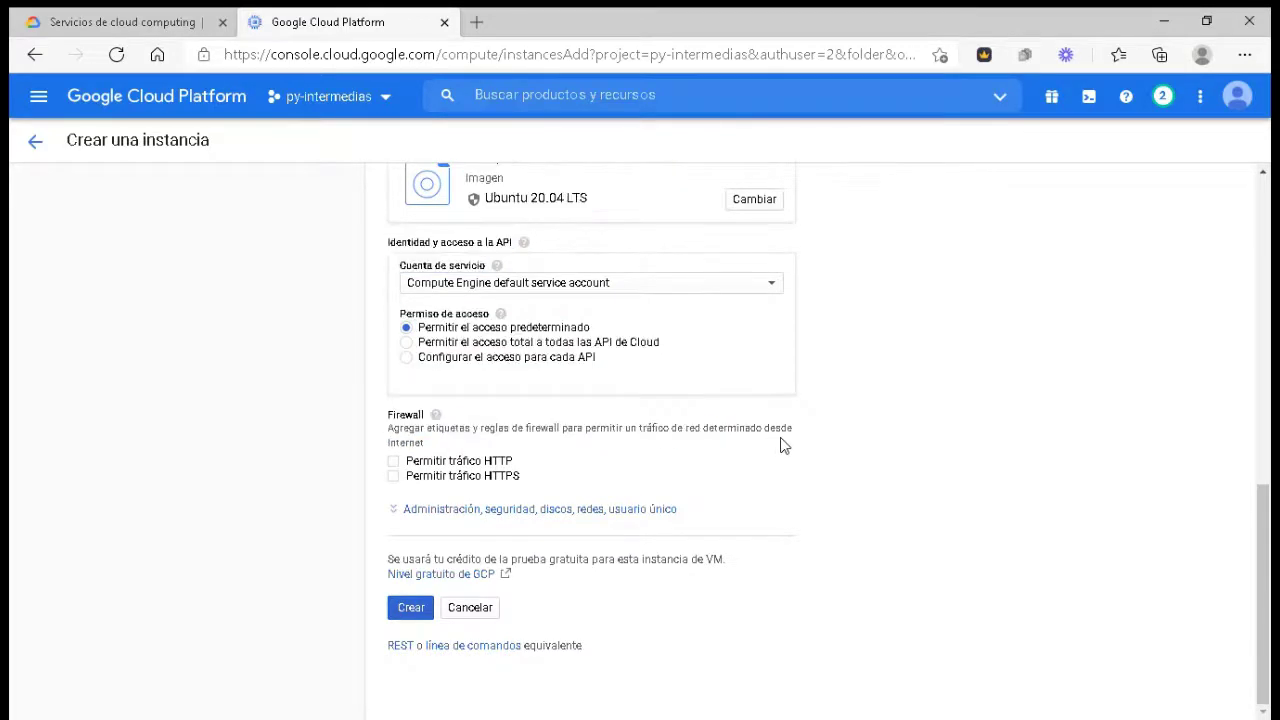
{"action": "left_click", "coordinate": [398, 462]}
{"action": "left_click", "coordinate": [396, 478]}
Review the estimated monthly cost of the configured test-1 instance and create the instance.
{"action": "scroll", "coordinate": [717, 428], "scroll_direction": "up", "scroll_amount": 9}
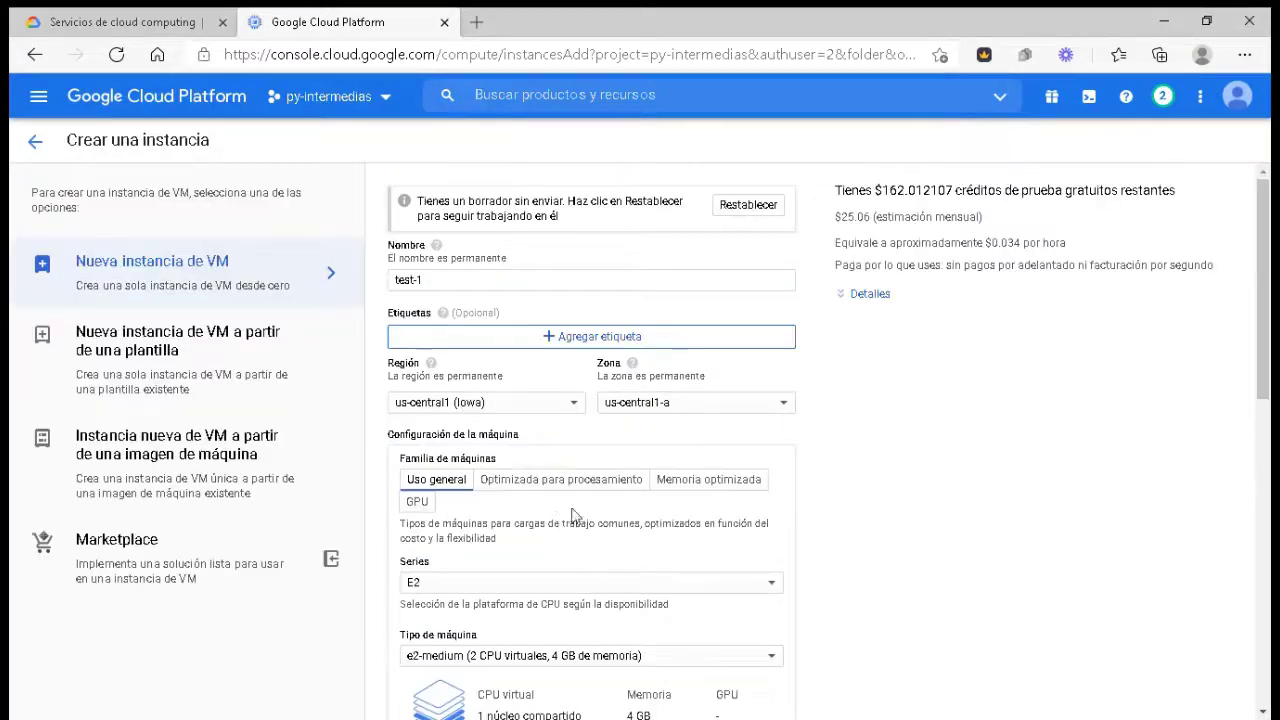
{"action": "left_click_drag", "start_coordinate": [834, 217], "coordinate": [996, 222]}
{"action": "left_click", "coordinate": [938, 234]}
{"action": "scroll", "coordinate": [885, 590], "scroll_direction": "down", "scroll_amount": 10}
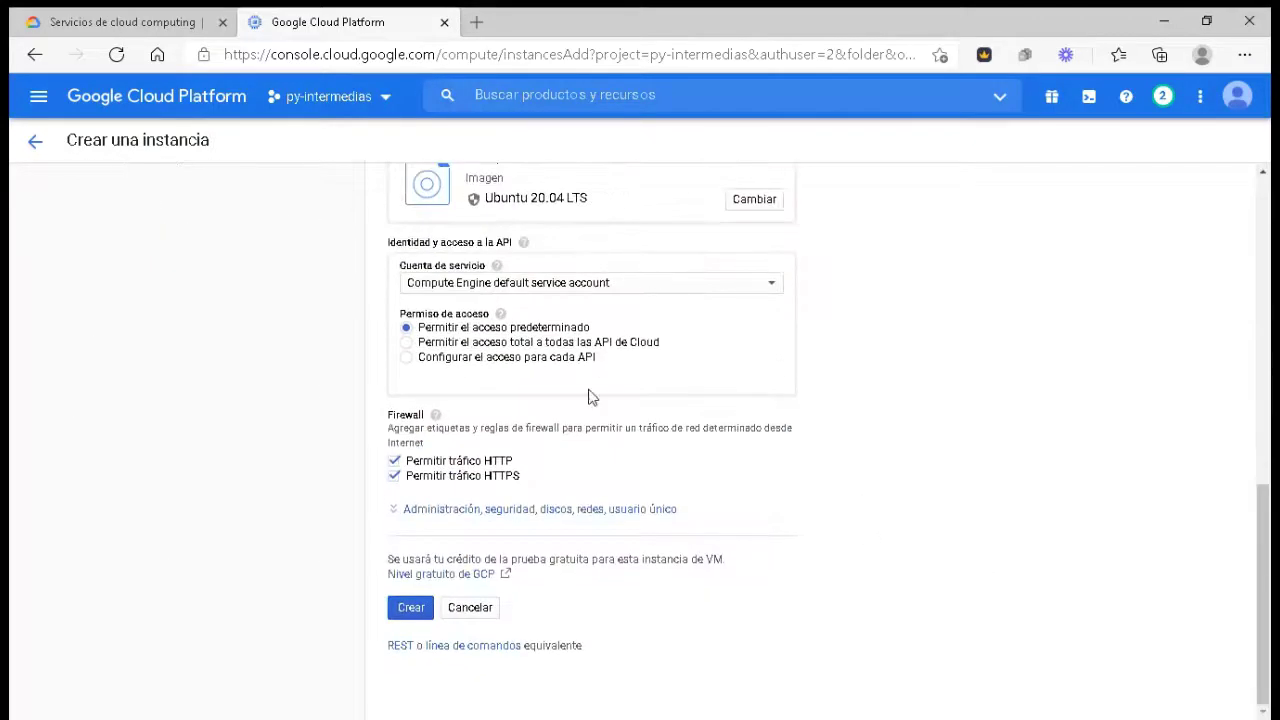
{"action": "left_click", "coordinate": [406, 612]}
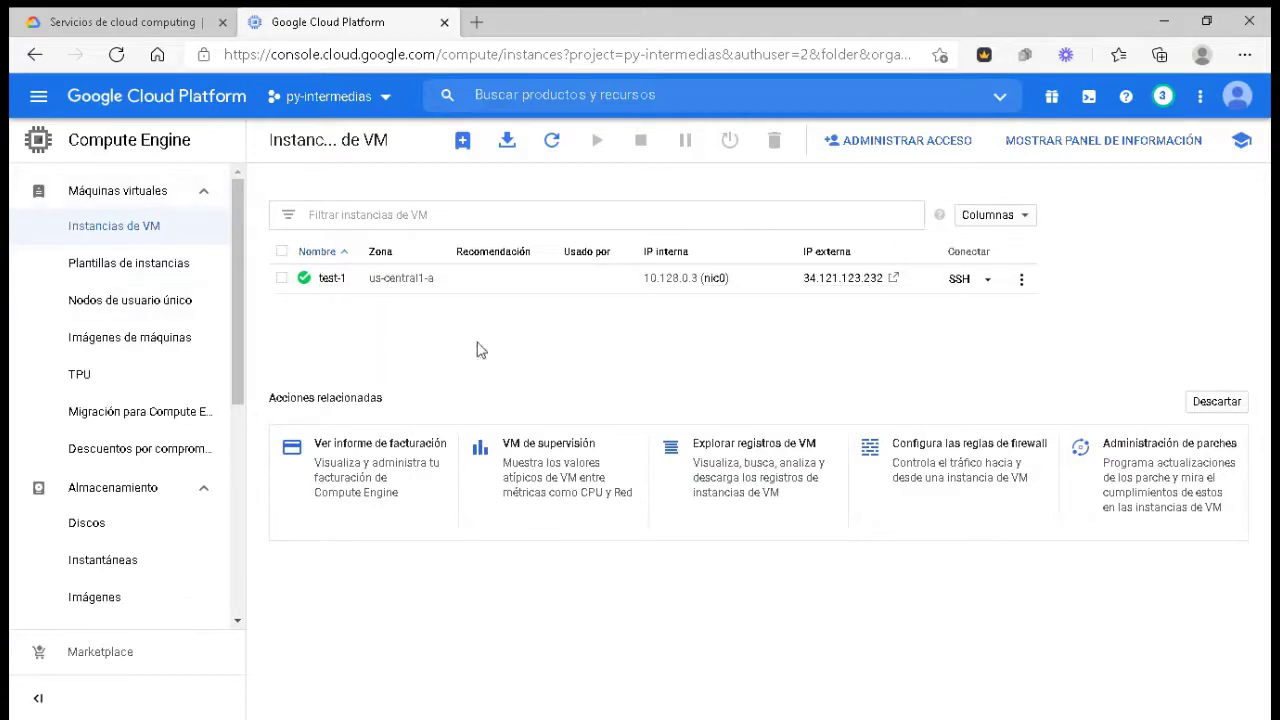
Check the notification about creating test-1 and examine the instance's internal IP address in the VM list.
{"action": "left_click", "coordinate": [1162, 96]}
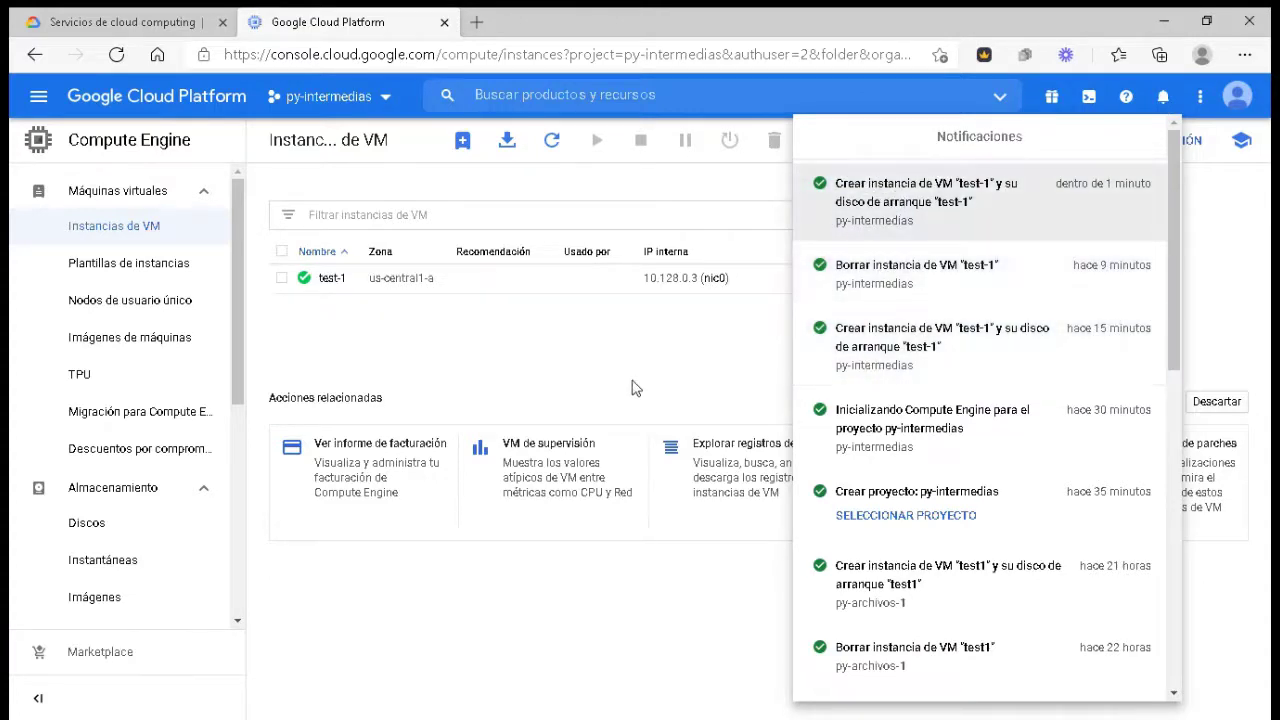
{"action": "left_click", "coordinate": [507, 357]}
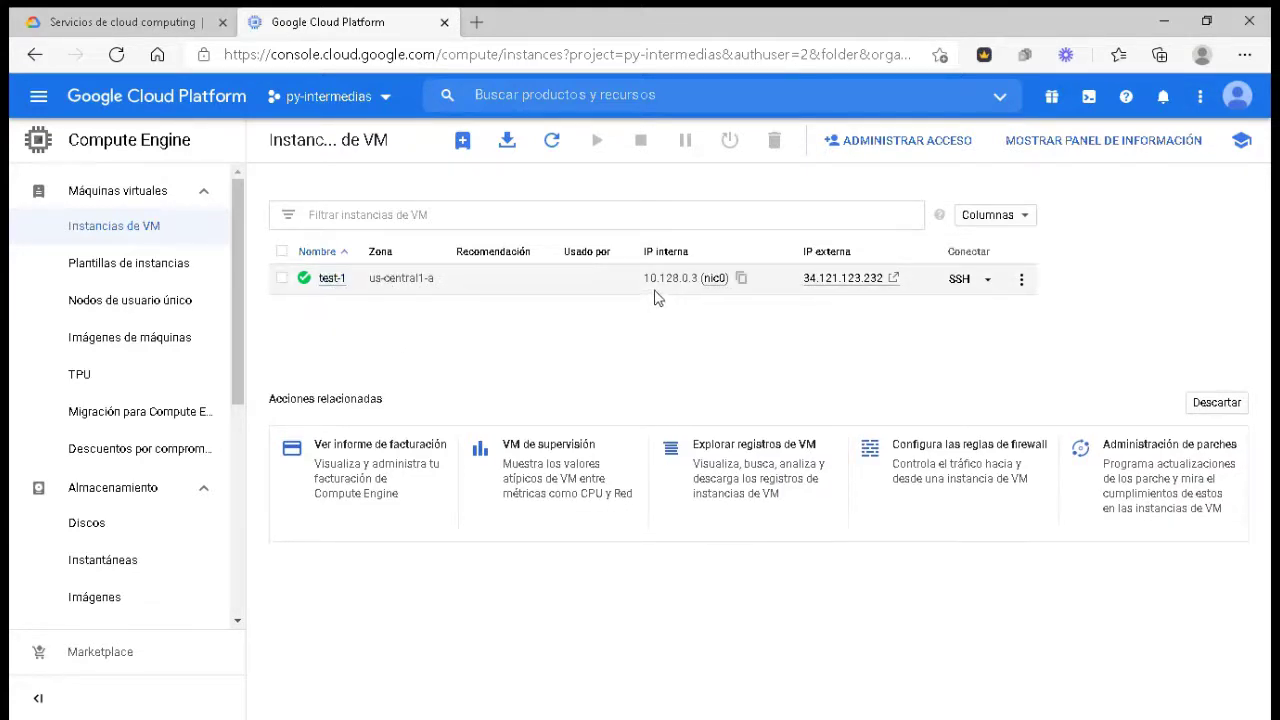
{"action": "left_click_drag", "start_coordinate": [644, 284], "coordinate": [702, 286]}
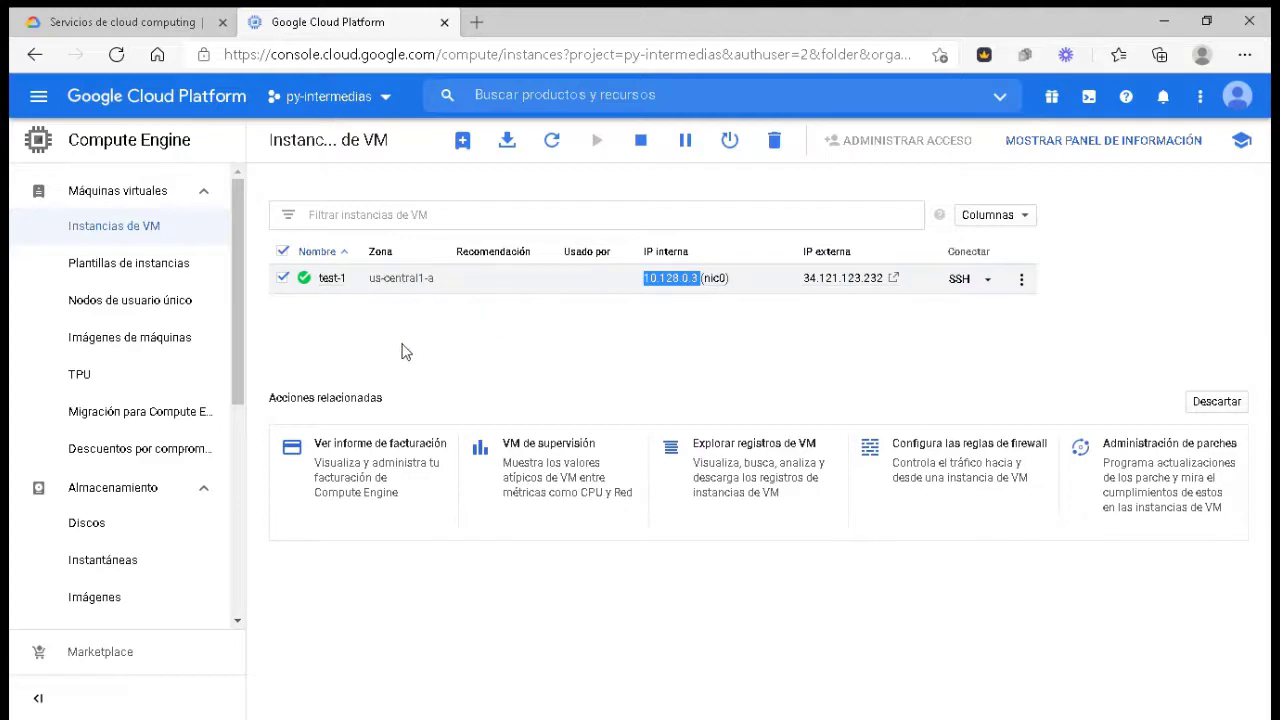
{"action": "left_click", "coordinate": [526, 359]}
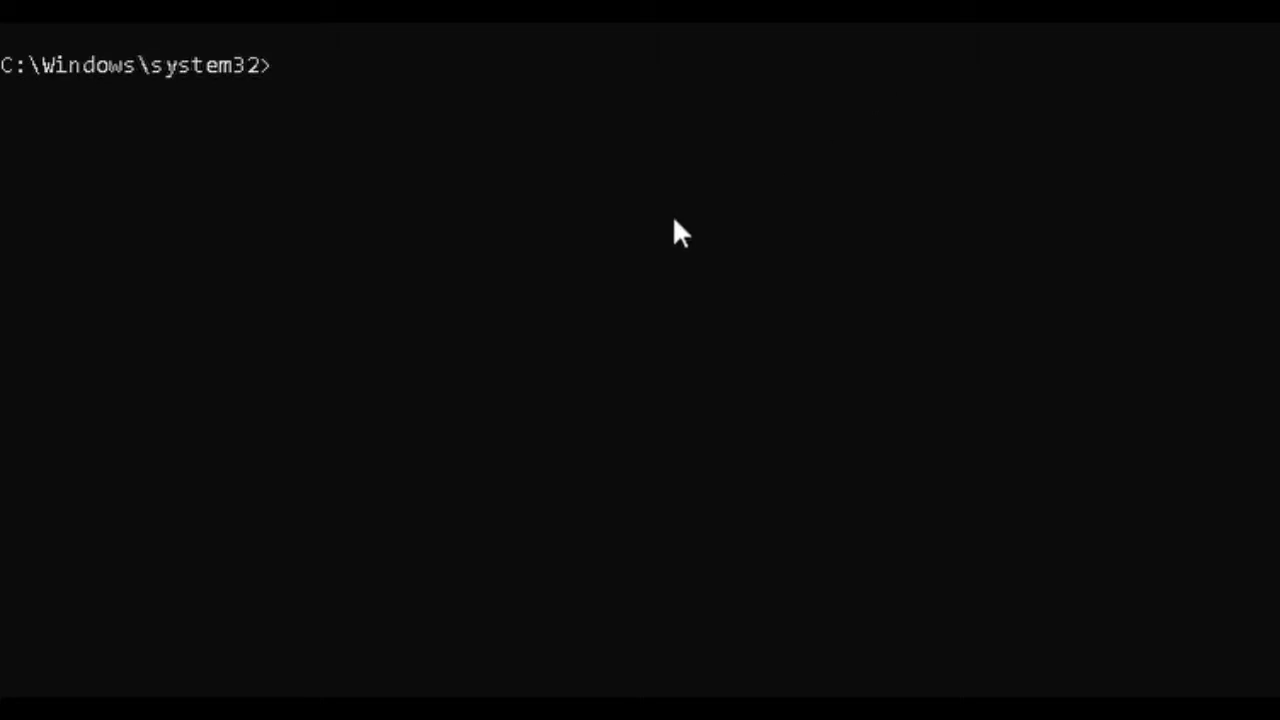
In the Windows command prompt, ping the instance's external IP address 34.121.123.232.
{"action": "type", "text": "ping"}
{"action": "type", "text": "34."}
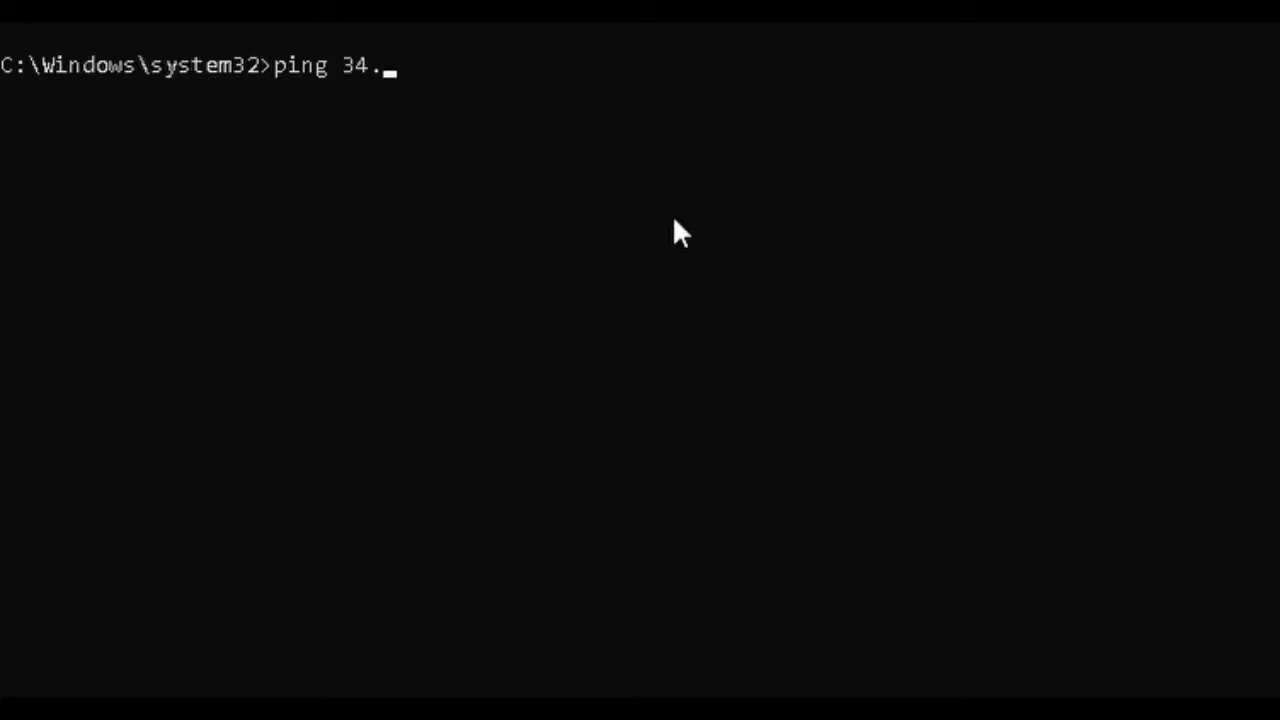
{"action": "type", "text": "121.123.23"}
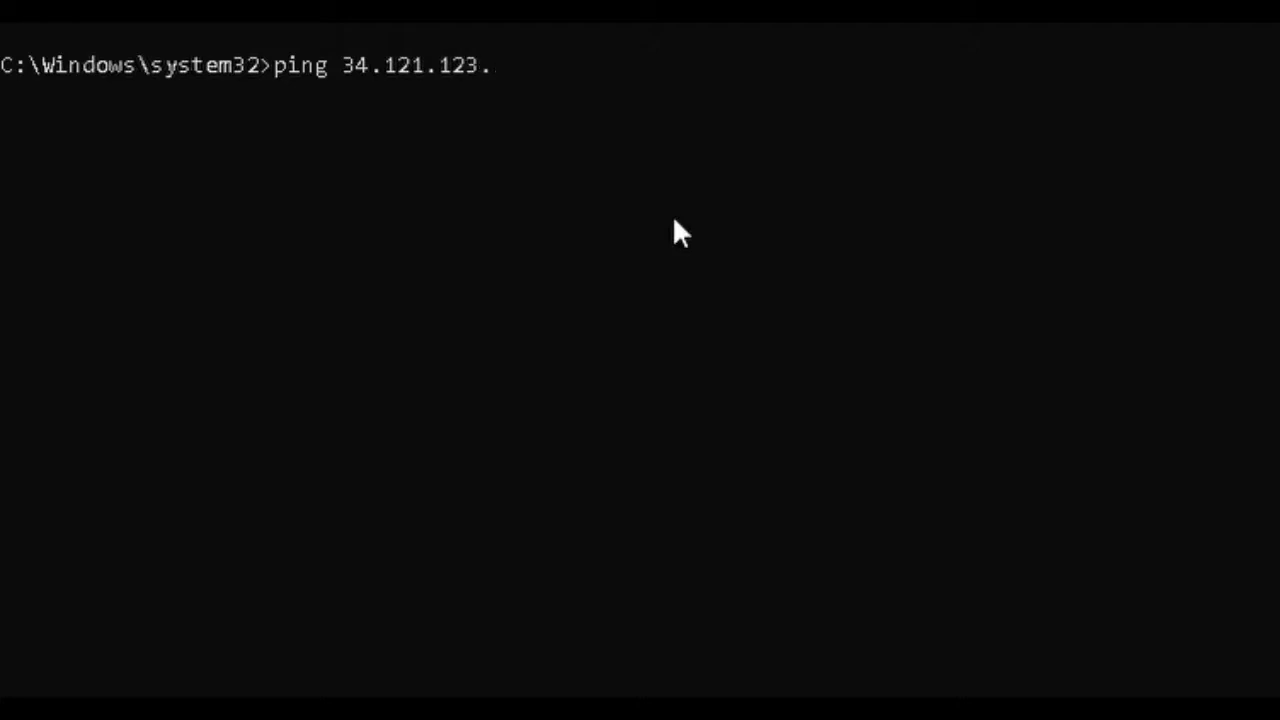
{"action": "type", "text": "2"}
{"action": "key", "text": "Return"}
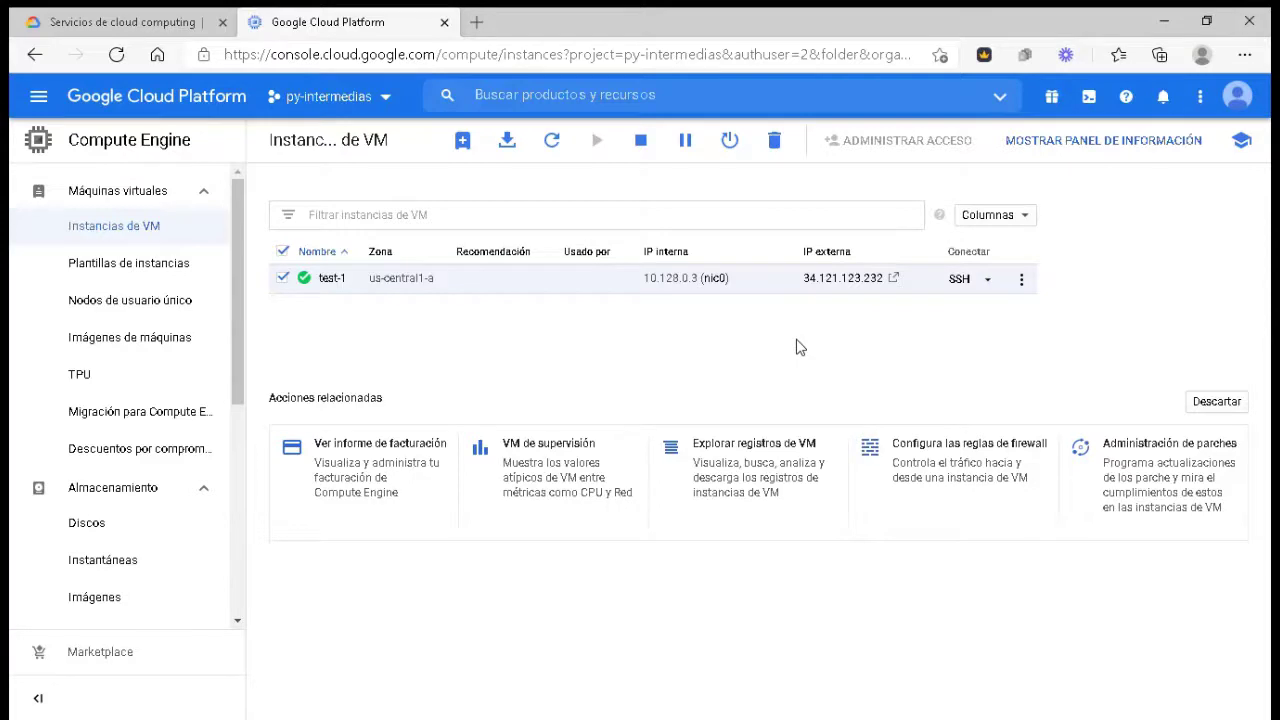
Back in the Google Cloud console, review the SSH connection options for test-1 and open an SSH session in a browser window.
{"action": "left_click", "coordinate": [988, 280]}
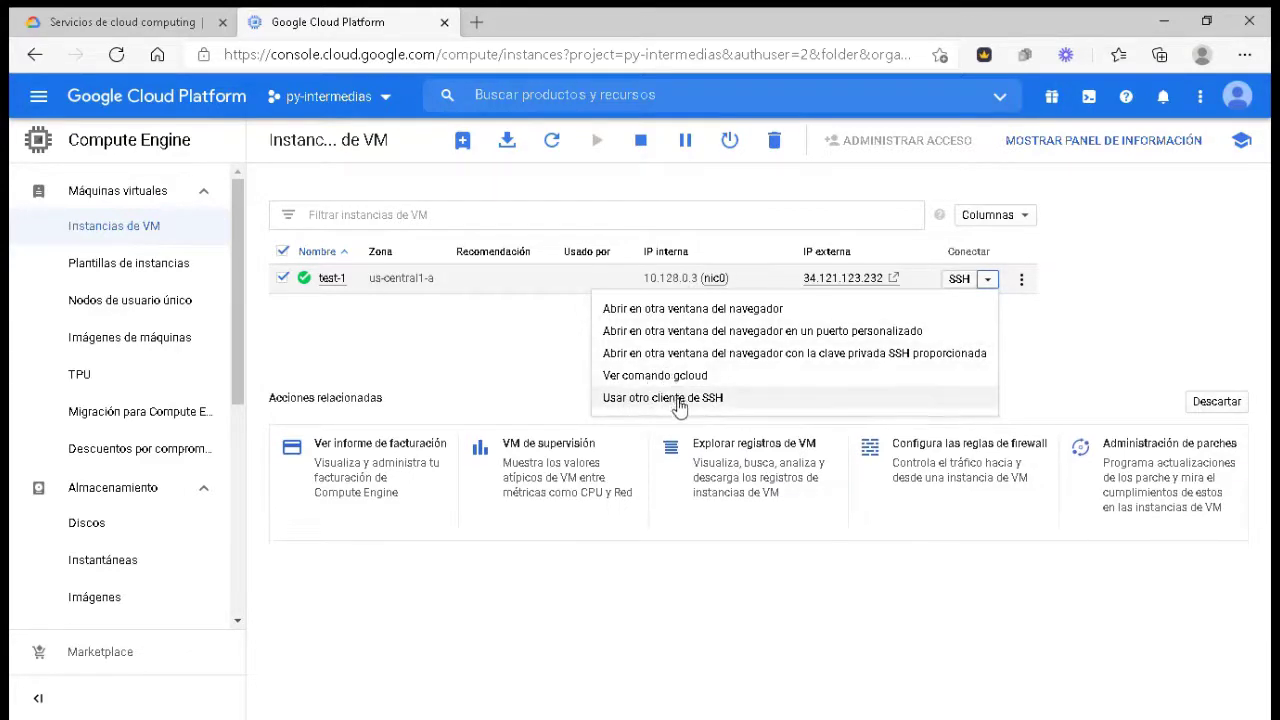
{"action": "left_click", "coordinate": [988, 280]}
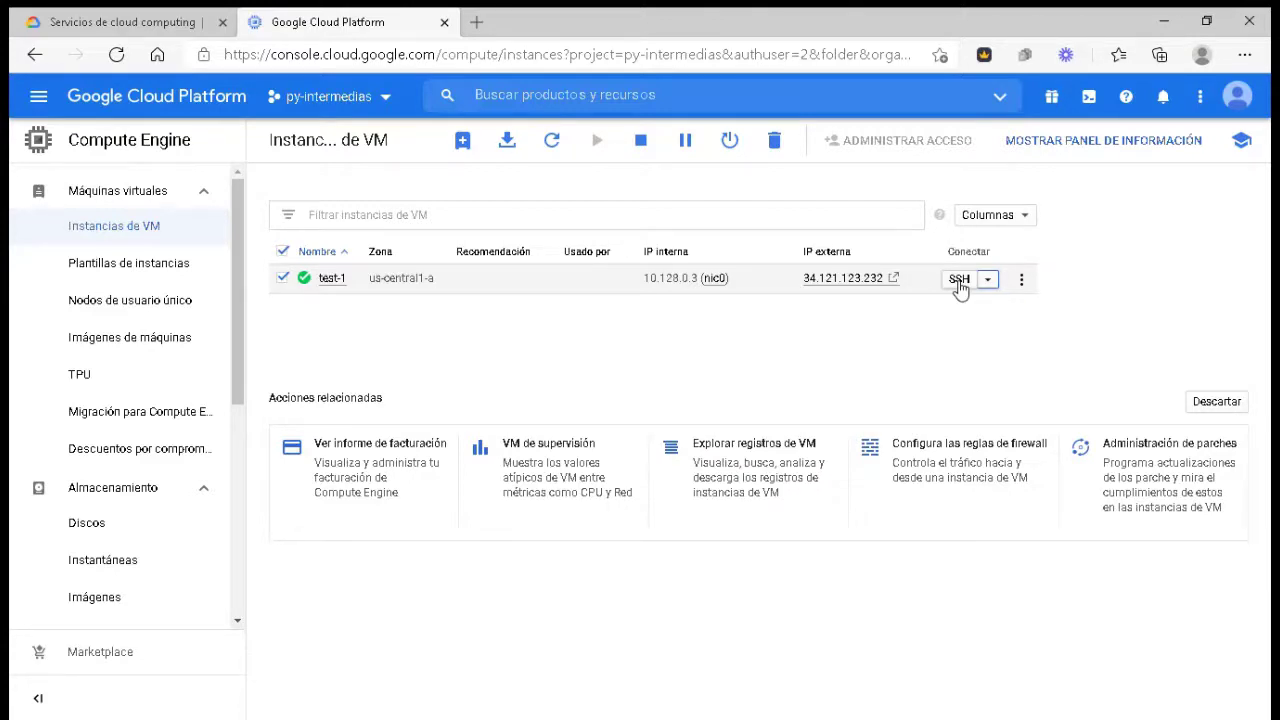
{"action": "left_click", "coordinate": [960, 281]}
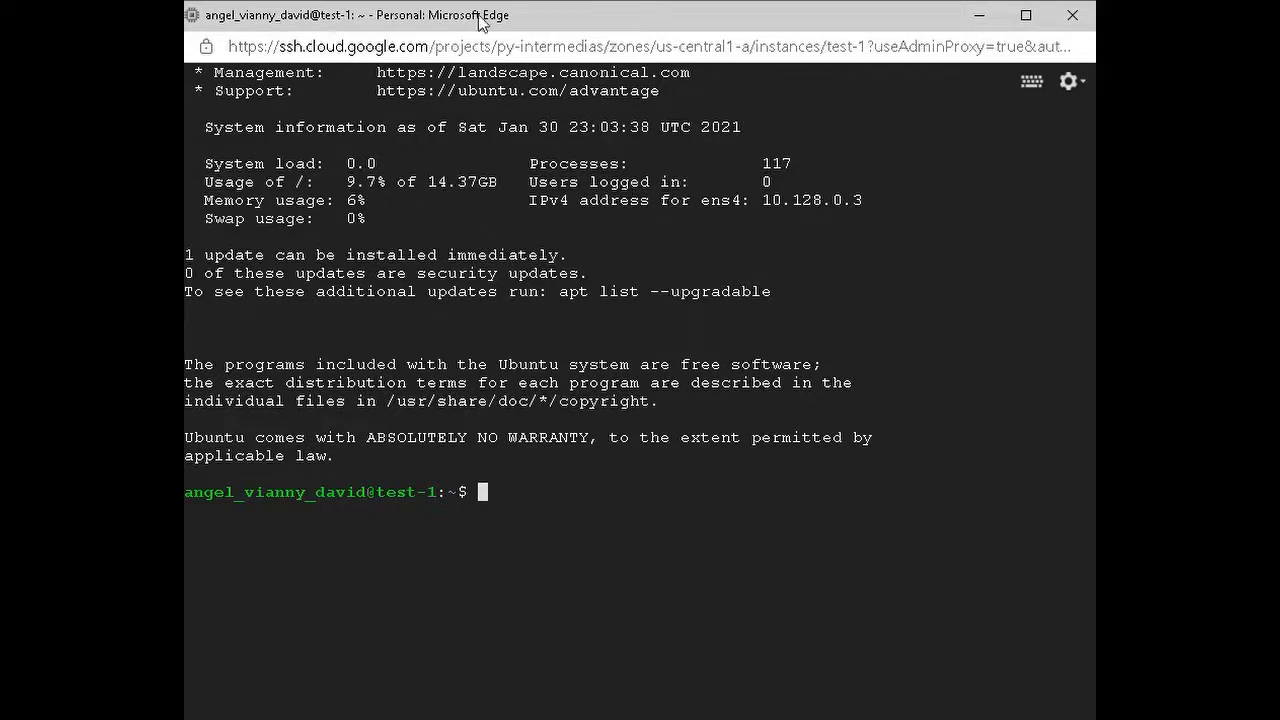
Look over the Ubuntu welcome information and refresh the package lists with sudo apt update.
{"action": "scroll", "coordinate": [523, 409], "scroll_direction": "up", "scroll_amount": 2}
{"action": "scroll", "coordinate": [592, 440], "scroll_direction": "down", "scroll_amount": 2}
{"action": "scroll", "coordinate": [592, 440], "scroll_direction": "up", "scroll_amount": 3}
{"action": "scroll", "coordinate": [594, 500], "scroll_direction": "down", "scroll_amount": 3}
{"action": "scroll", "coordinate": [592, 512], "scroll_direction": "up", "scroll_amount": 2}
{"action": "type", "text": "sudo ap"}
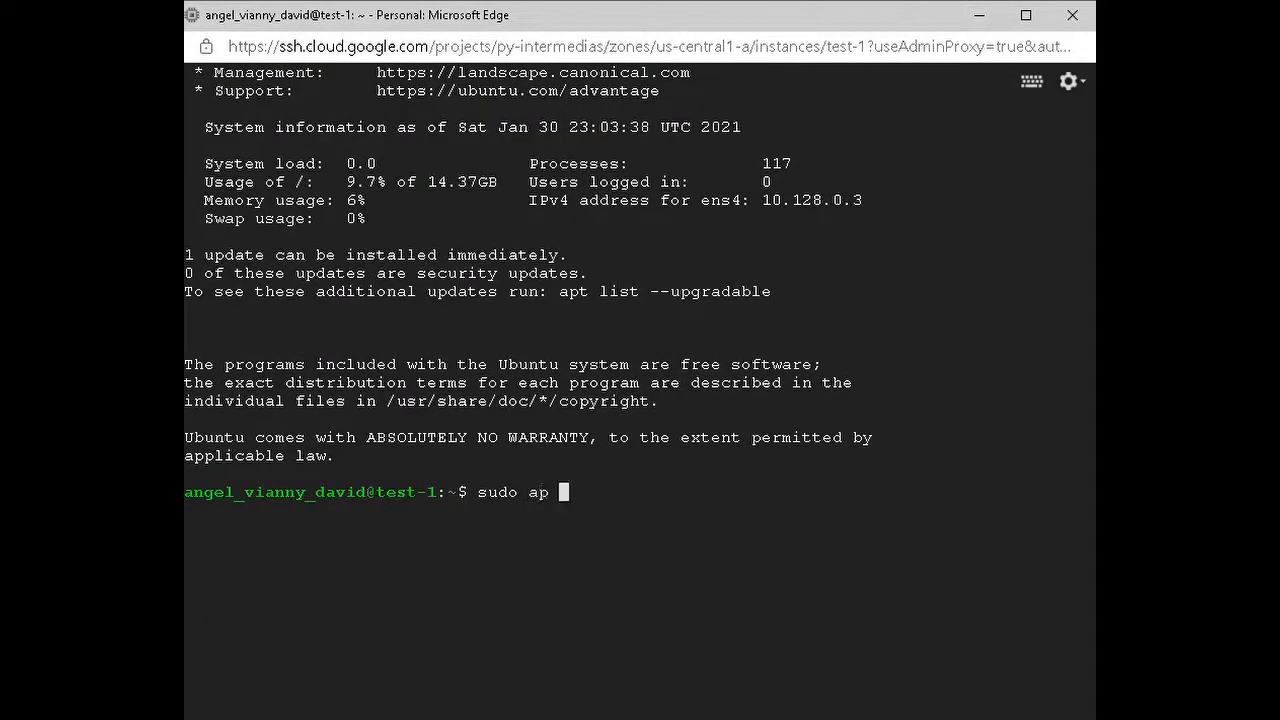
{"action": "type", "text": "t update"}
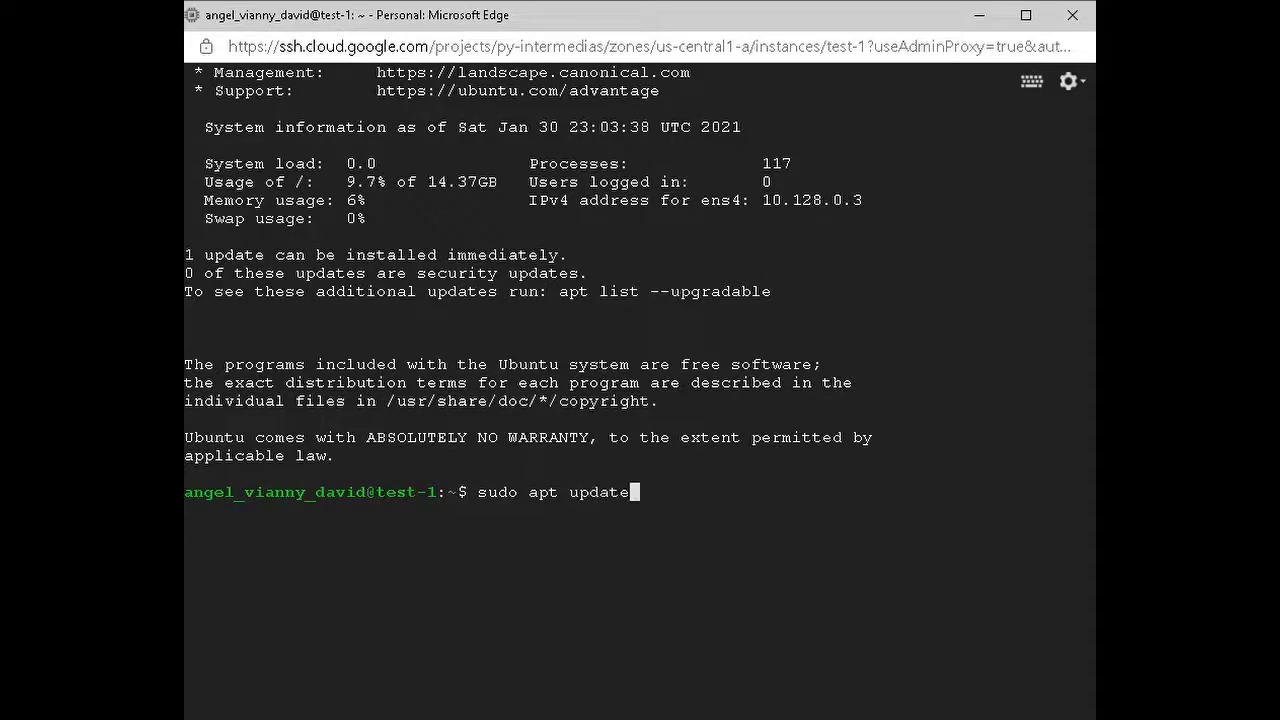
{"action": "key", "text": "Return"}
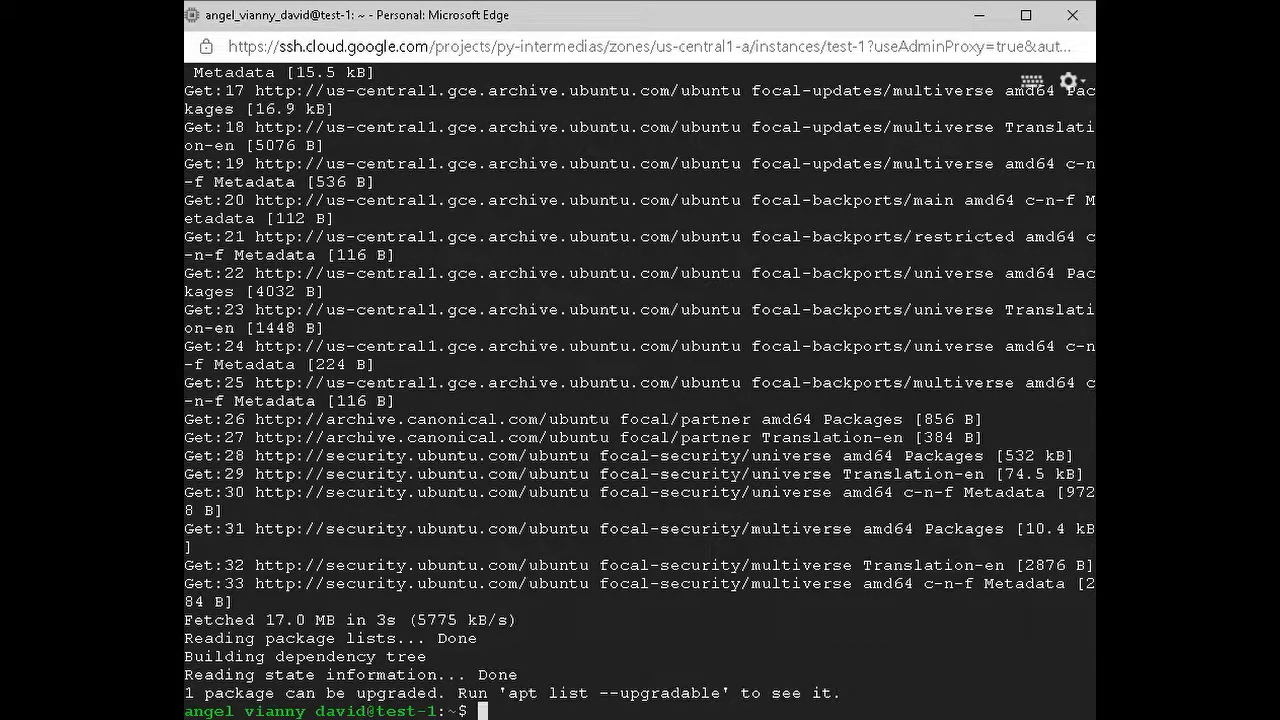
Install the Apache web server with sudo apt install apache2, answering y to continue.
{"action": "type", "text": "sudo apt install apache2"}
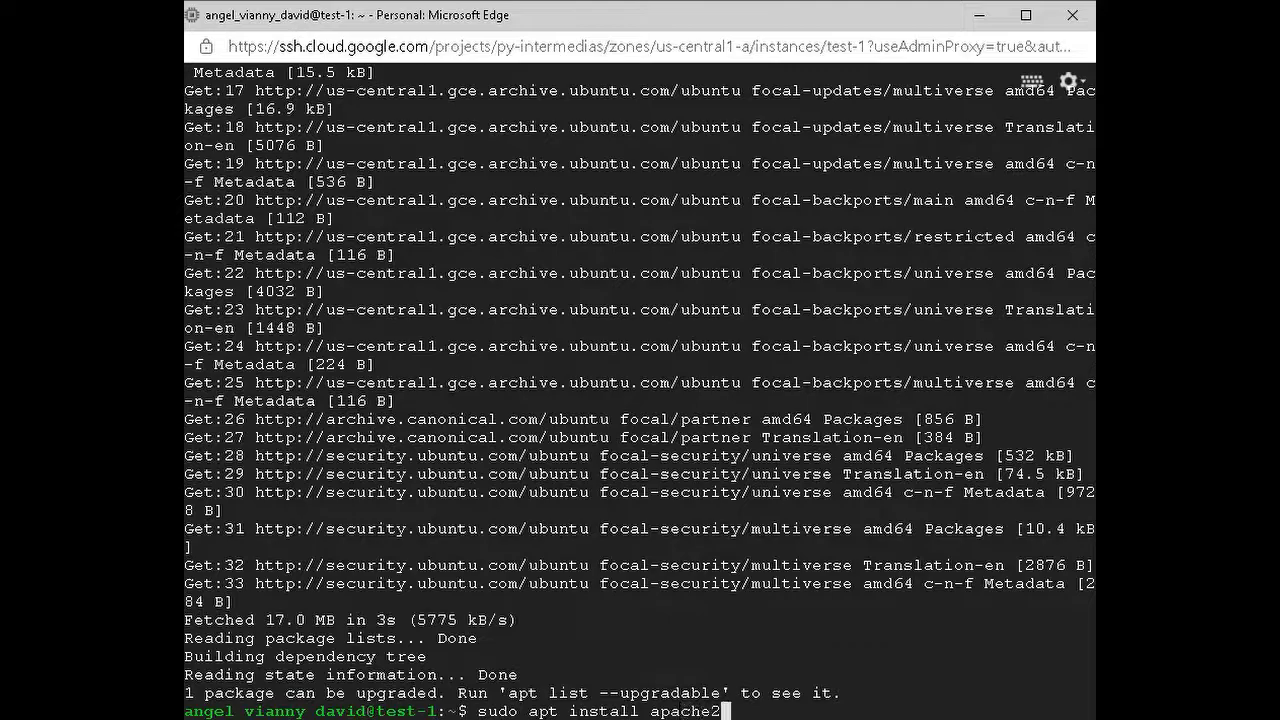
{"action": "key", "text": "Return"}
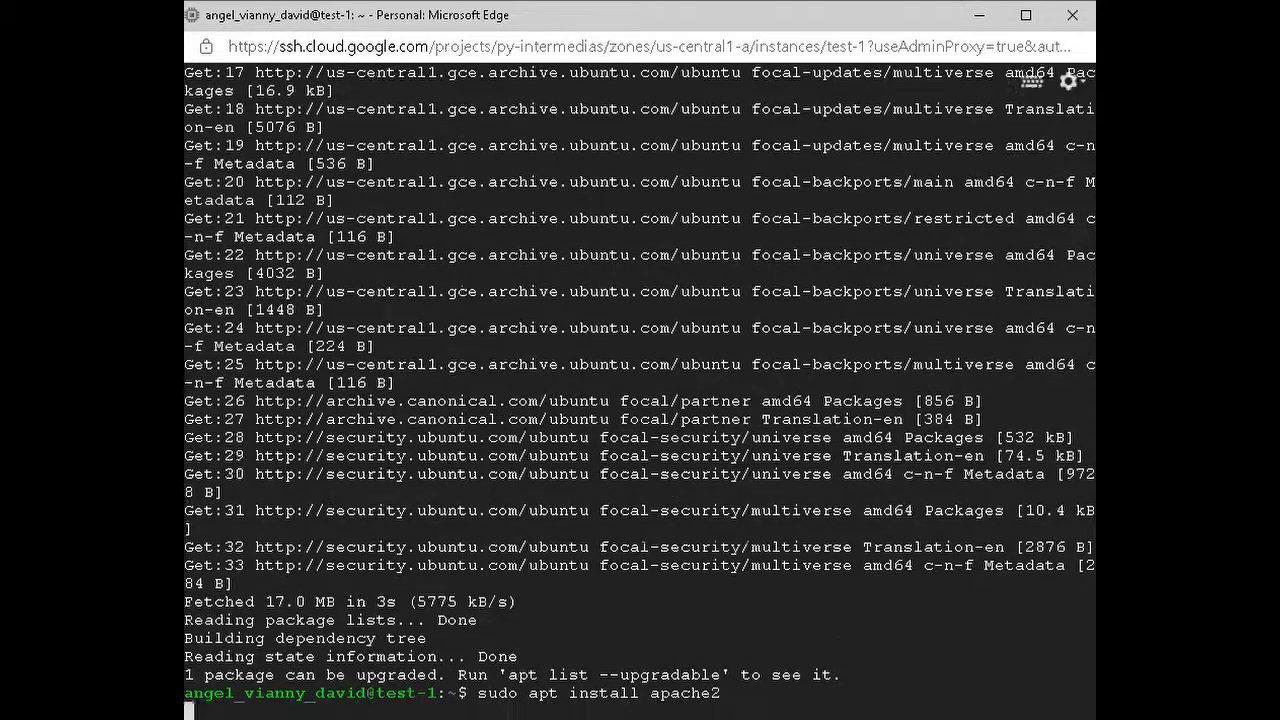
{"action": "type", "text": "y"}
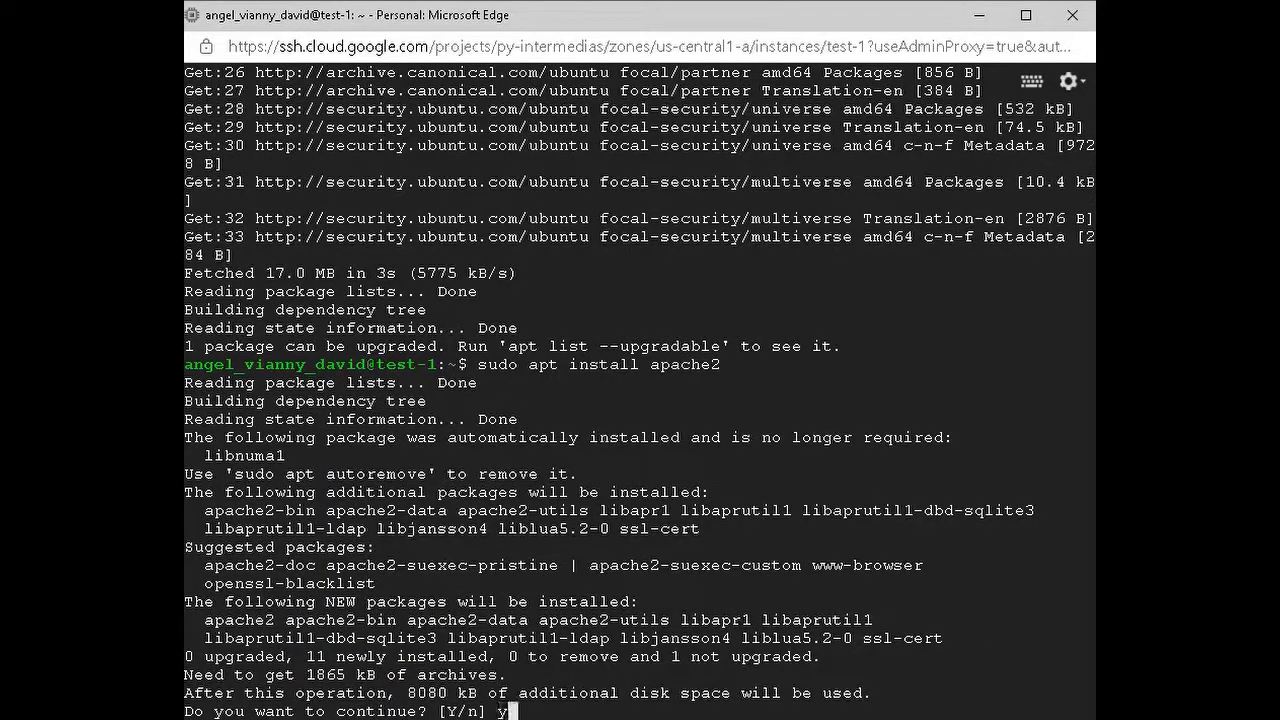
{"action": "key", "text": "Return"}
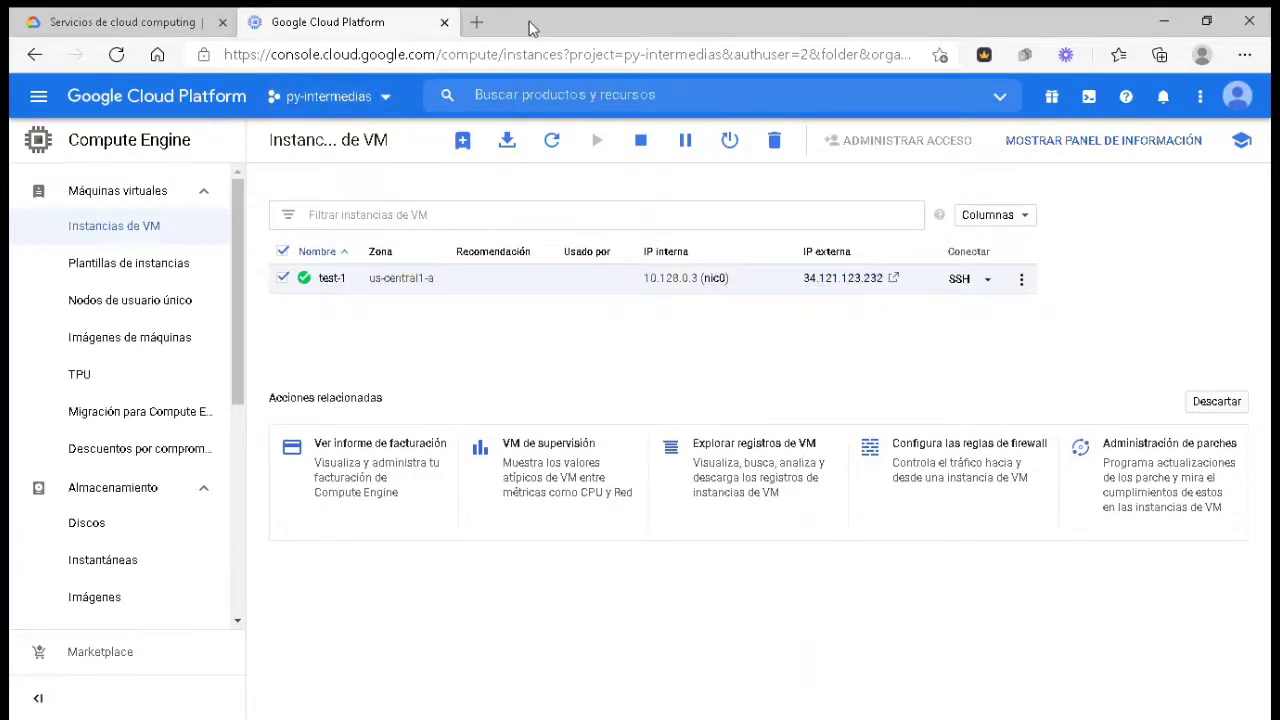
{"action": "left_click", "coordinate": [478, 22]}
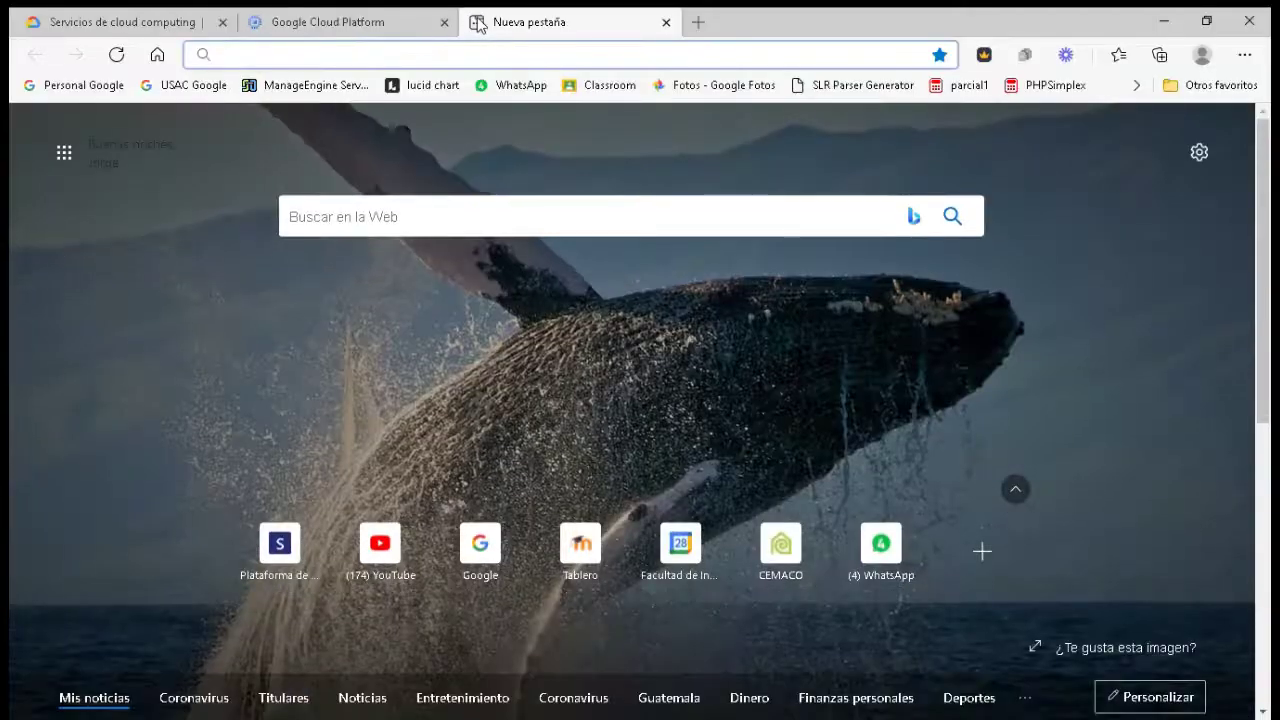
{"action": "type", "text": "http://34.121.123.232/"}
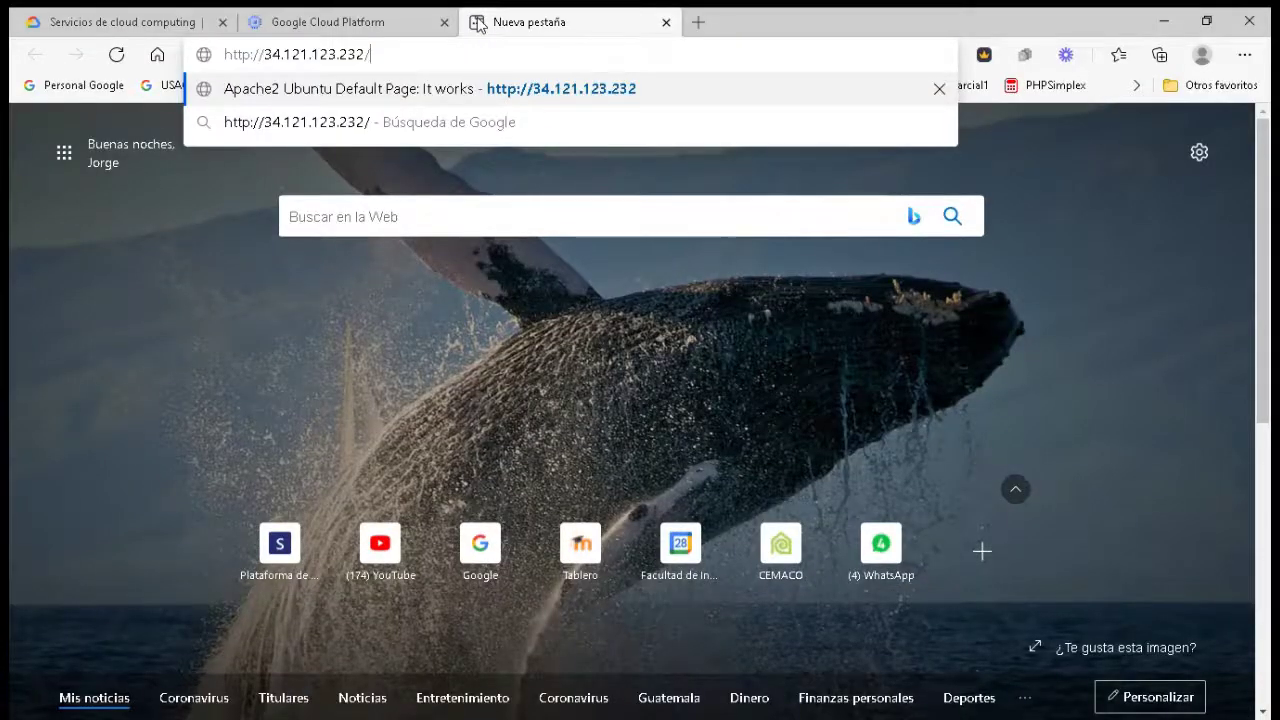
{"action": "key", "text": "Return"}
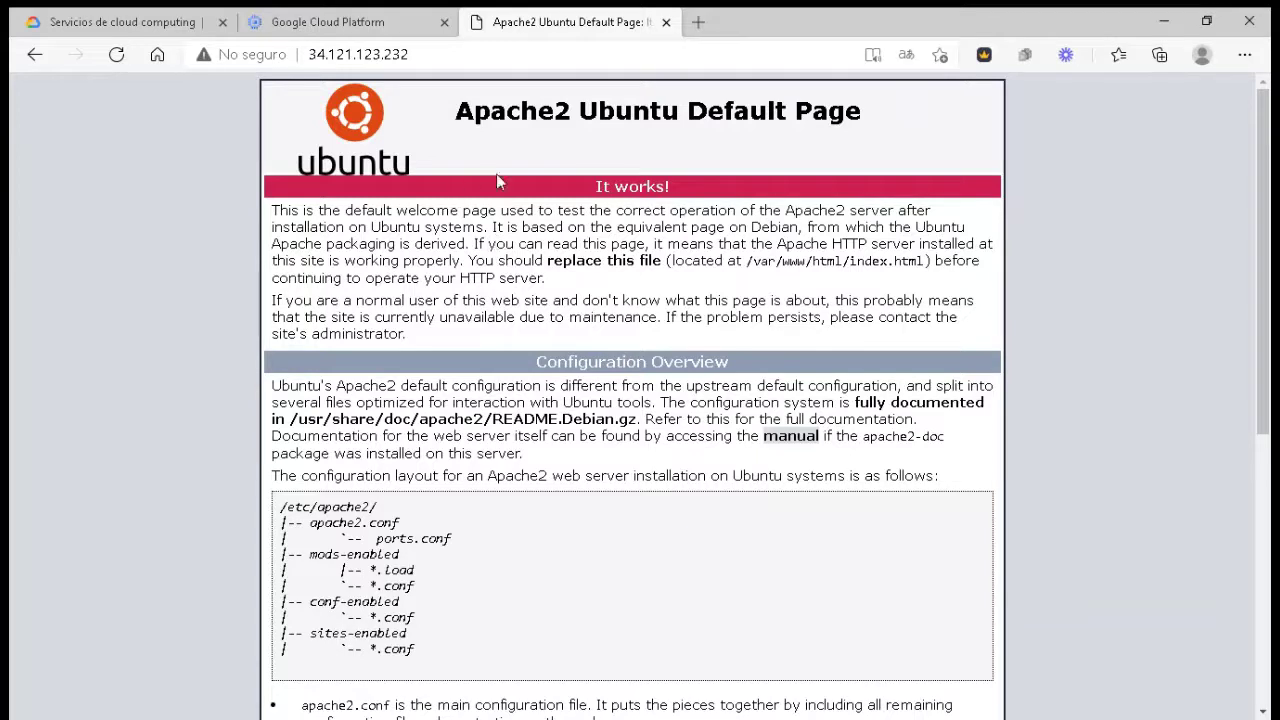
{"action": "left_click_drag", "start_coordinate": [454, 120], "coordinate": [730, 113]}
{"action": "left_click", "coordinate": [818, 118]}
{"action": "left_click_drag", "start_coordinate": [589, 121], "coordinate": [877, 120]}
{"action": "left_click", "coordinate": [866, 126]}
{"action": "scroll", "coordinate": [586, 549], "scroll_direction": "down", "scroll_amount": 8}
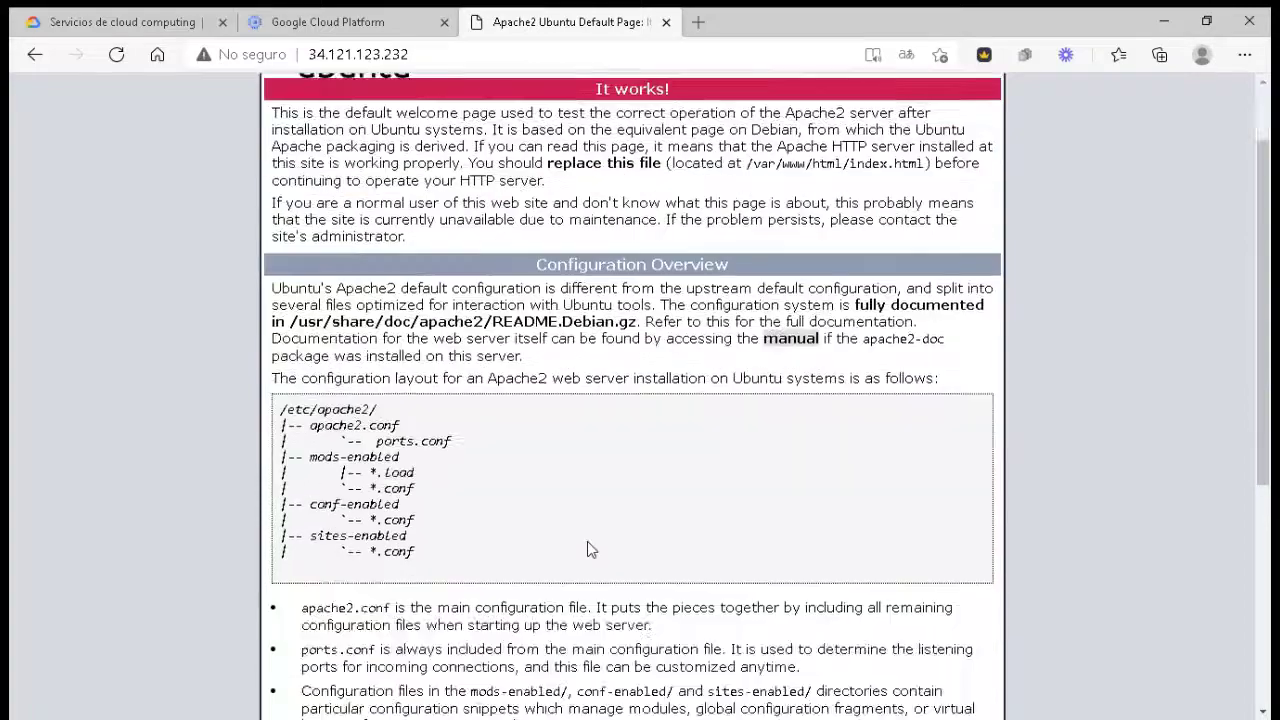